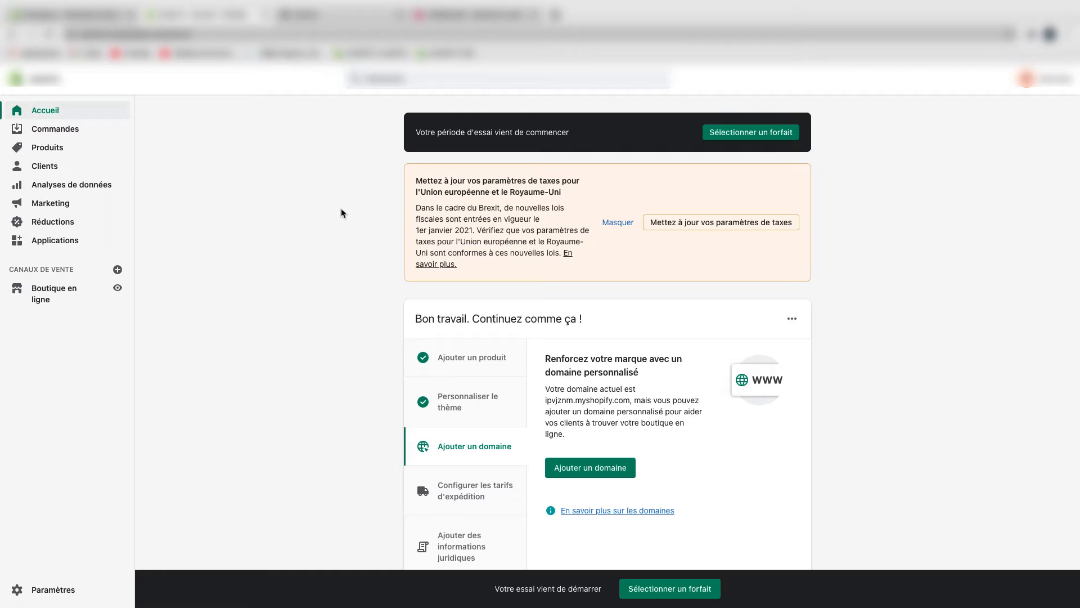
# Open the demo from the WideBundle presentation page and look over the R-POD DE CHEZ PAPLE bundle offers
pyautogui.click(445, 16)
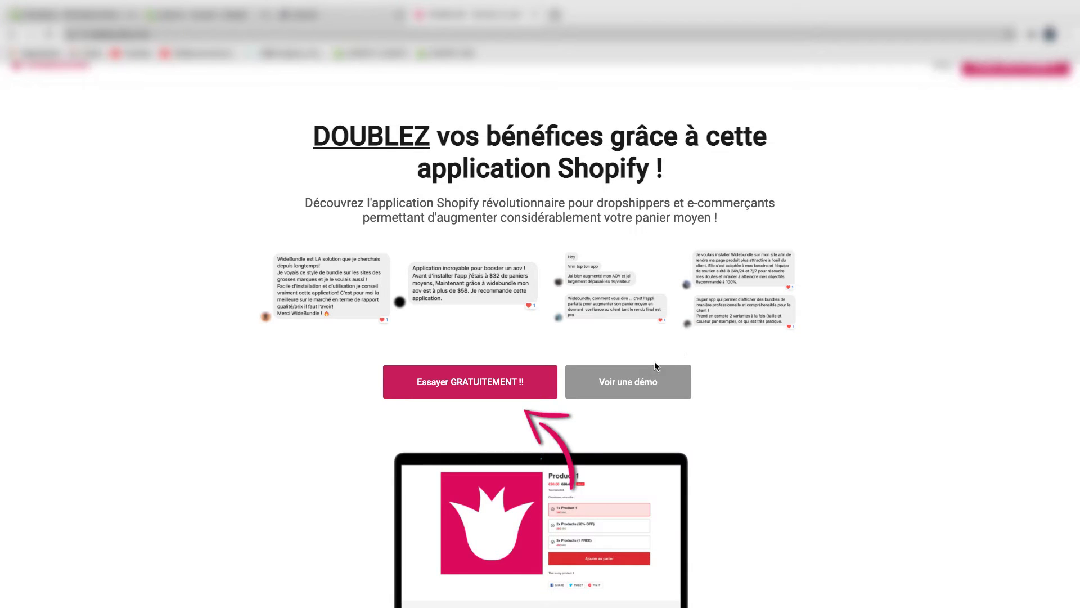
pyautogui.click(646, 379)
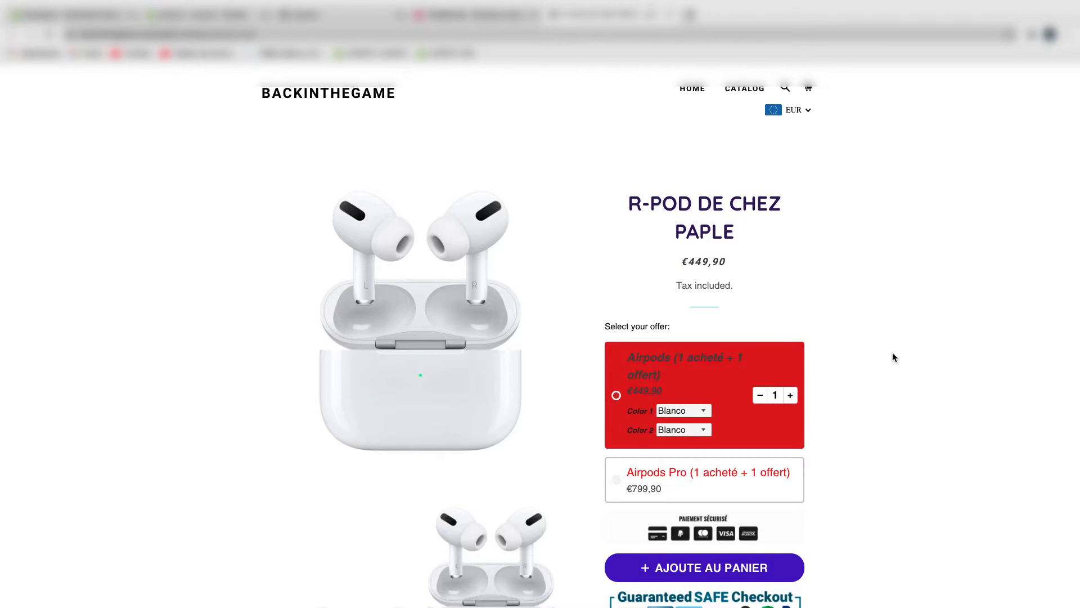
pyautogui.scroll(-2, 893, 358)
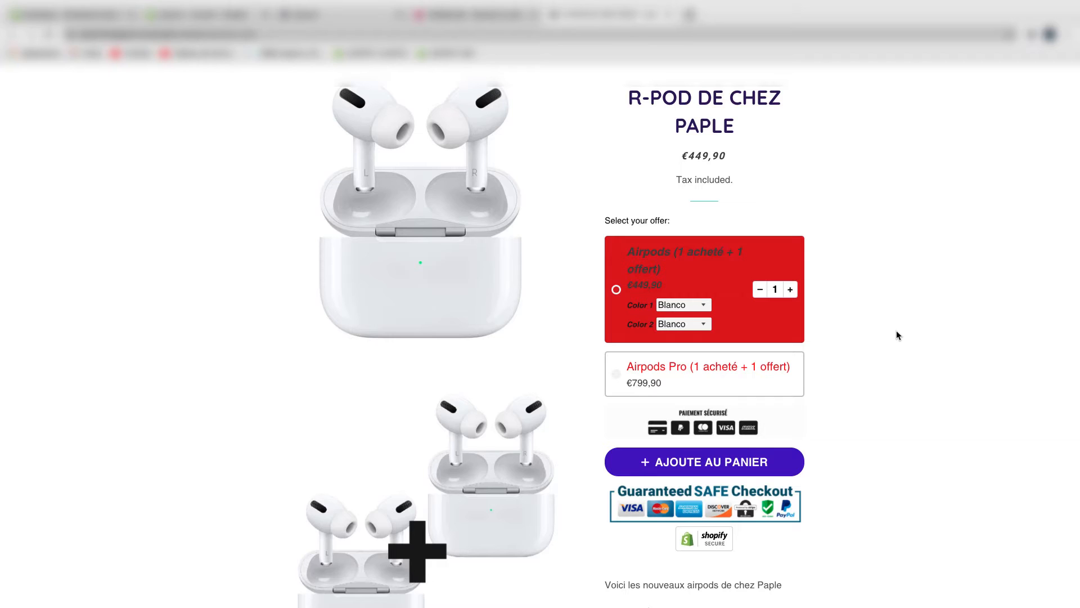
# On the store's COQUE IPHONE product page, add the noir iphone 11 variant and the blanc iphone 11 variant to the cart
pyautogui.click(324, 16)
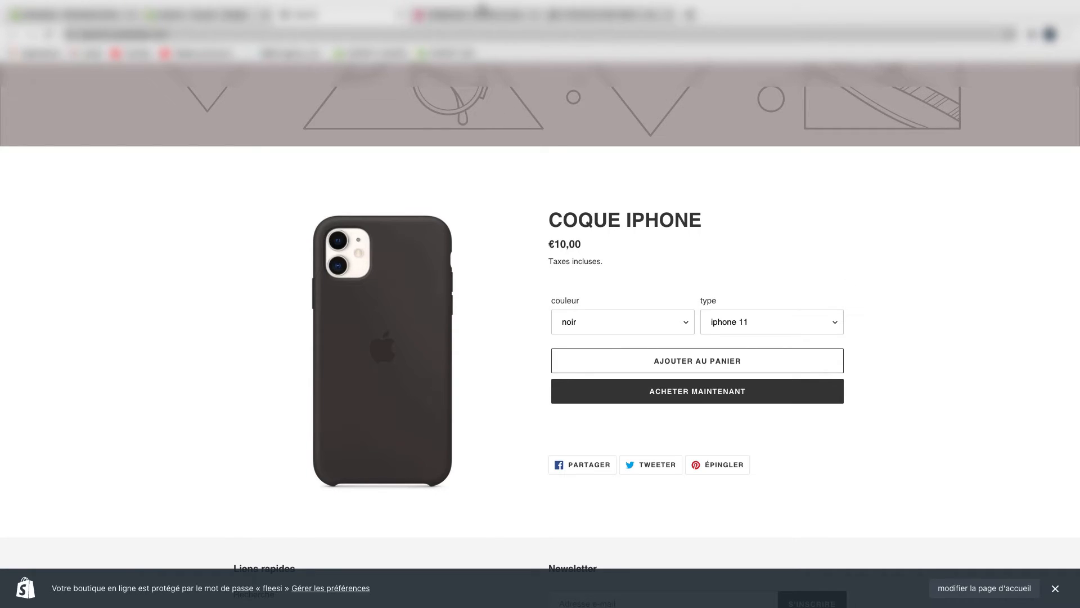
pyautogui.click(641, 324)
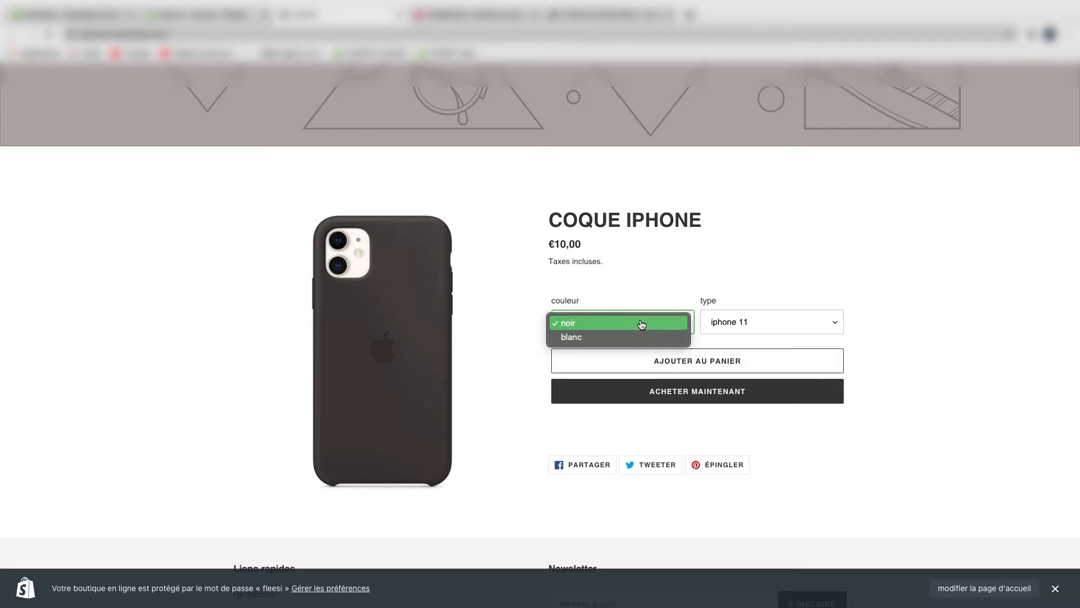
pyautogui.click(657, 308)
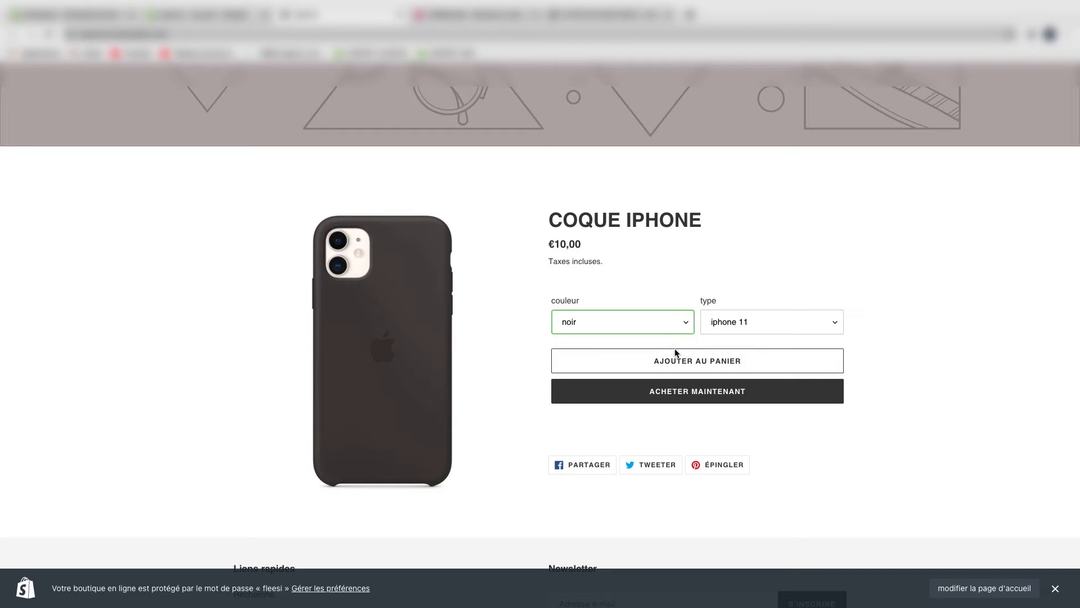
pyautogui.click(681, 363)
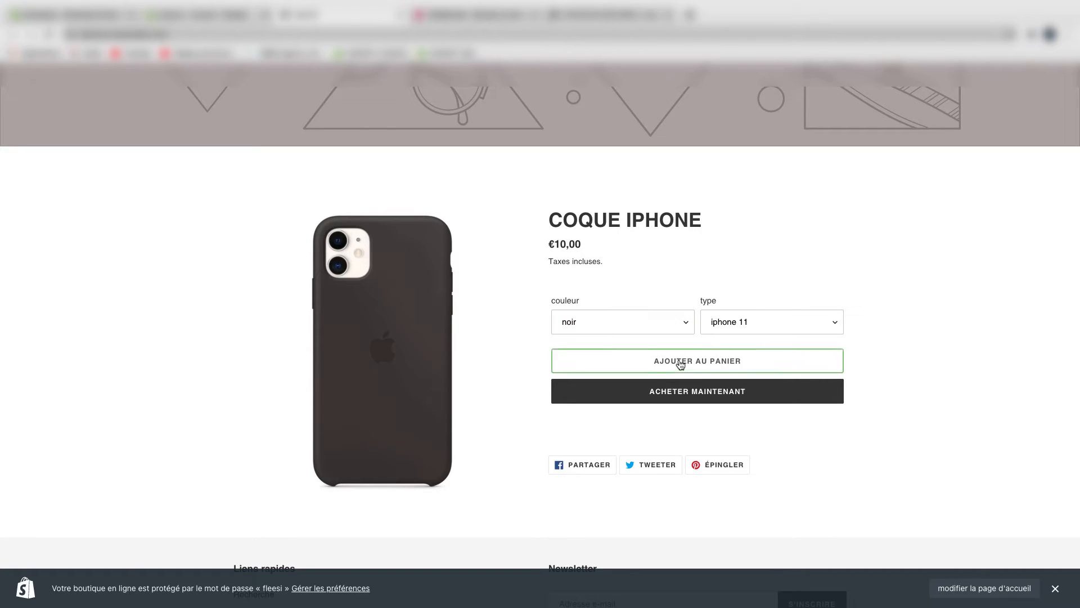
pyautogui.click(674, 329)
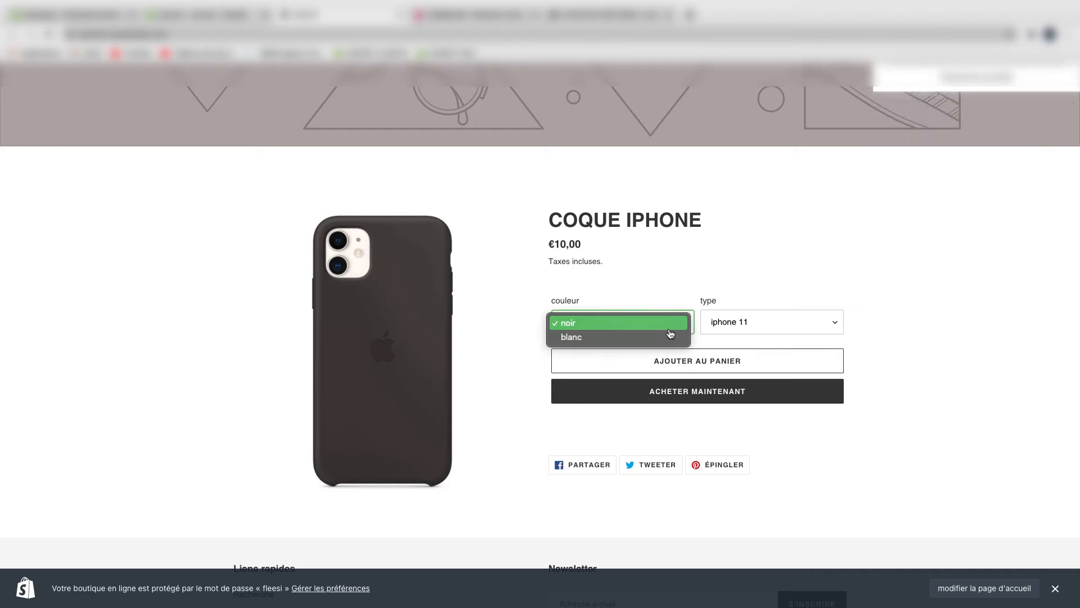
pyautogui.click(670, 335)
pyautogui.click(694, 358)
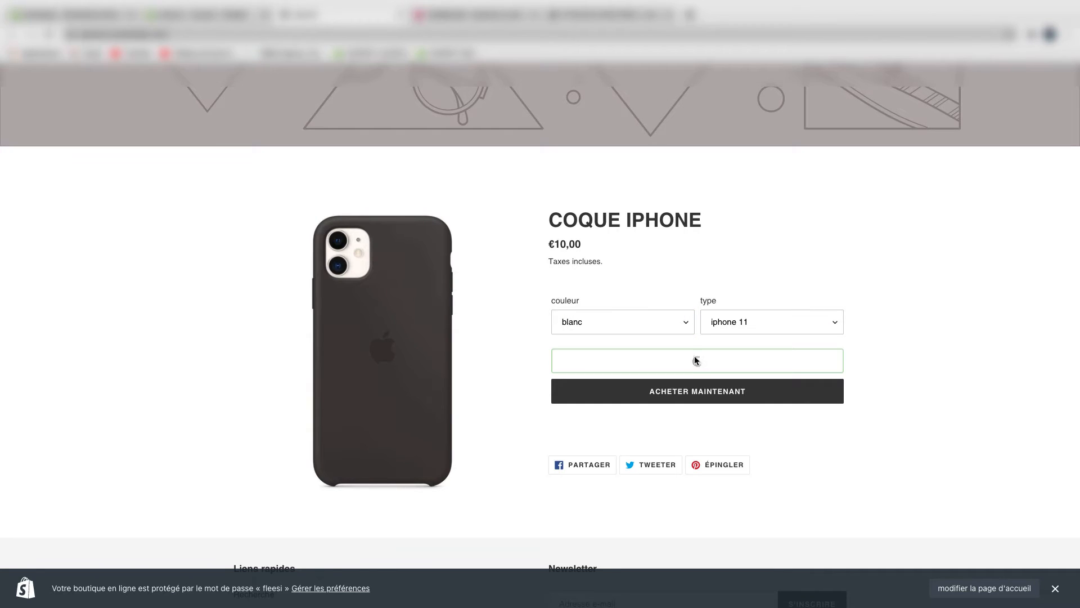
# On the WideBundle demo product page, set Color 2 of the Airpods (1 acheté + 1 offert) offer to Negro and add it to the cart
pyautogui.click(448, 19)
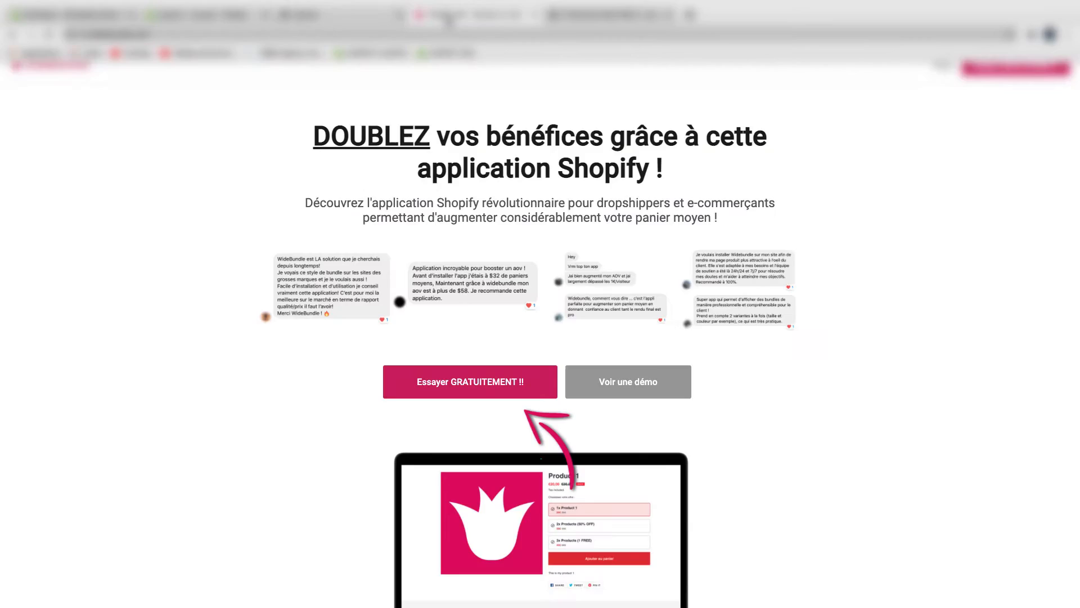
pyautogui.click(585, 22)
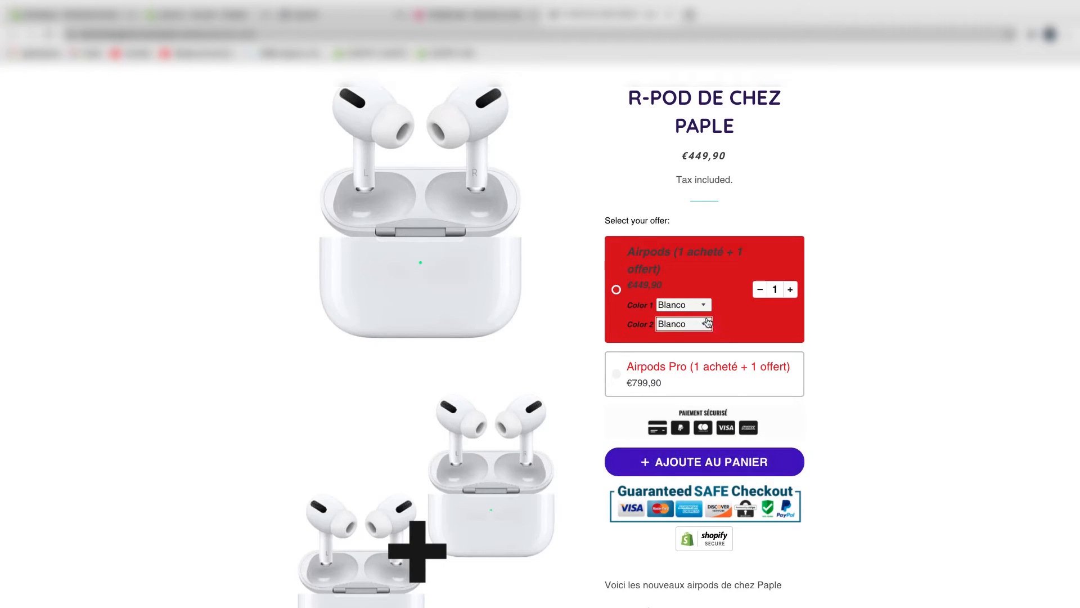
pyautogui.click(695, 309)
pyautogui.click(696, 311)
pyautogui.click(697, 324)
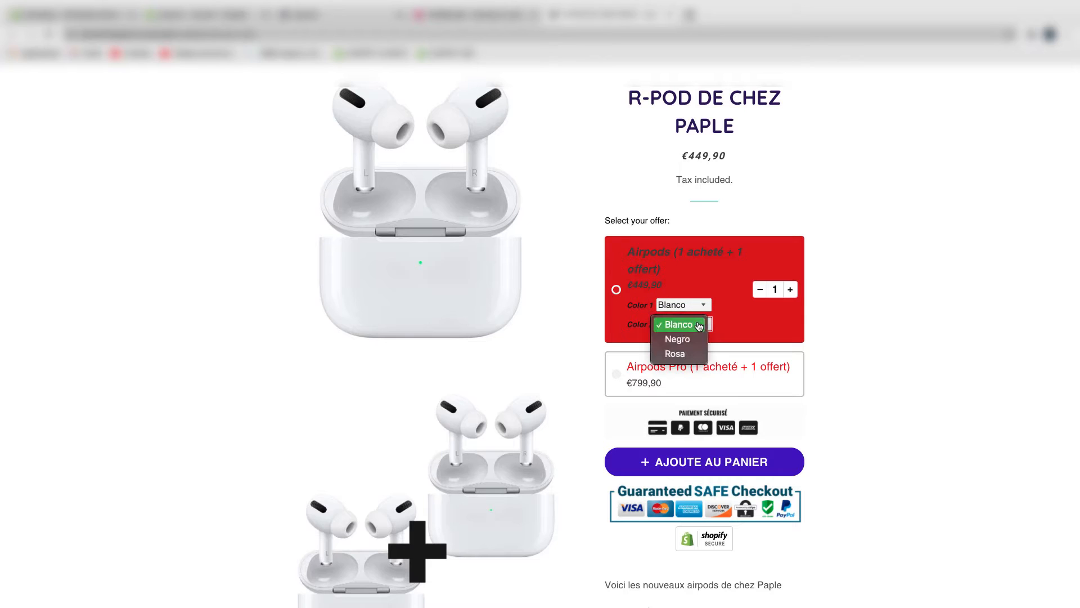
pyautogui.click(696, 339)
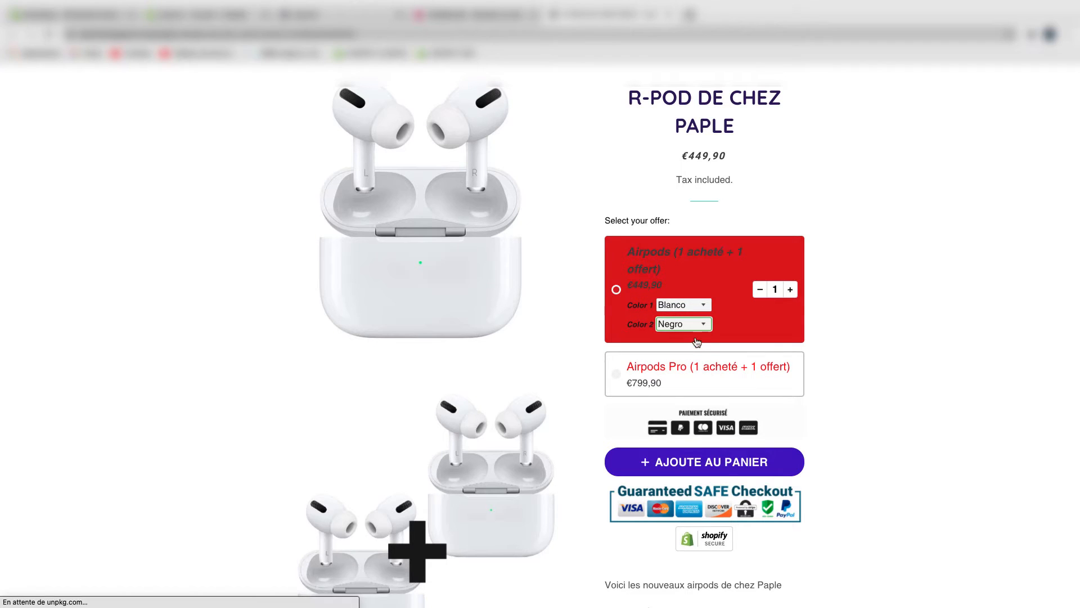
pyautogui.click(735, 466)
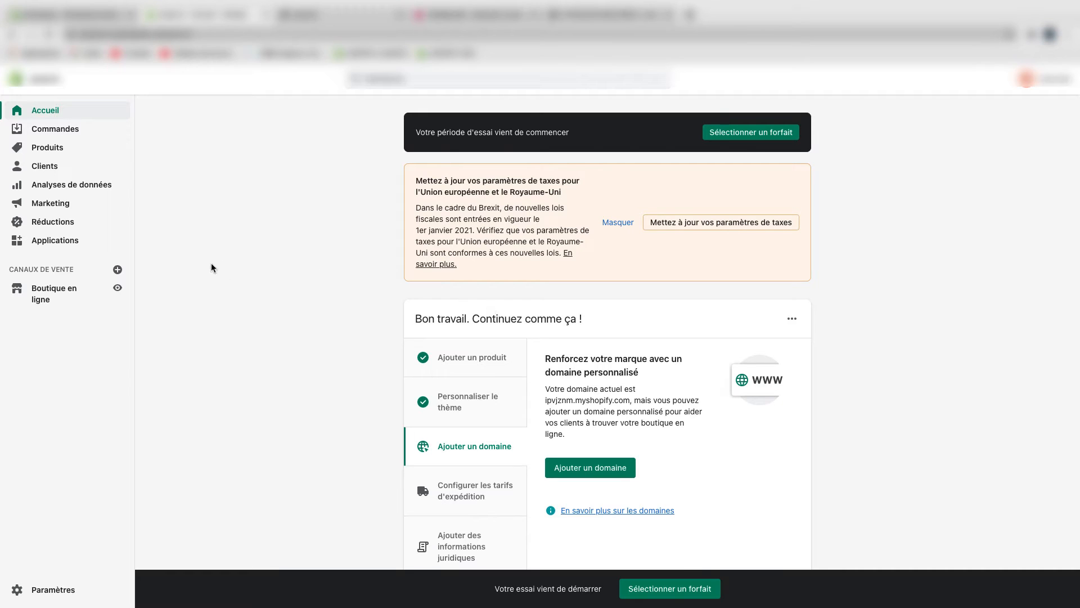
# Reload the store admin's applications list, open WideBundle - Offers on product, and look over its first-use instructions
pyautogui.click(45, 243)
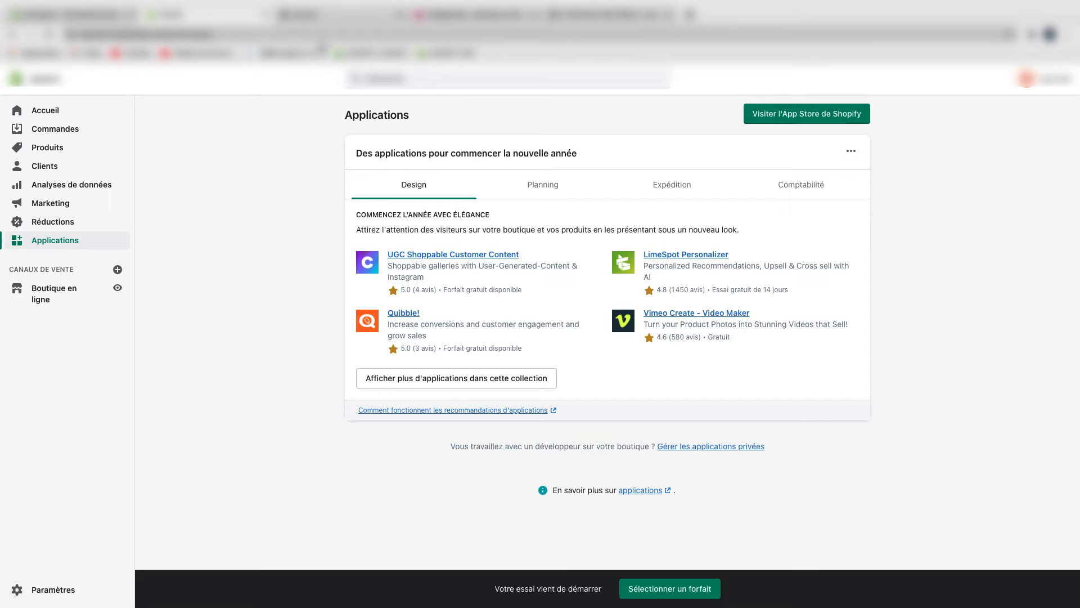
pyautogui.click(323, 34)
pyautogui.press('Return')
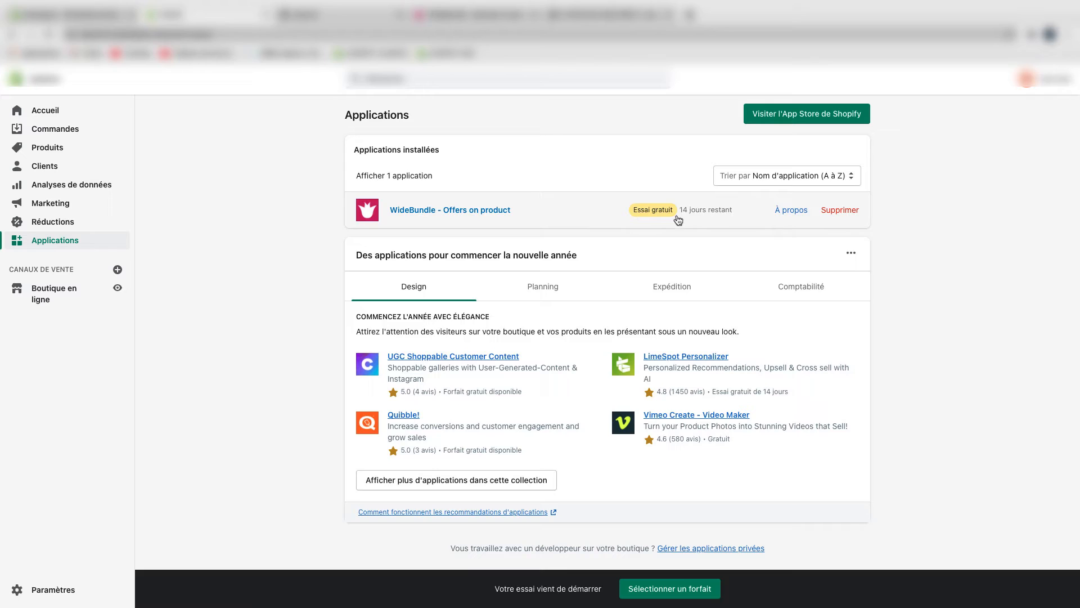
pyautogui.click(419, 209)
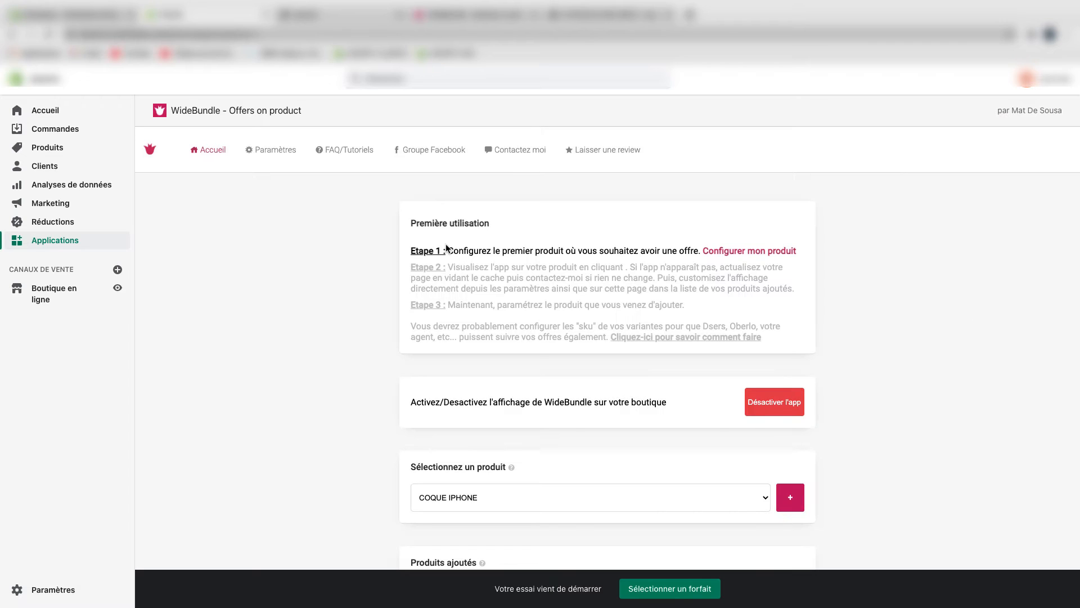
pyautogui.scroll(-2, 499, 283)
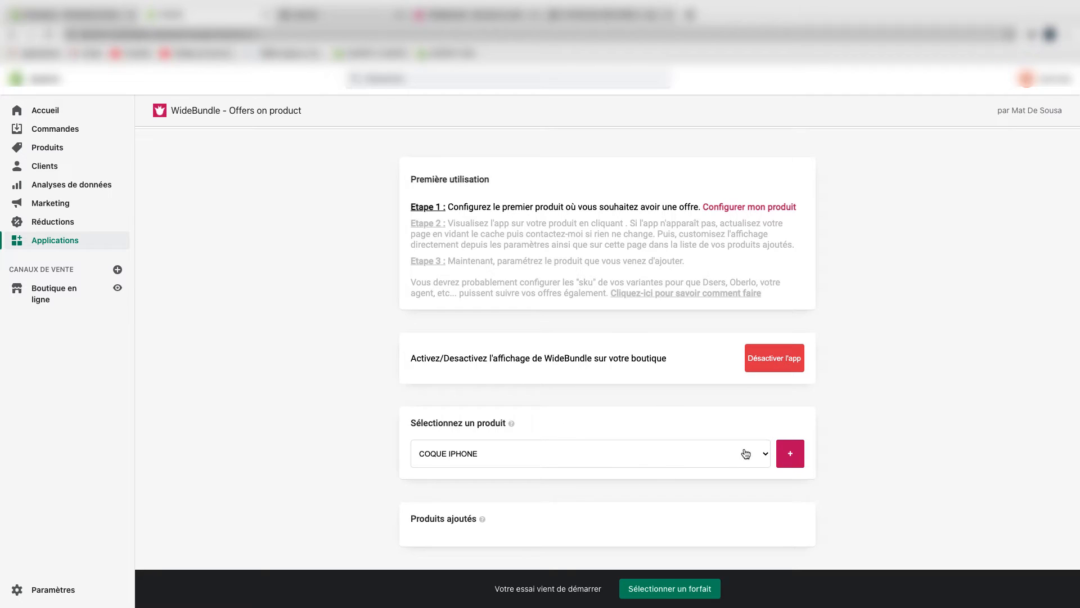
pyautogui.scroll(2, 732, 444)
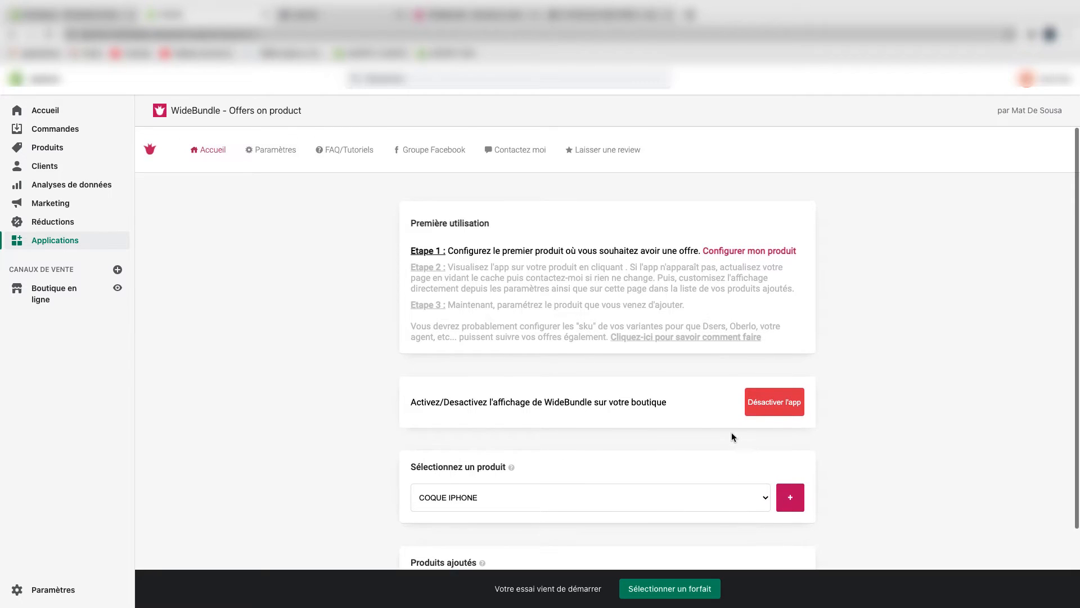
# Review WideBundle's settings for structure, texts, add-to-cart button, offer design, quantity and general options, and check the FAQ/tutorials help centre
pyautogui.click(291, 155)
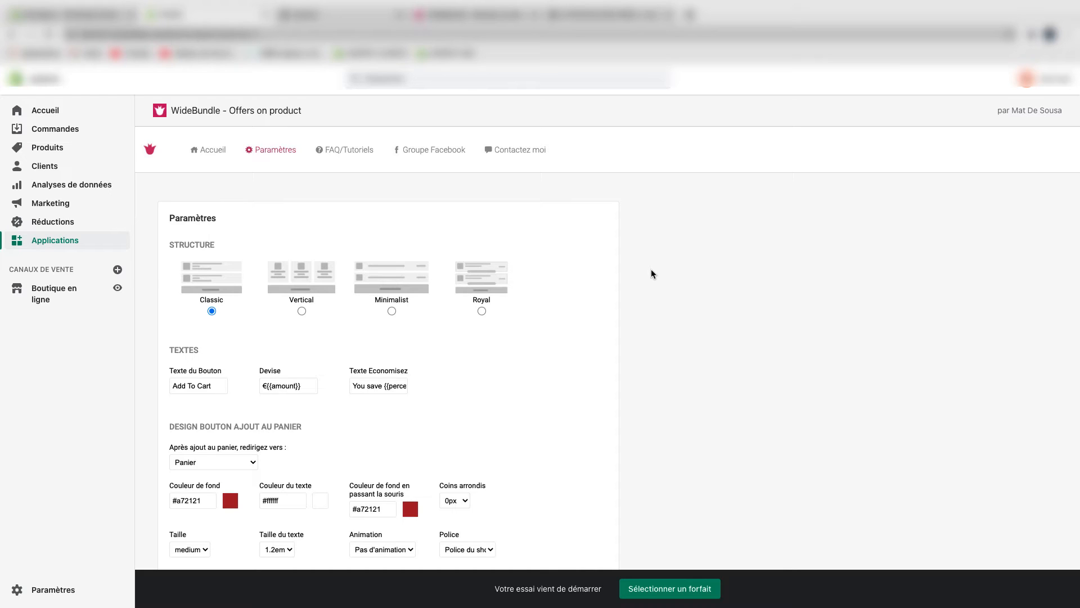
pyautogui.scroll(-1, 650, 269)
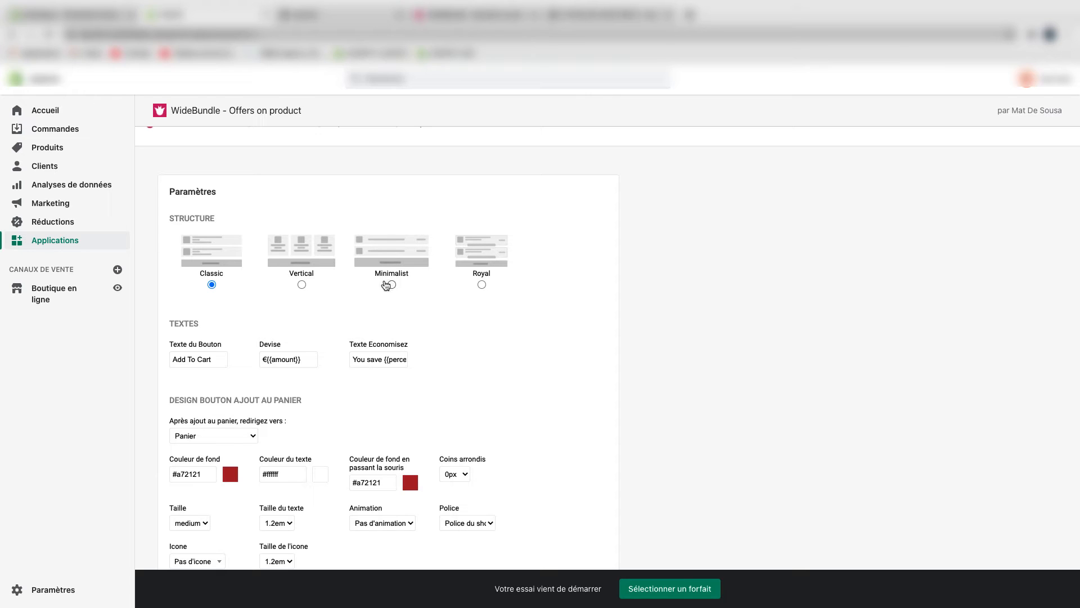
pyautogui.scroll(-3, 461, 386)
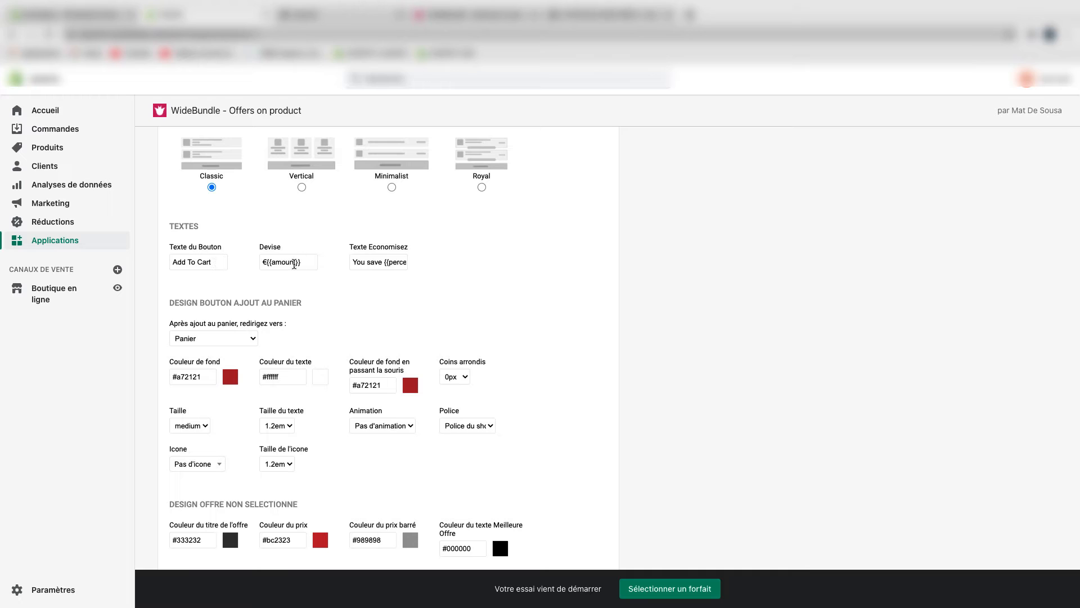
pyautogui.scroll(-3, 396, 268)
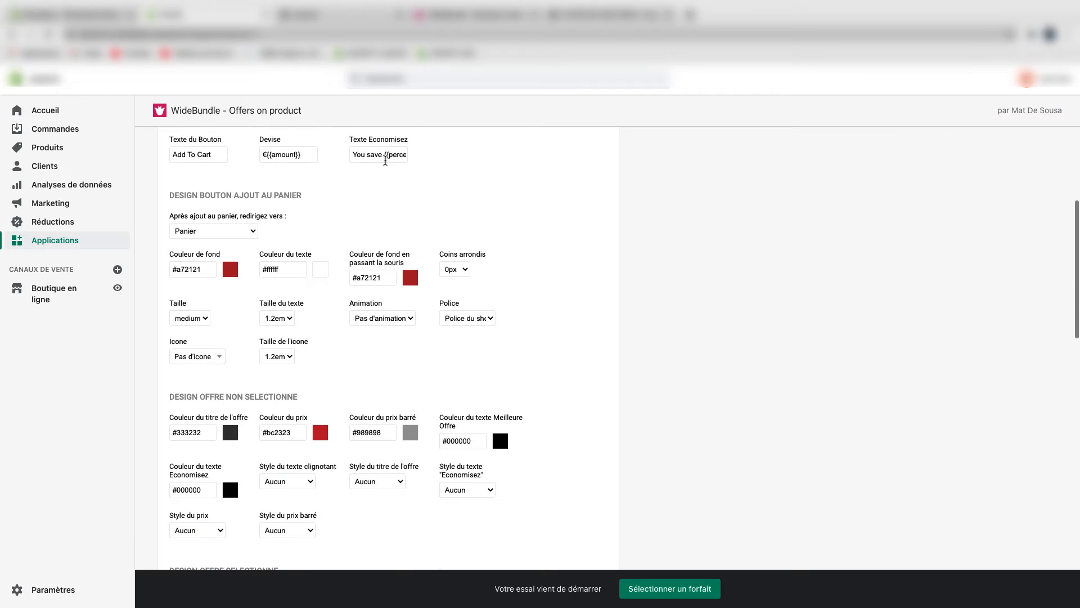
pyautogui.scroll(-3, 389, 300)
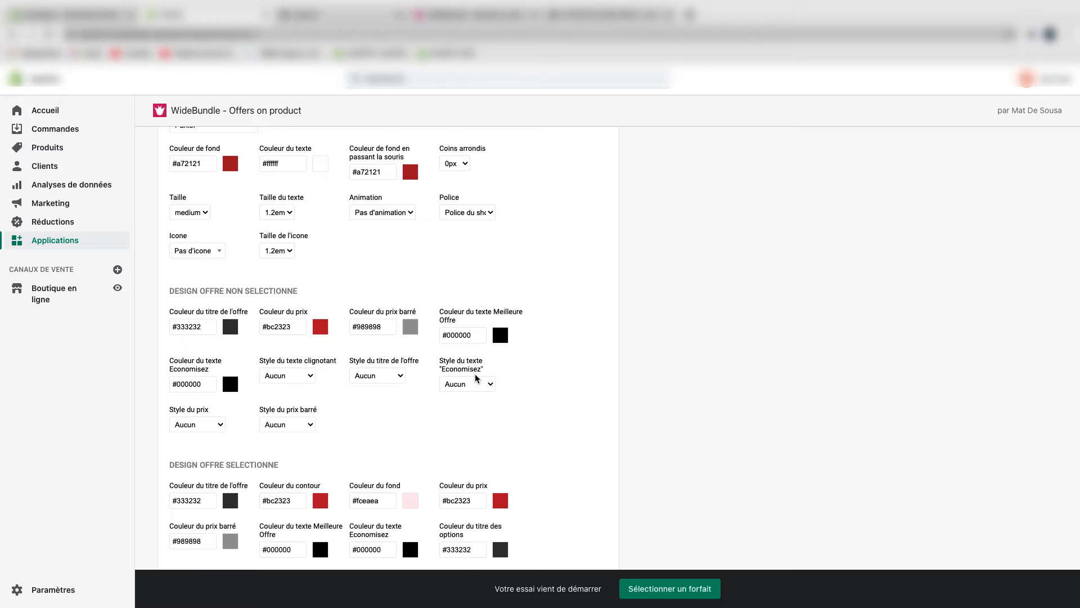
pyautogui.scroll(-6, 476, 372)
pyautogui.scroll(-9, 386, 393)
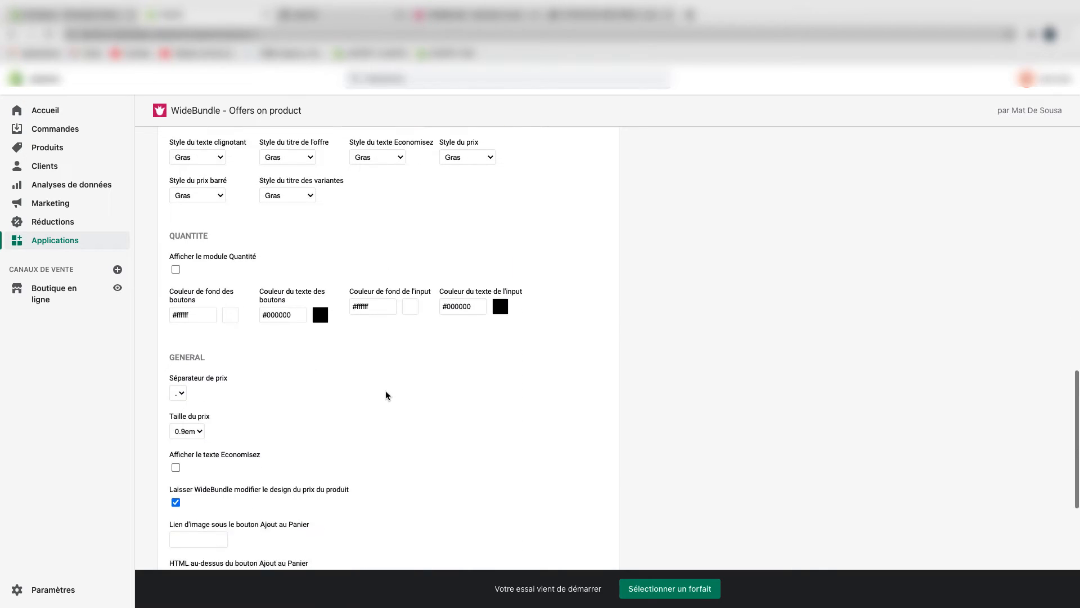
pyautogui.scroll(-4, 261, 359)
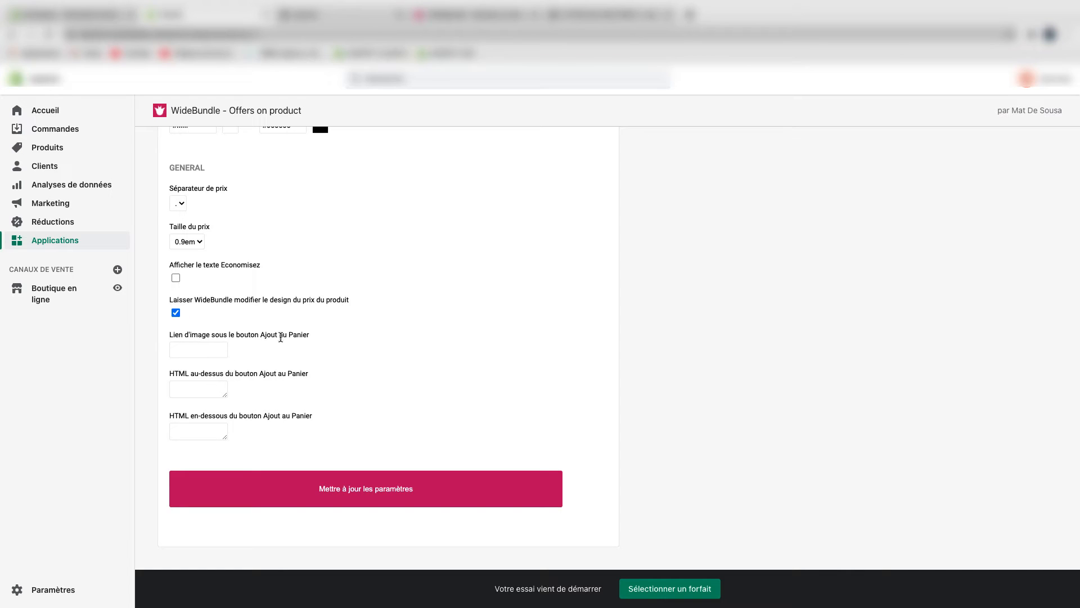
pyautogui.scroll(20, 397, 320)
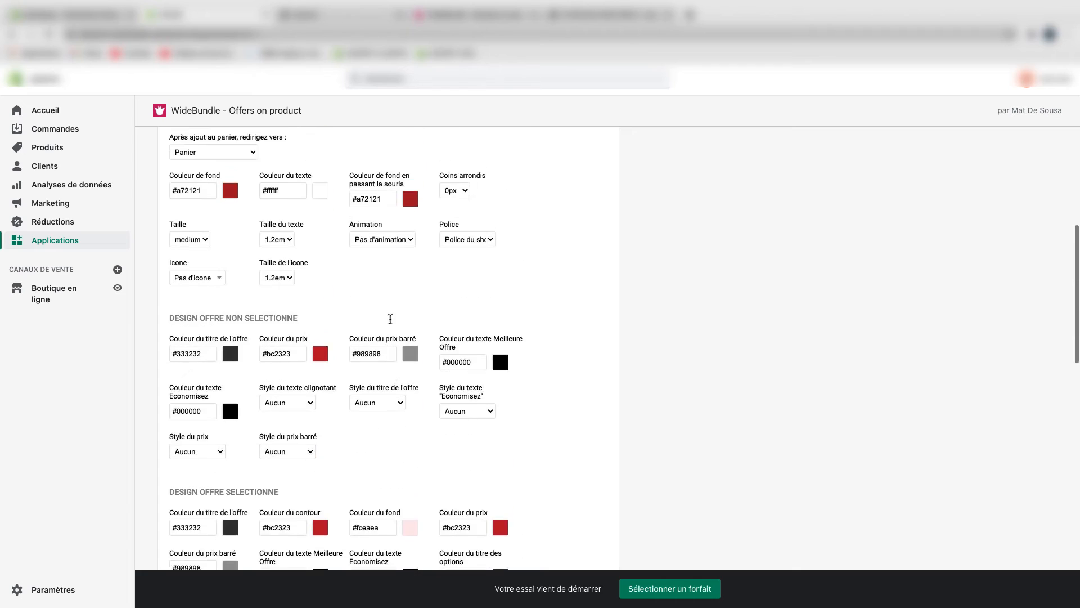
pyautogui.click(356, 150)
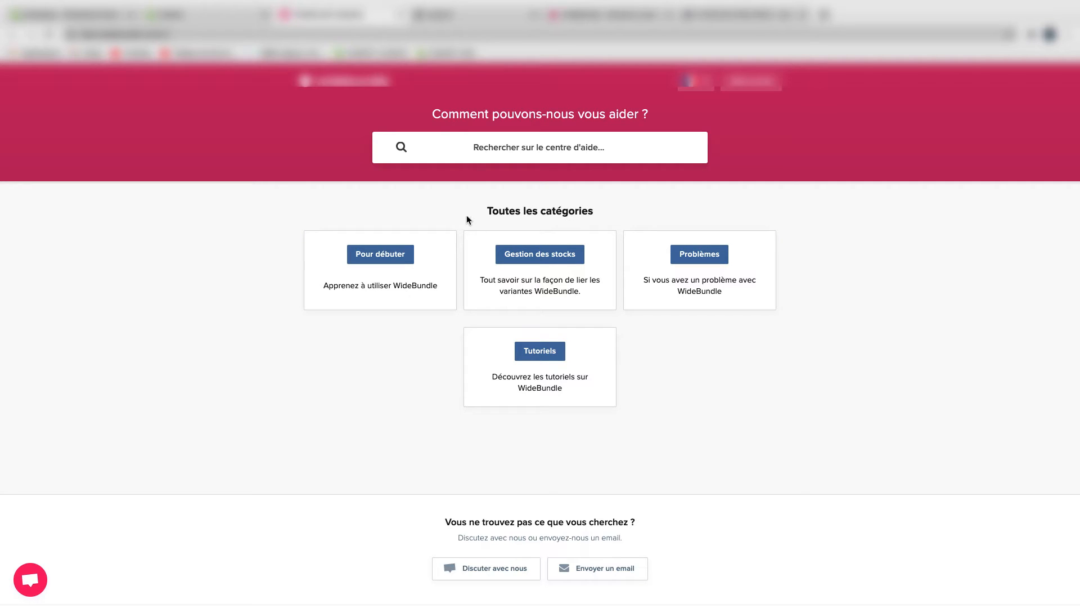
pyautogui.click(402, 17)
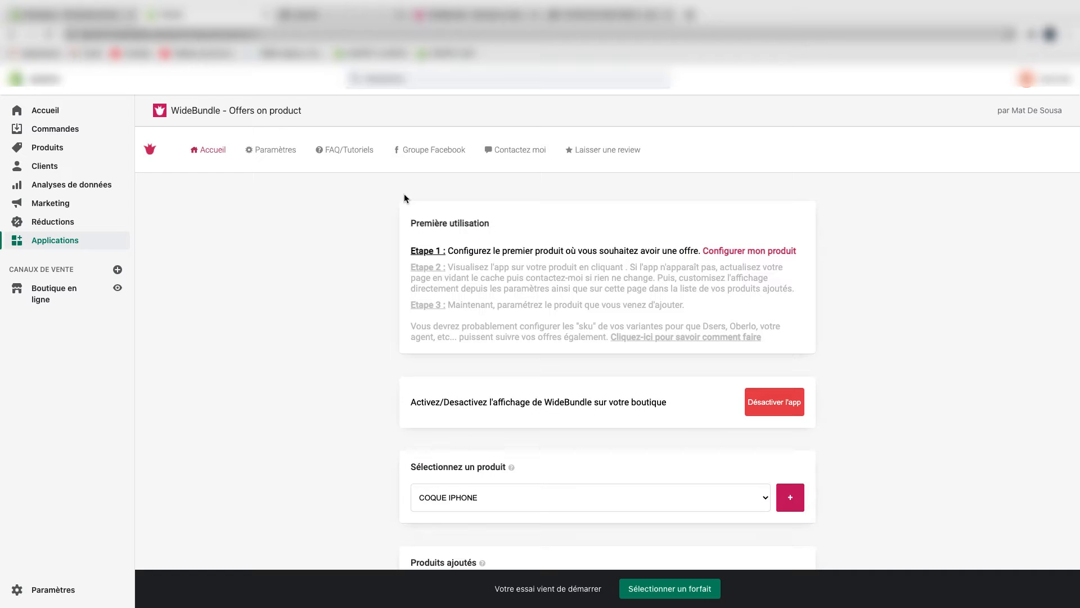
# Start adding the COQUE IPHONE product to WideBundle and look at the methods offered for its variants
pyautogui.scroll(-2, 771, 331)
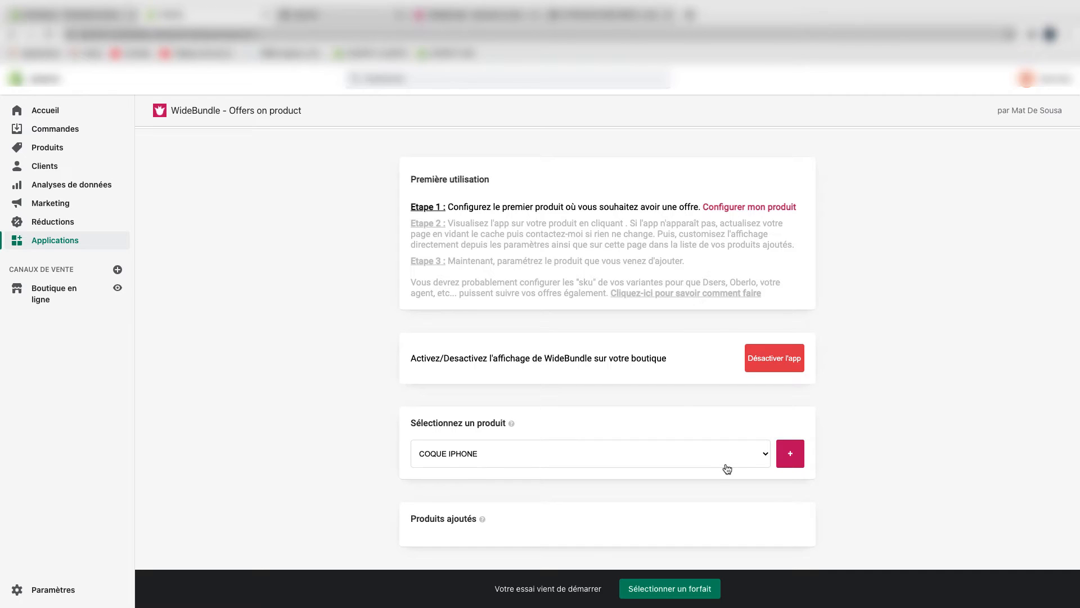
pyautogui.click(791, 454)
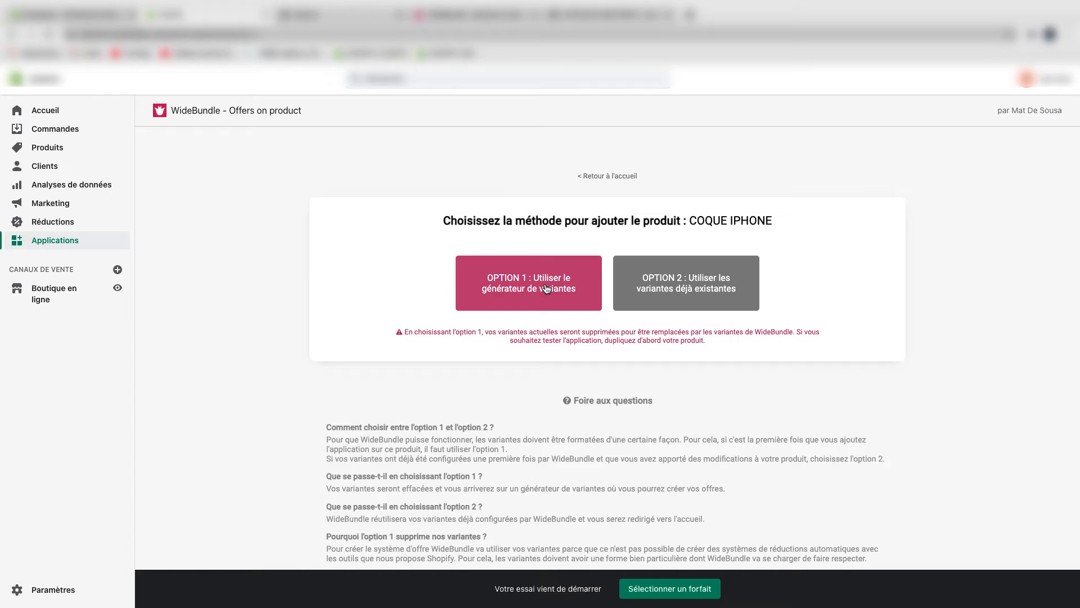
# Duplicate the COQUE IPHONE product as the draft Copie de COQUE IPHONE, copying its images and stock quantities
pyautogui.click(23, 152)
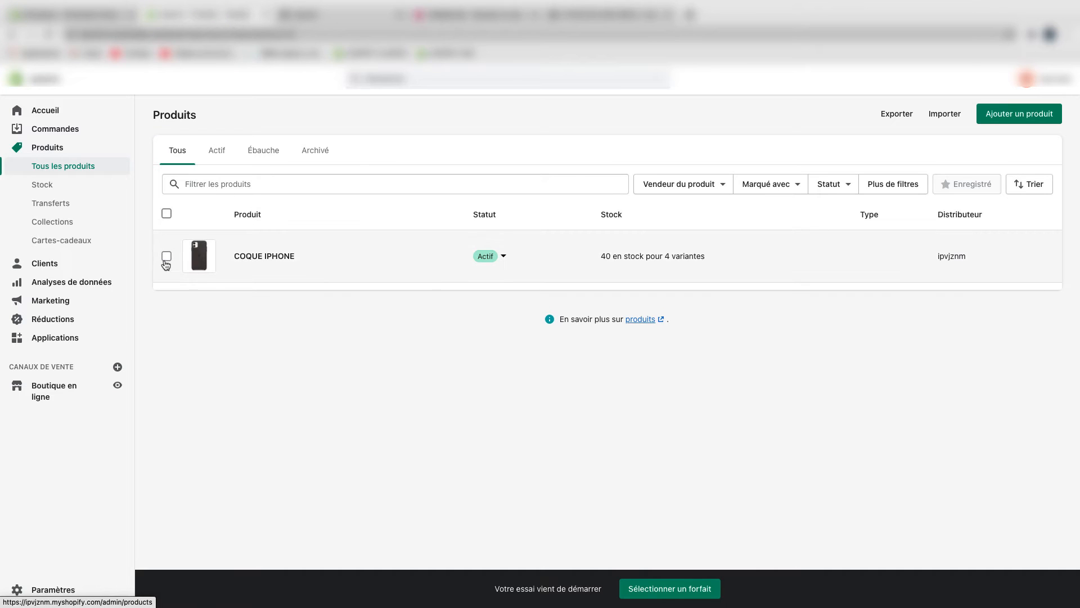
pyautogui.click(243, 257)
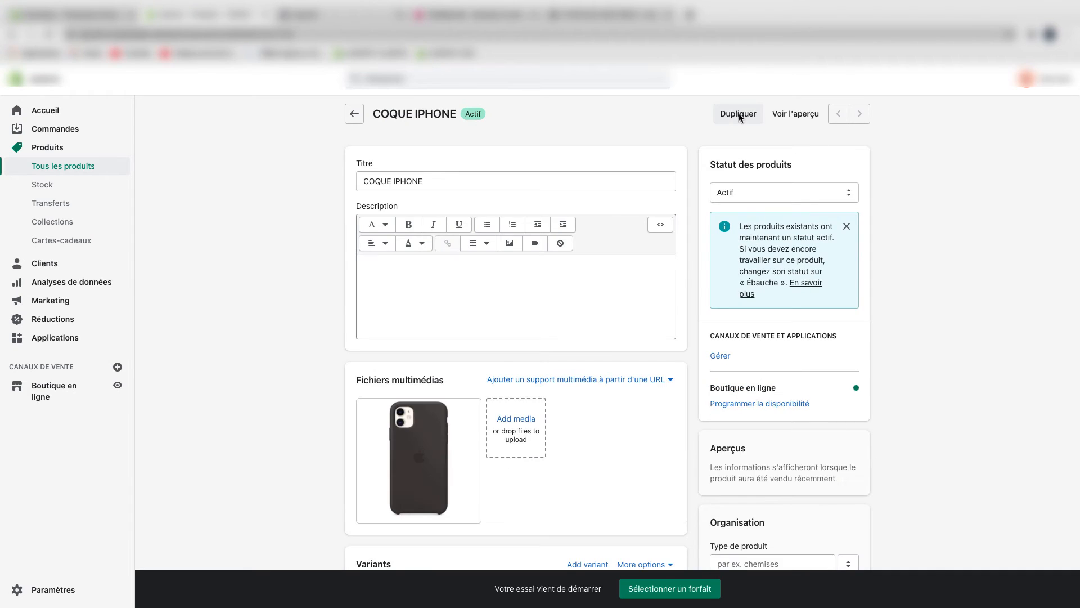
pyautogui.click(739, 115)
pyautogui.click(404, 310)
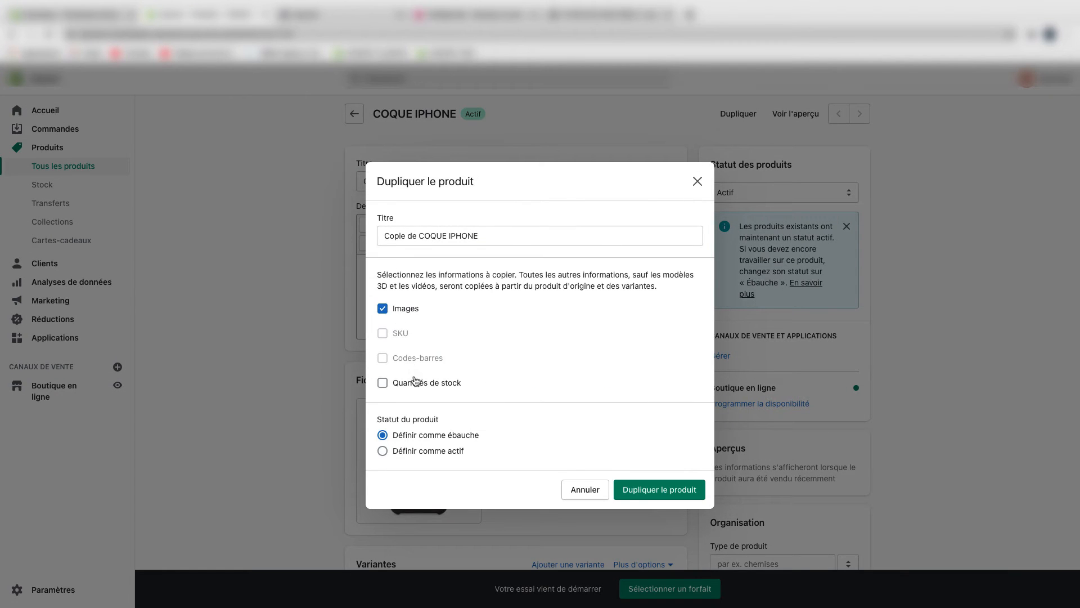
pyautogui.click(414, 382)
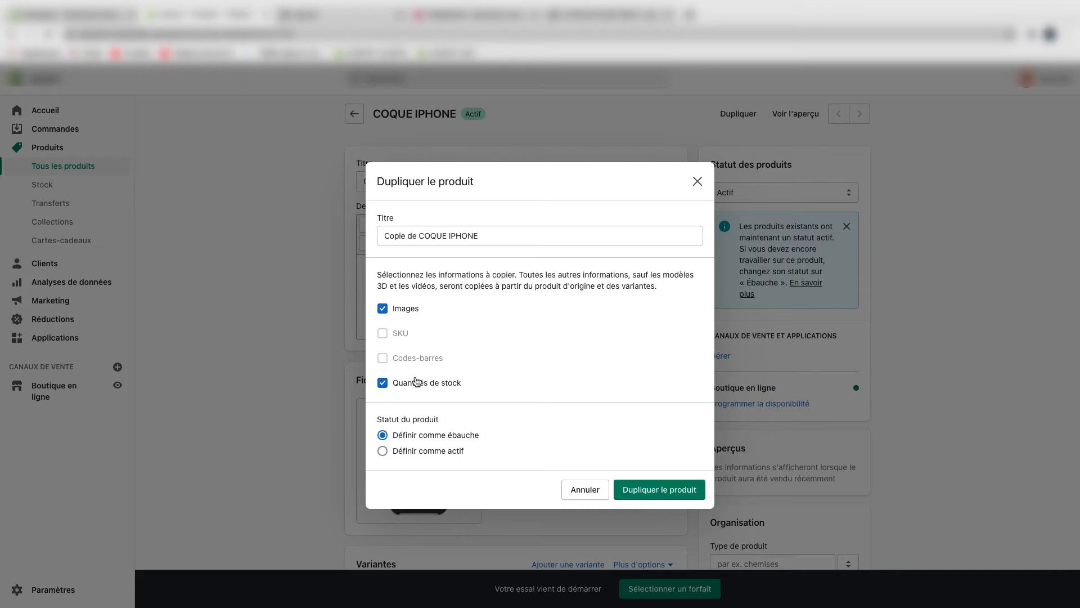
pyautogui.click(652, 493)
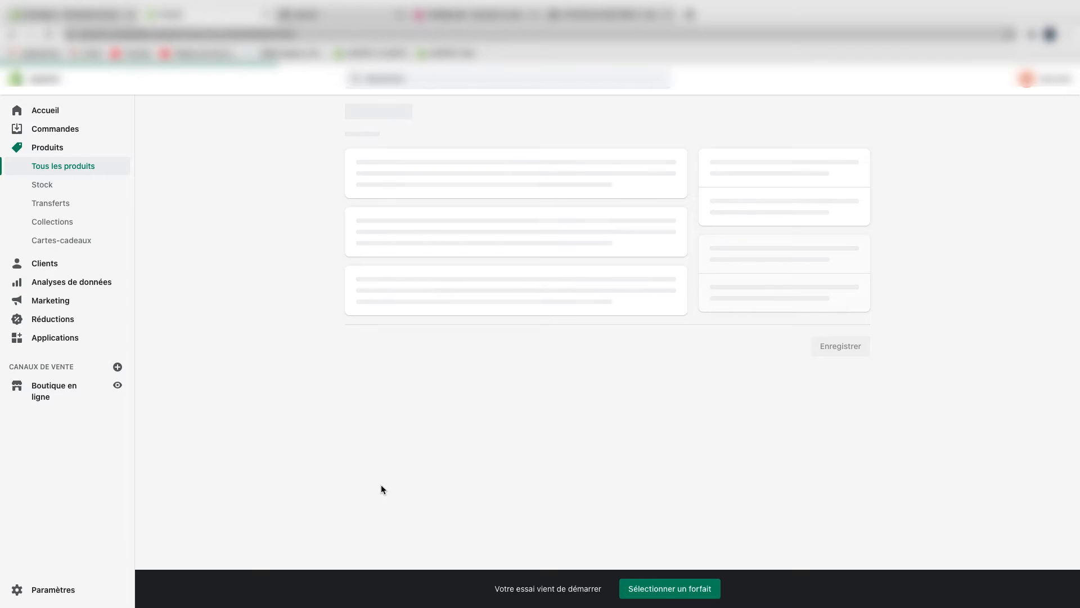
# Add Copie de COQUE IPHONE to WideBundle - Offers on product using the variant generator, and dismiss the guided tour
pyautogui.click(55, 338)
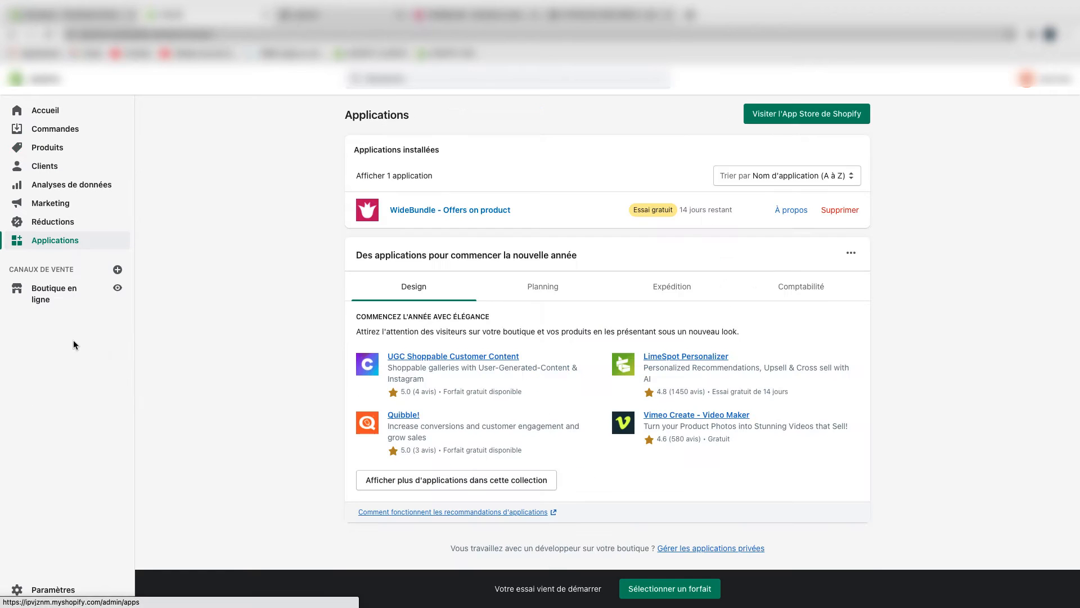
pyautogui.click(440, 214)
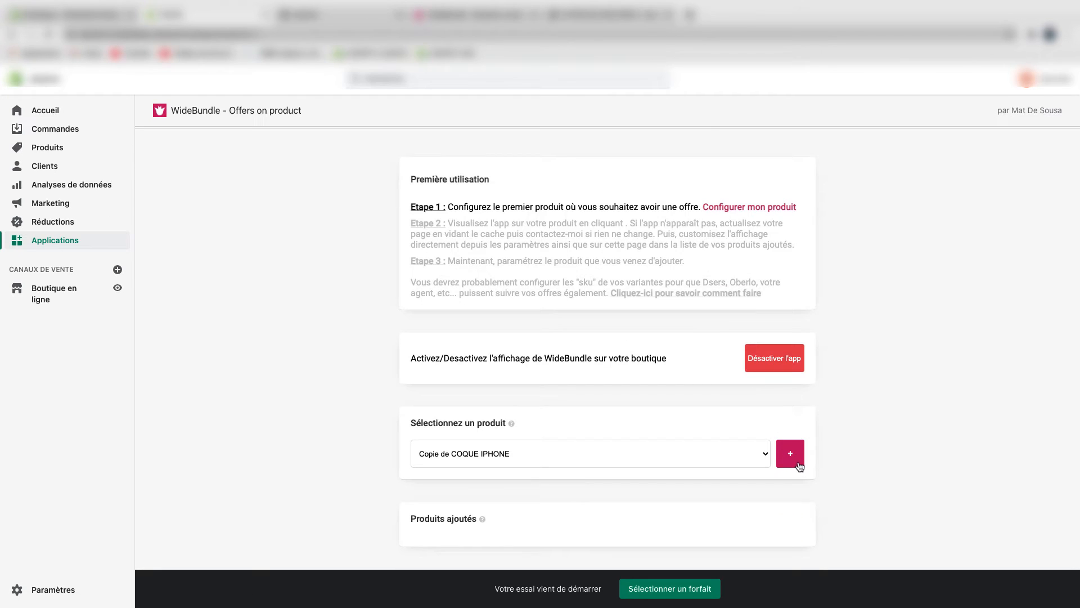
pyautogui.click(789, 450)
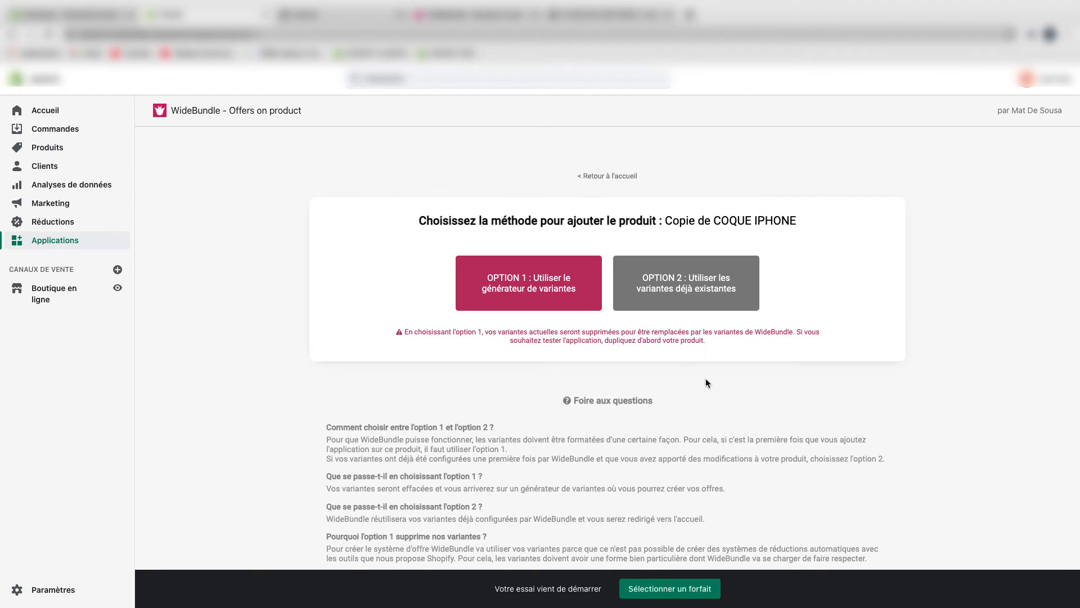
pyautogui.click(522, 299)
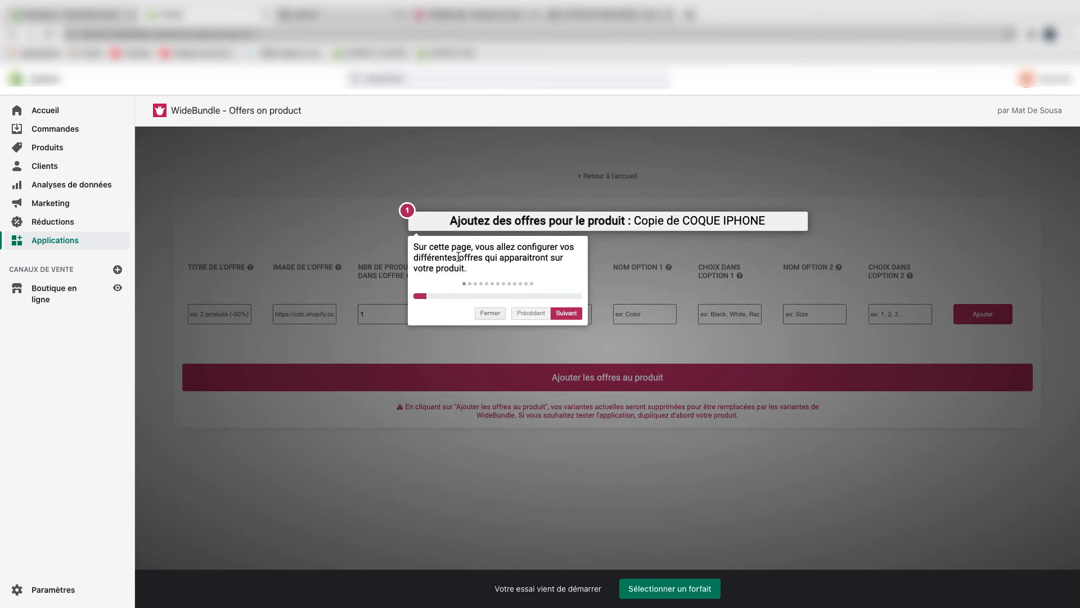
pyautogui.click(490, 313)
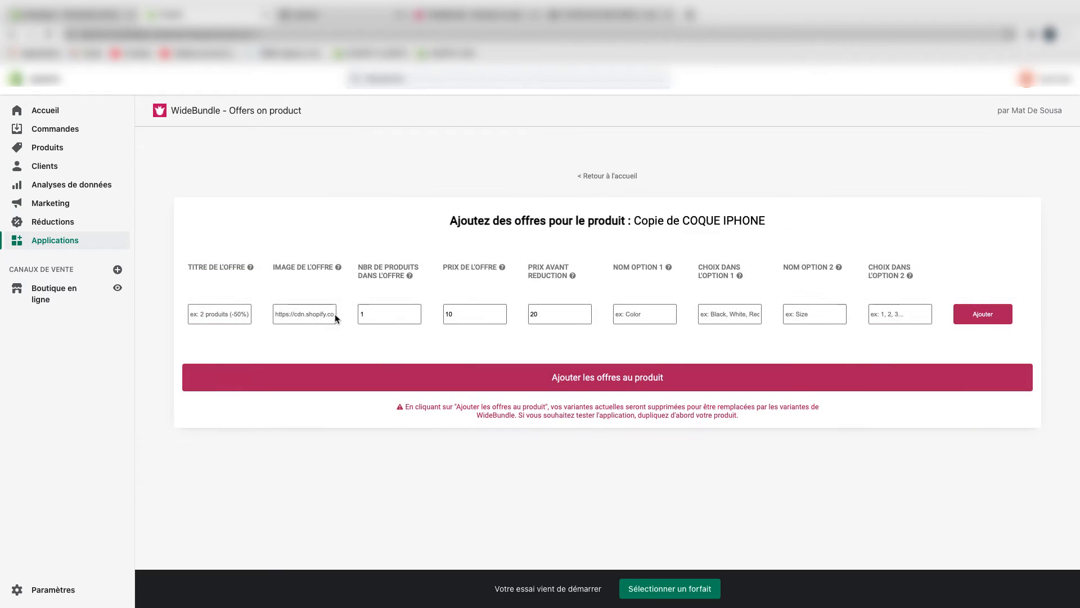
# Title the first offer "1 coque"
pyautogui.click(225, 315)
pyautogui.write('1')
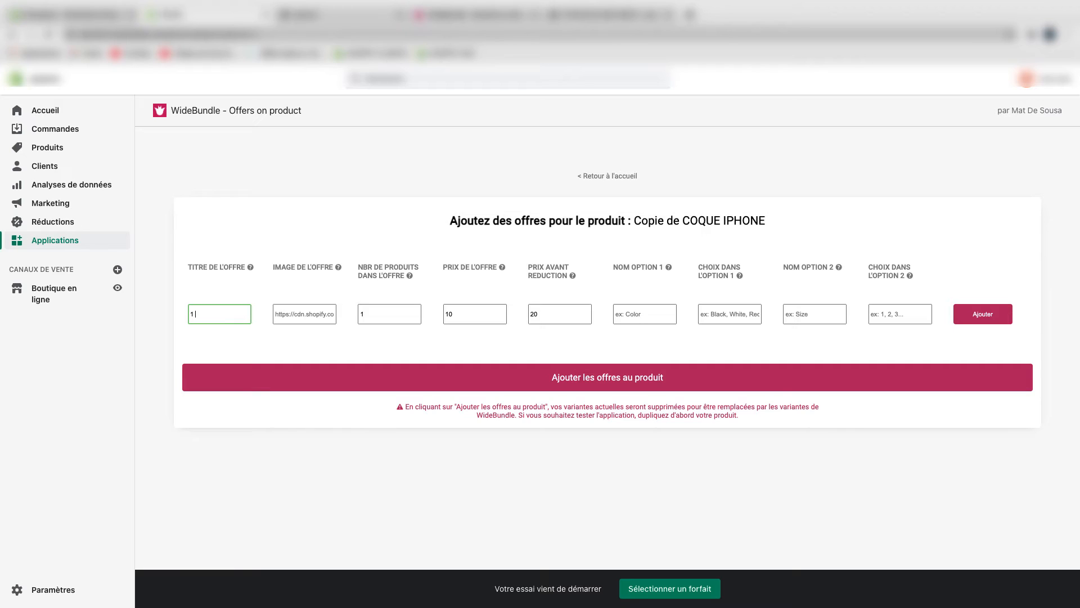
pyautogui.write(' coque')
# Look at the store settings' Fichiers page in a separate tab as the source for offer image links, and return to the offer form
pyautogui.click(274, 315)
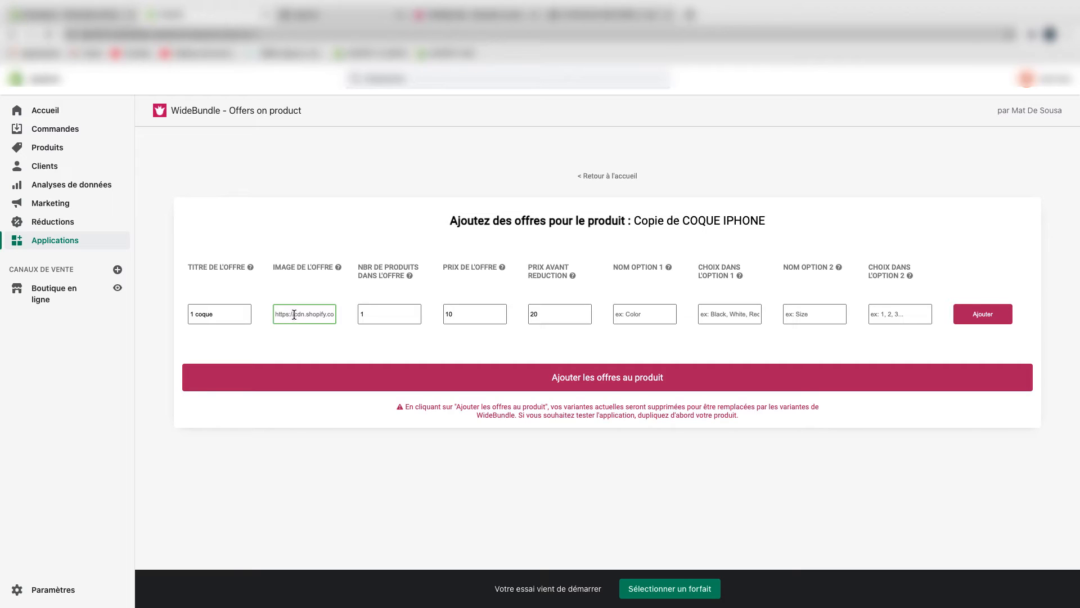
pyautogui.rightClick(44, 587)
pyautogui.click(94, 507)
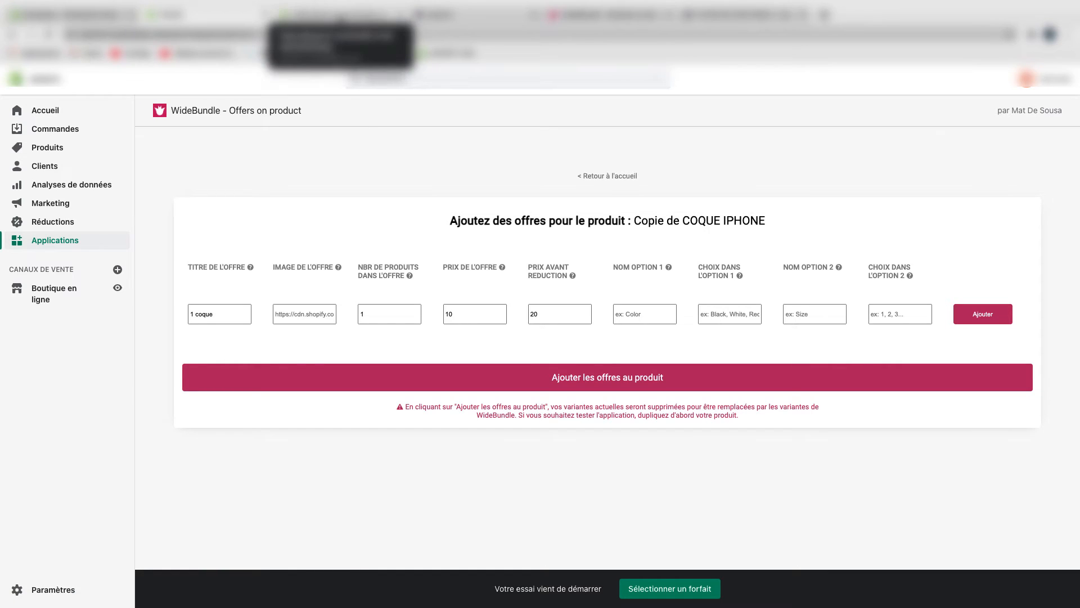
pyautogui.click(337, 14)
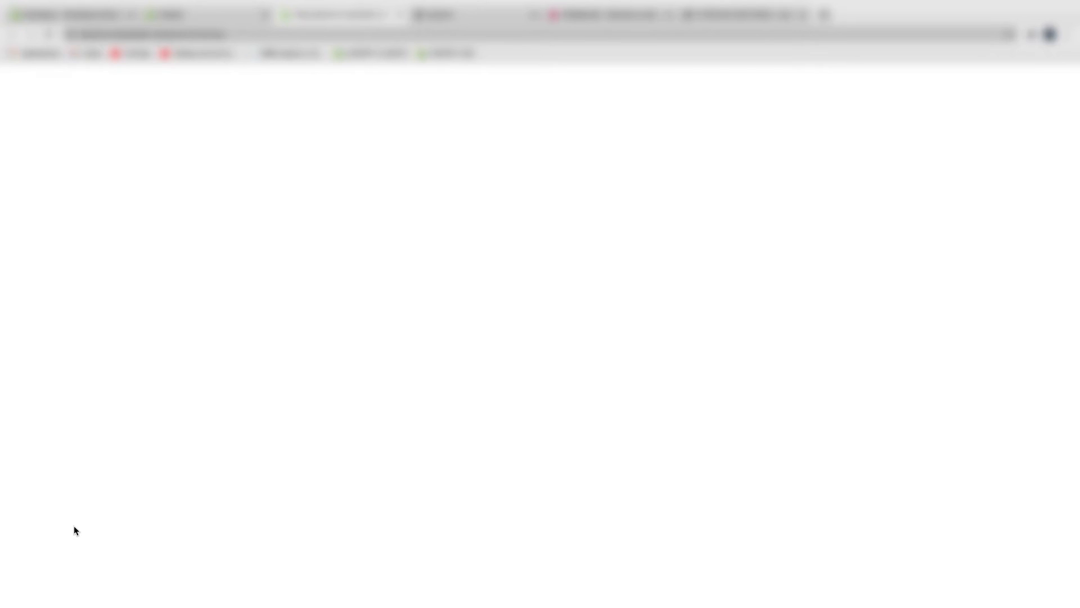
pyautogui.click(394, 32)
pyautogui.press('Return')
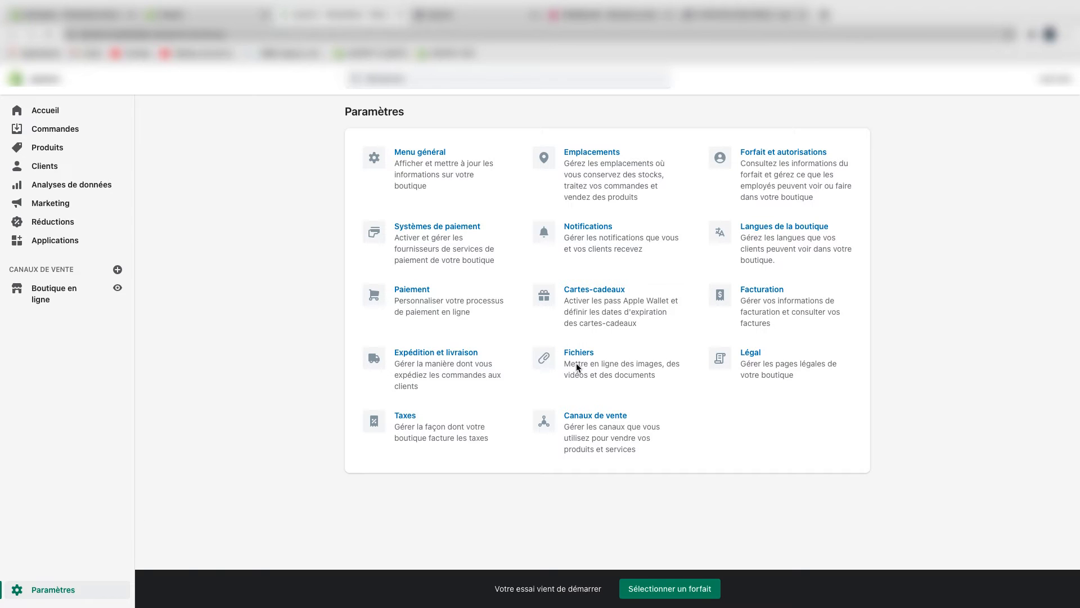
pyautogui.click(607, 360)
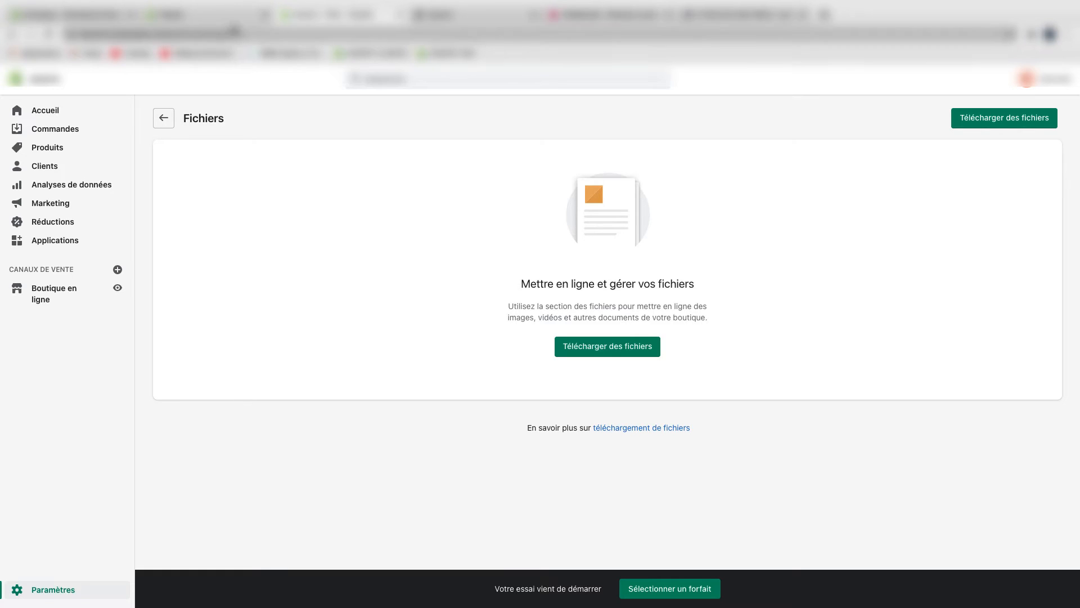
pyautogui.click(233, 21)
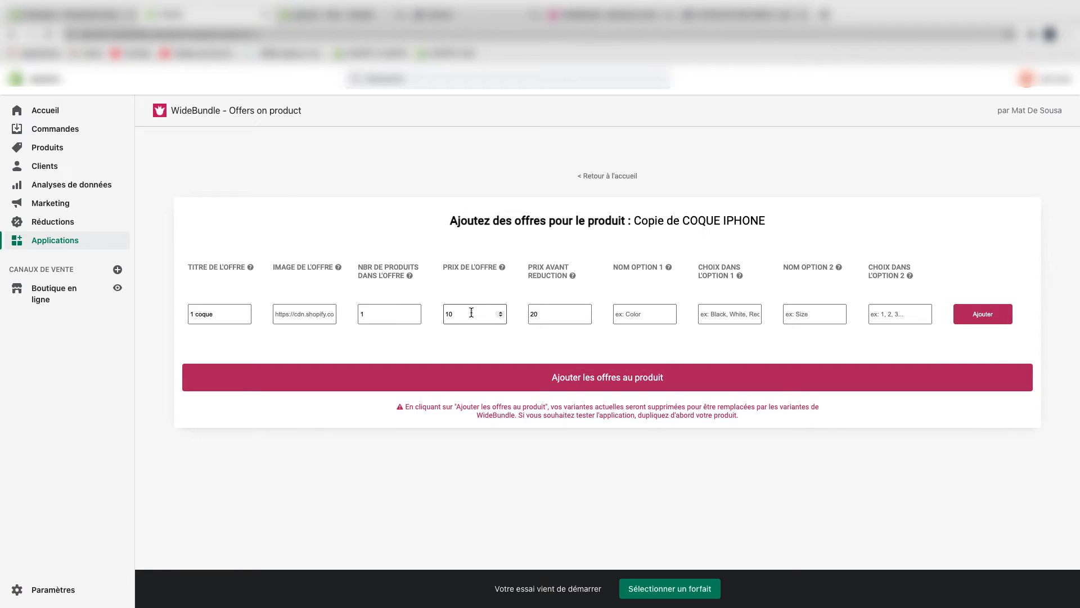
# Name the first offer's option 1 "Couleur" with the choices Noir, Blanc
pyautogui.click(552, 312)
pyautogui.click(636, 311)
pyautogui.write('Couleur')
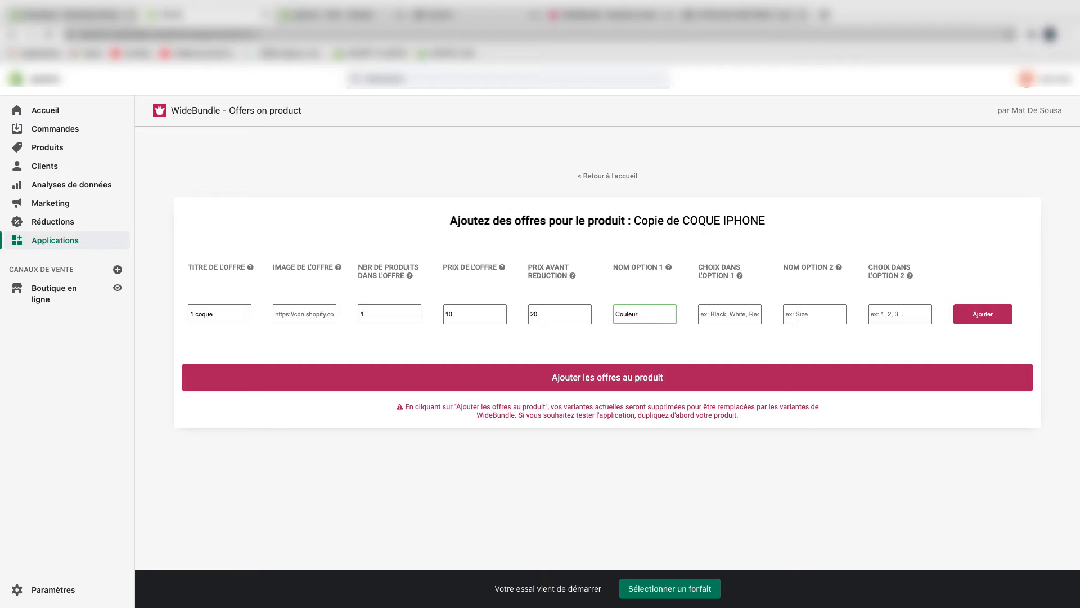
pyautogui.press('Tab')
pyautogui.write('Noir, Blanc')
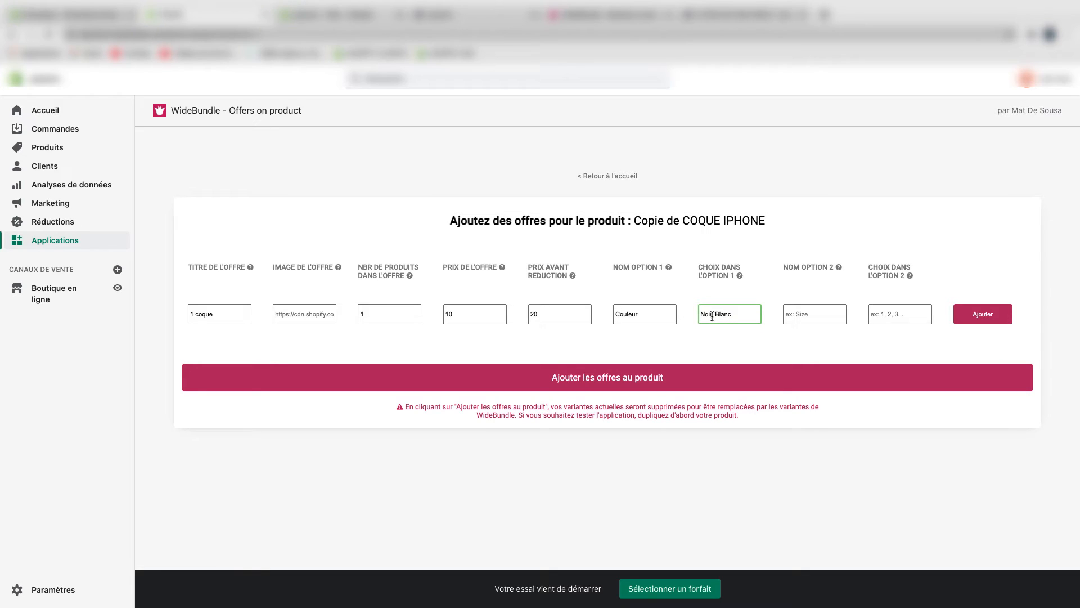
# Name option 2 "Modèle" with the choices Iphone 11, iPhone 11pro, and add the 1 coque offer to the list
pyautogui.click(799, 313)
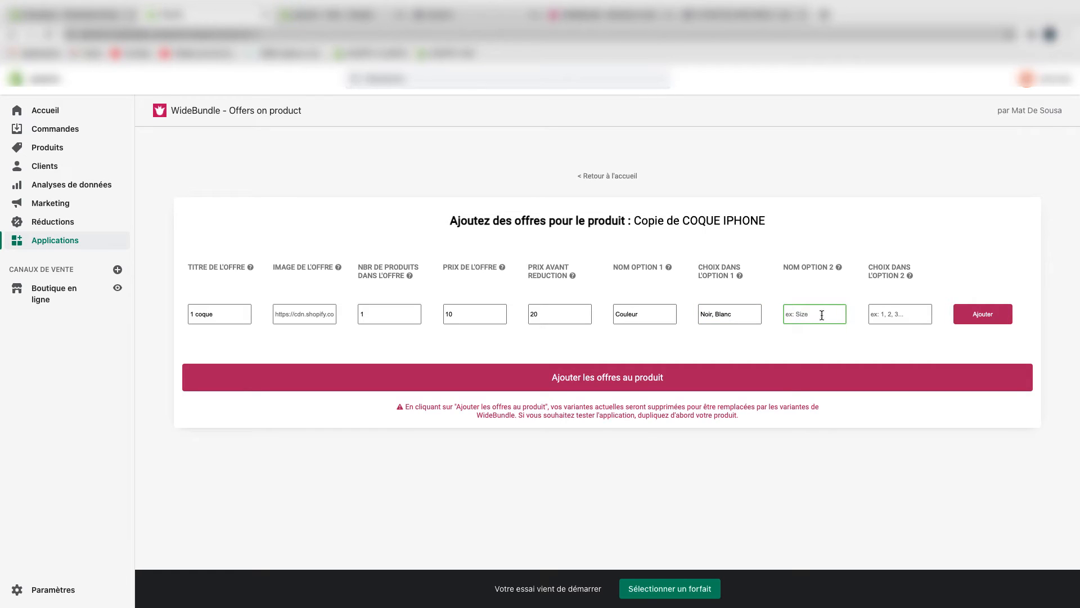
pyautogui.write('Typ')
pyautogui.write('e')
pyautogui.press('BackSpace')
pyautogui.press('BackSpace')
pyautogui.press('BackSpace')
pyautogui.press('BackSpace')
pyautogui.write('Mo')
pyautogui.press('Tab')
pyautogui.write('Iphon')
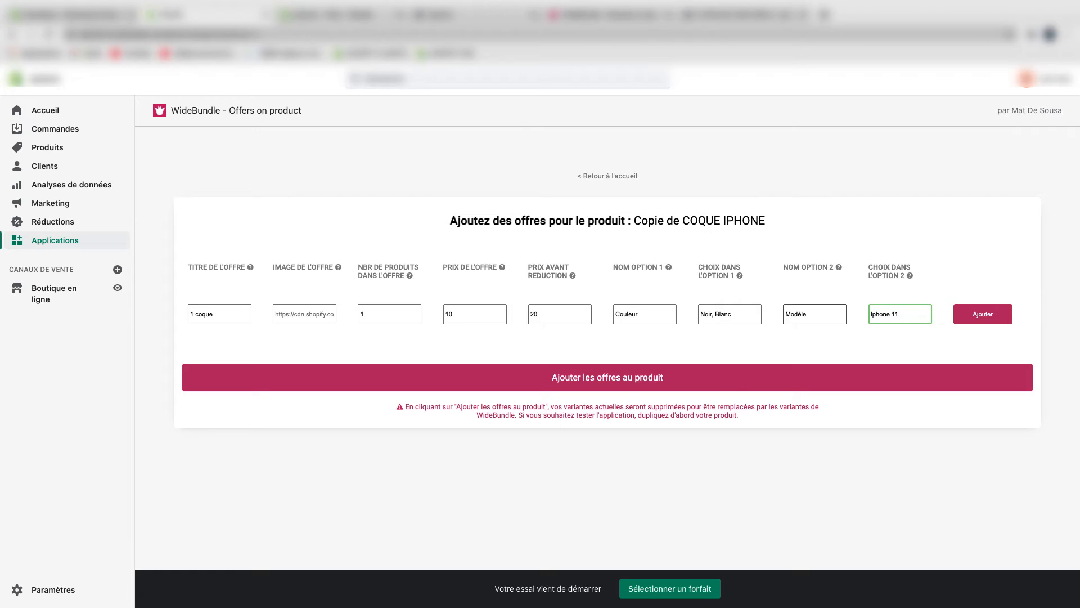
pyautogui.write('e 11, iPhone 11pro')
pyautogui.click(984, 308)
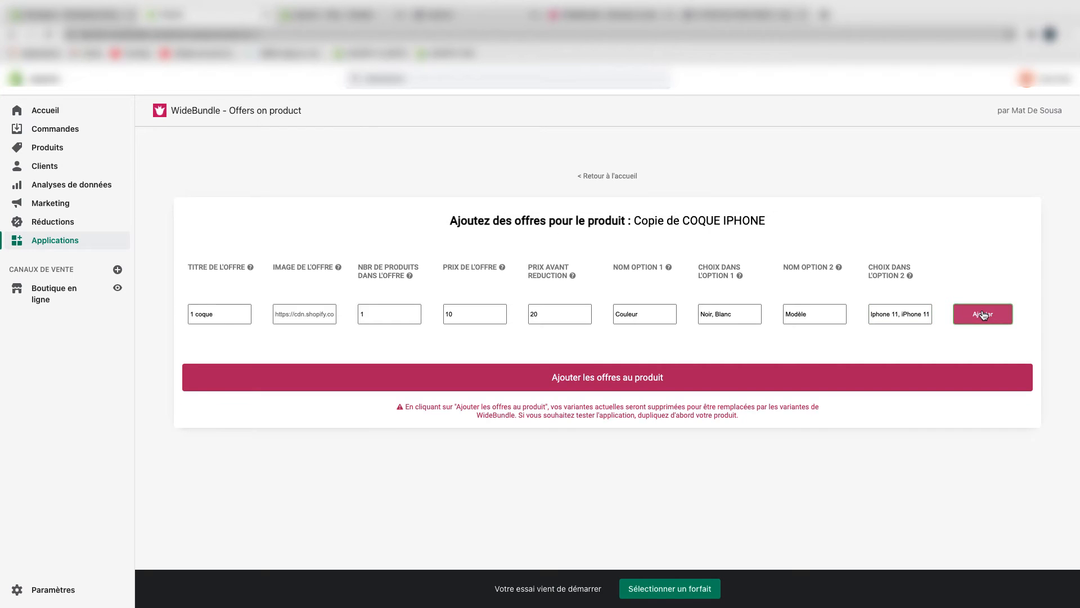
# Title the second offer "2 coque dont 1 à -50%" and set its number of products to 2
pyautogui.click(216, 311)
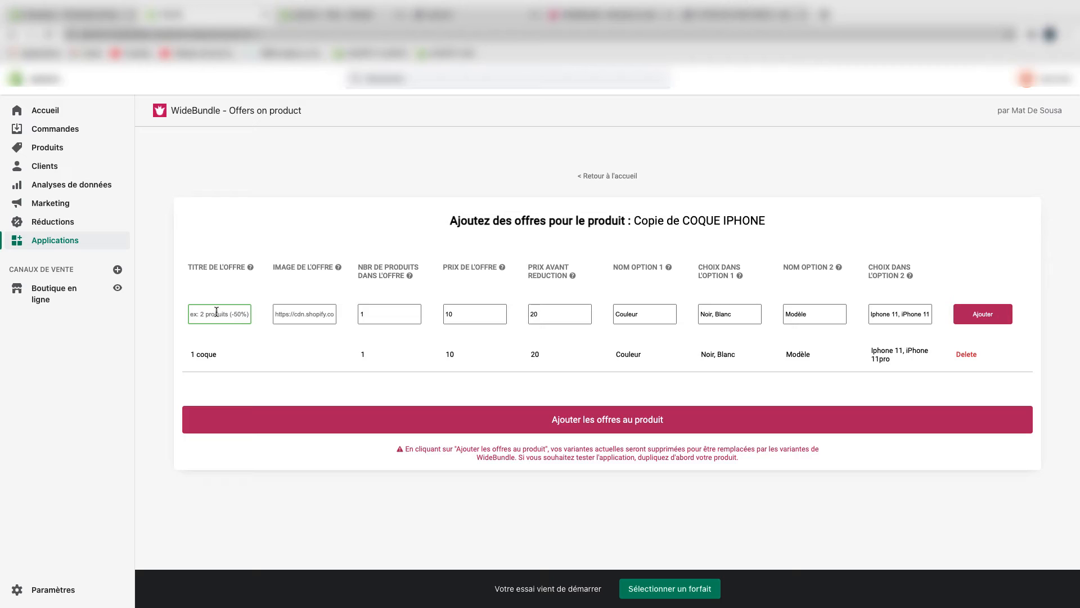
pyautogui.write('2')
pyautogui.write(' coque ')
pyautogui.write('dont 1 à -50%')
pyautogui.press('Tab')
pyautogui.press('Tab')
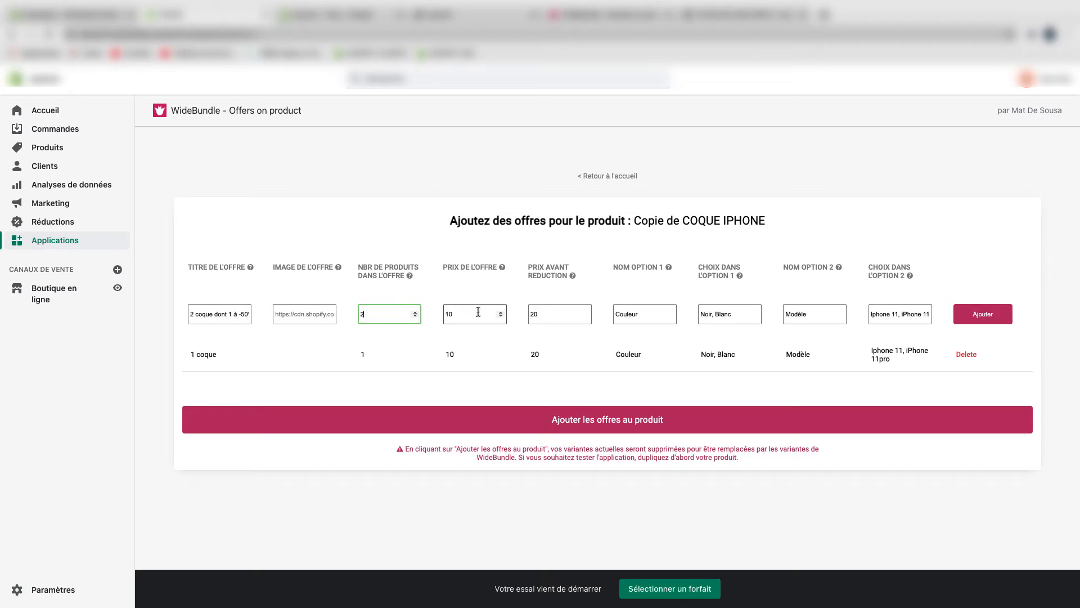
# Set the two-case offer's price to 15 and its price before reduction to 40, and add it to the list
pyautogui.press('Tab')
pyautogui.write('15')
pyautogui.click(566, 315)
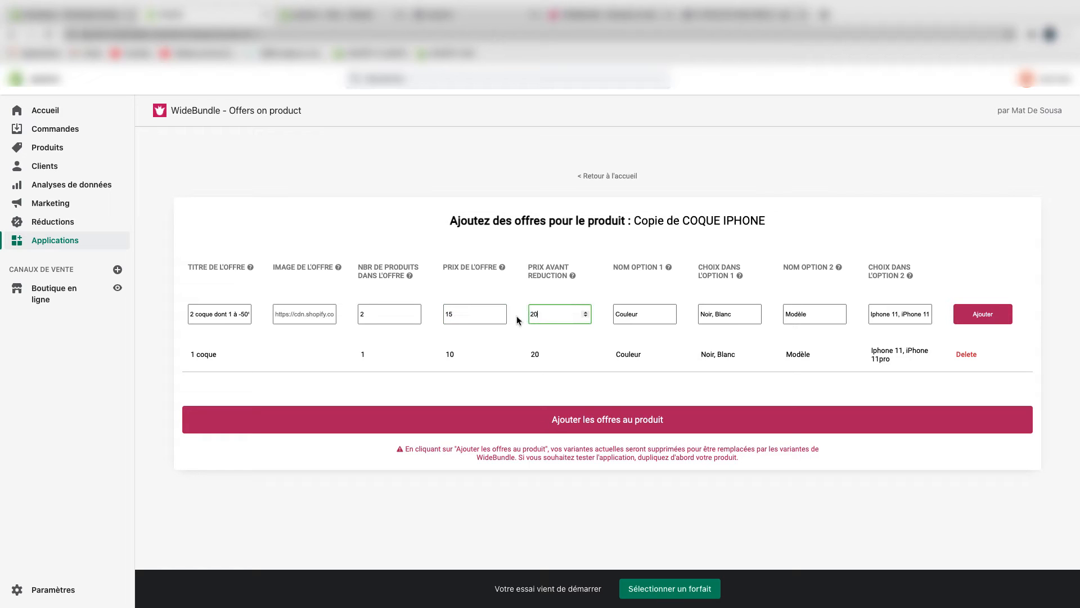
pyautogui.press('BackSpace')
pyautogui.press('BackSpace')
pyautogui.write('40')
pyautogui.click(976, 320)
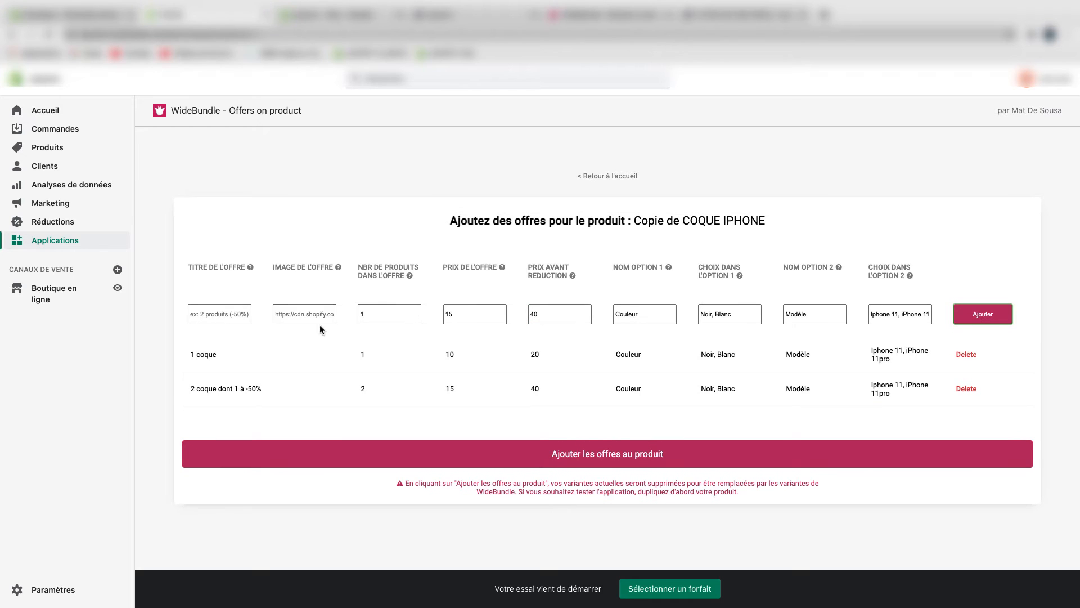
# Title the third offer "3 coque dont 1 offerte" and set its number of products to 3
pyautogui.click(228, 317)
pyautogui.write('3 coq')
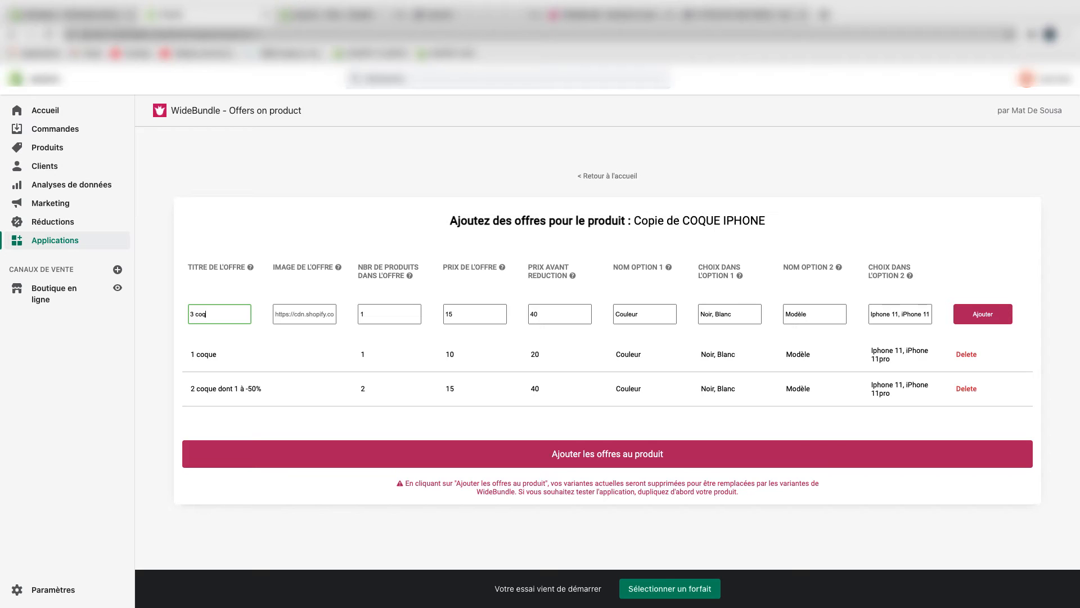
pyautogui.write('ue dont 1 offerte')
pyautogui.press('Tab')
pyautogui.click(415, 311)
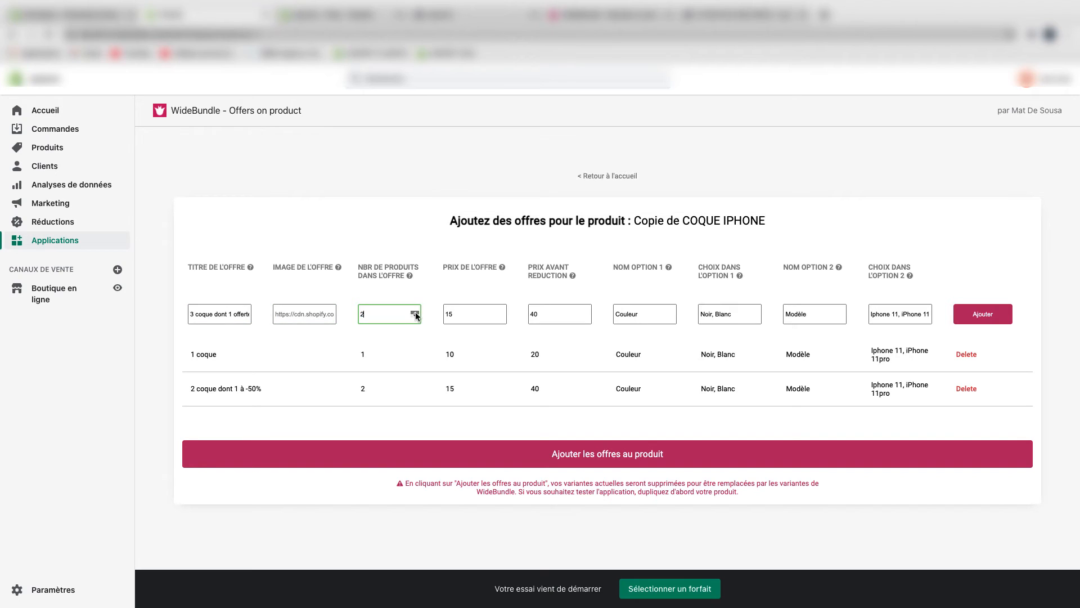
pyautogui.click(416, 317)
# Add the three-case offer with price 20 and price before reduction 60, and apply all listed offers to Copie de COQUE IPHONE
pyautogui.click(485, 314)
pyautogui.click(501, 313)
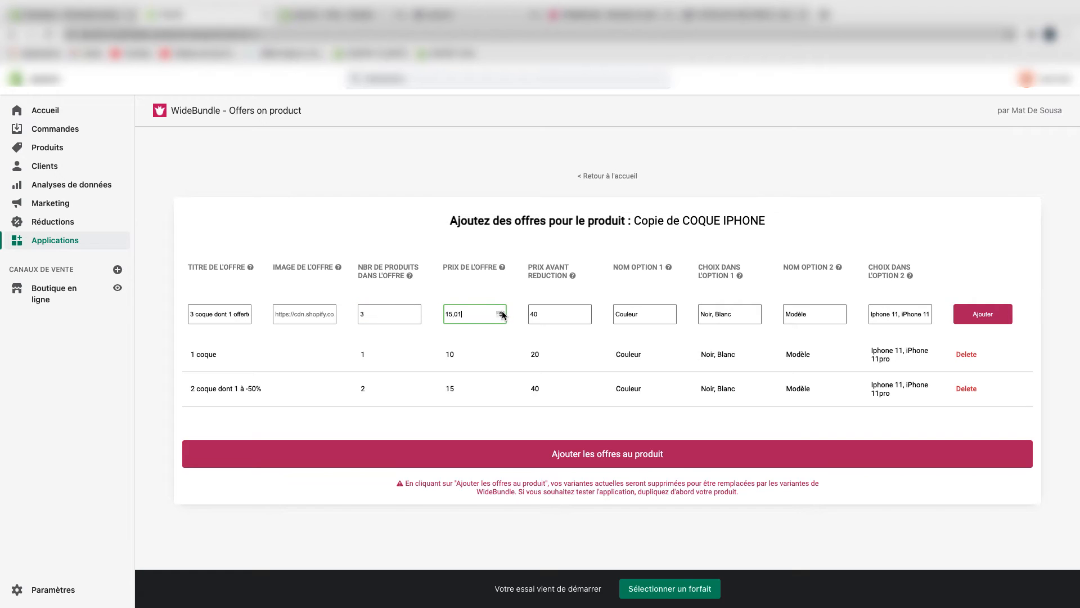
pyautogui.doubleClick(485, 314)
pyautogui.write('20')
pyautogui.press('Tab')
pyautogui.write('60')
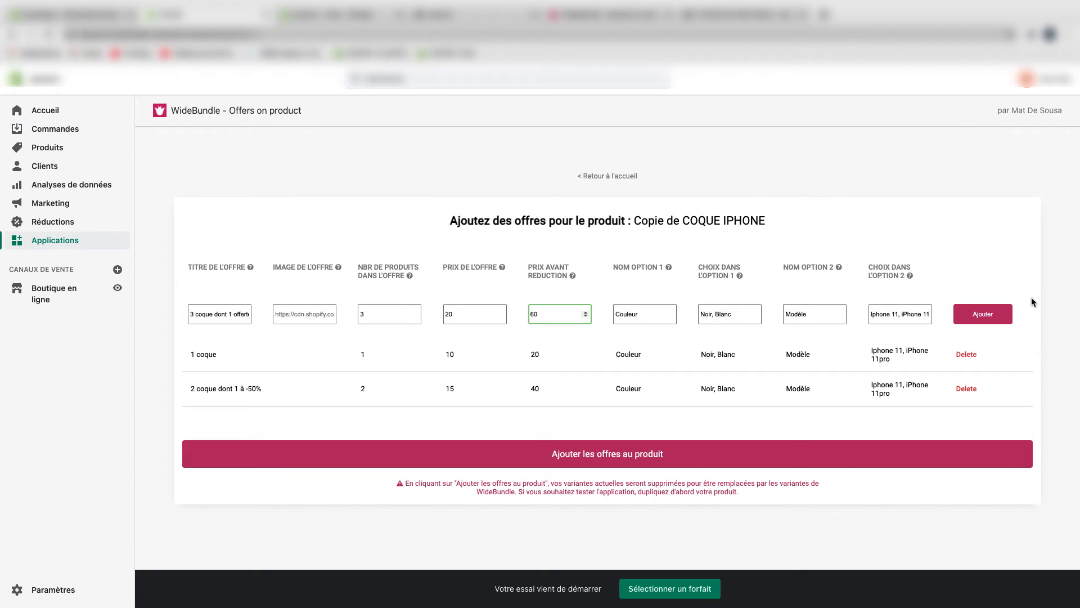
pyautogui.click(989, 314)
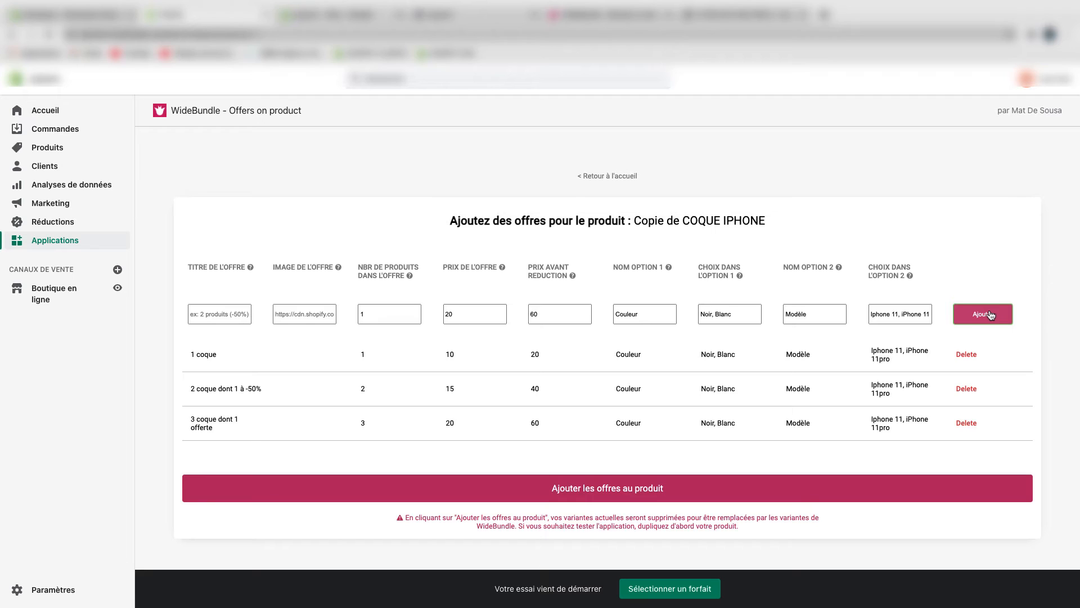
pyautogui.click(574, 494)
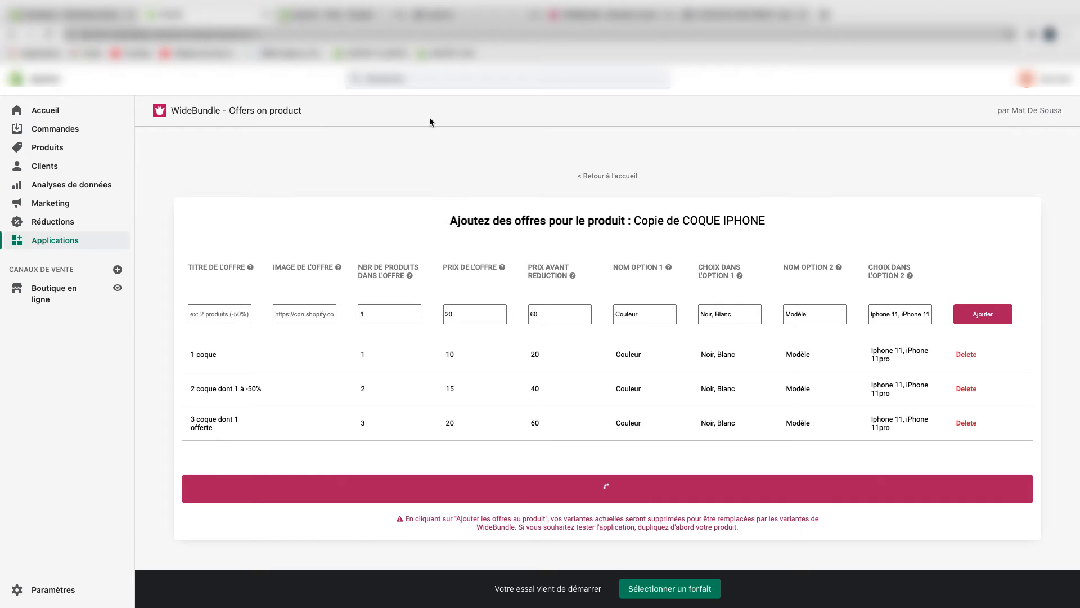
# On the storefront's original COQUE IPHONE page, dismiss the cart notification and look at the available couleur choices
pyautogui.click(454, 17)
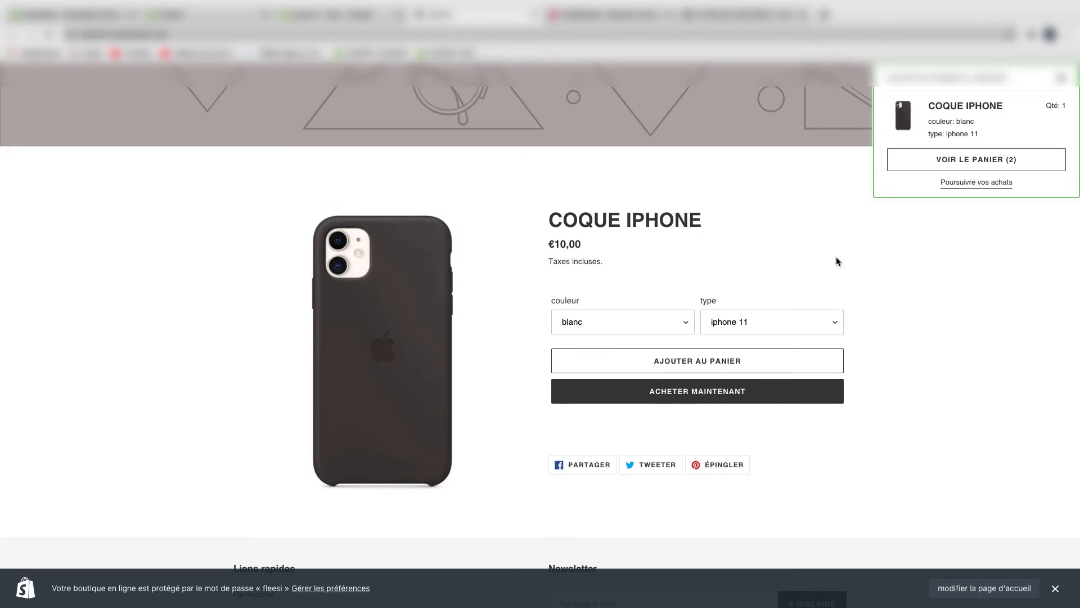
pyautogui.click(1063, 81)
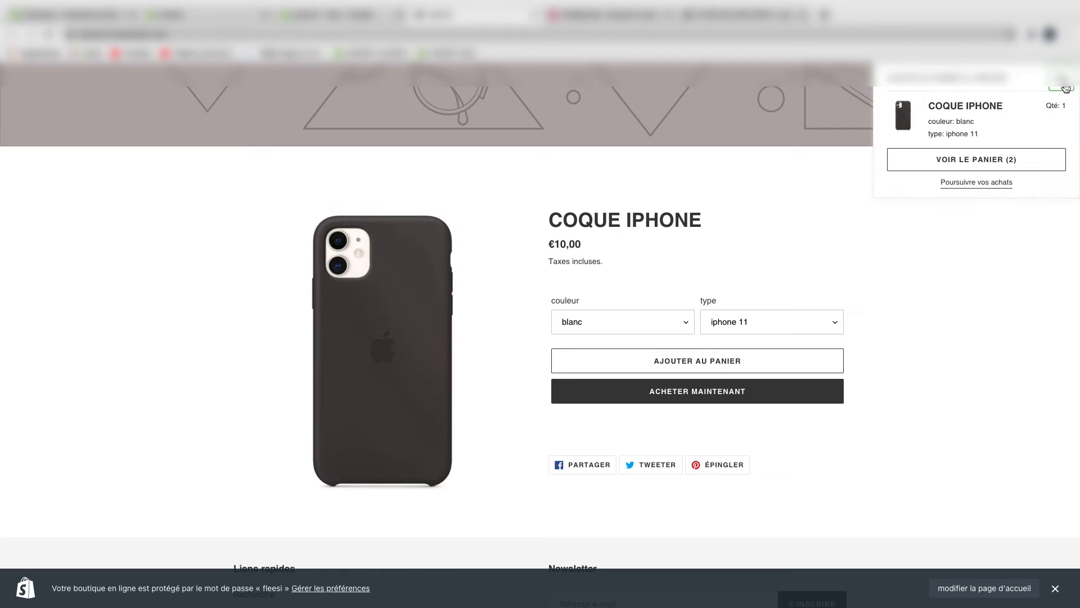
pyautogui.click(665, 322)
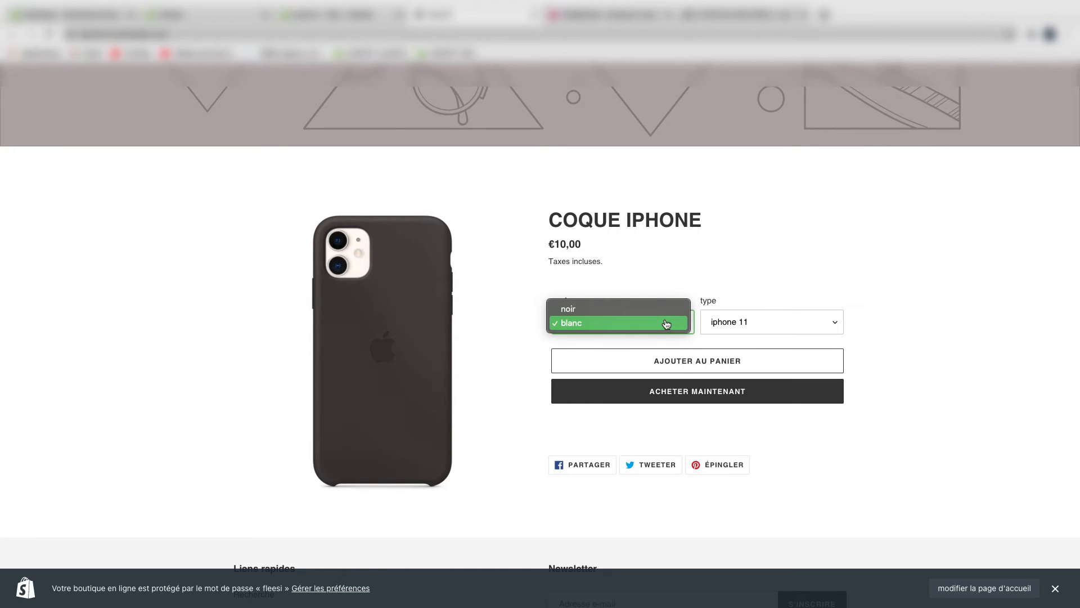
# Look at the available type choices for COQUE IPHONE on the storefront
pyautogui.click(743, 324)
pyautogui.click(756, 320)
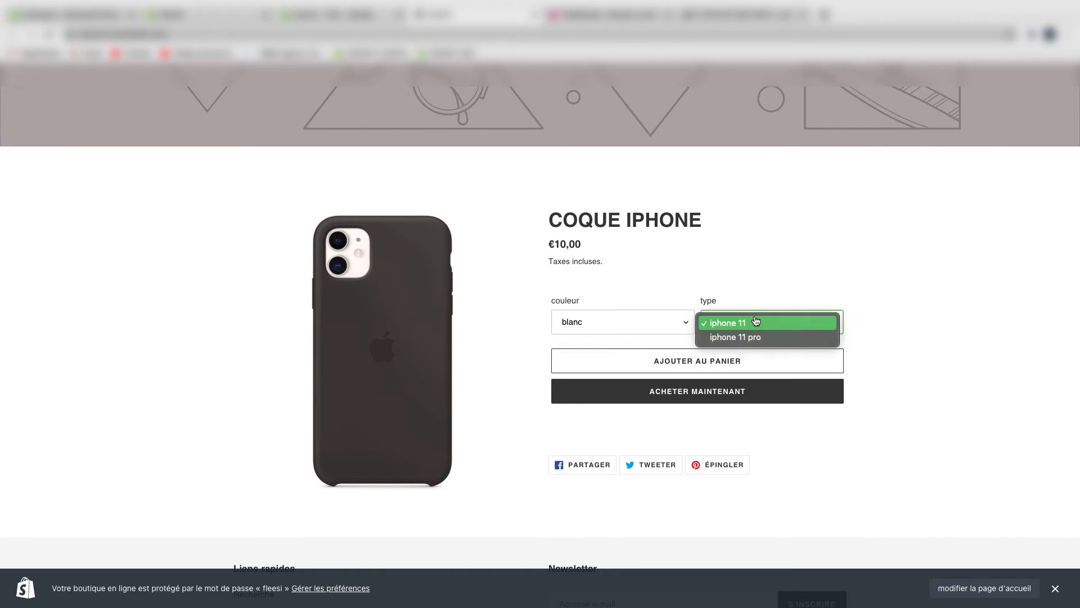
pyautogui.click(898, 276)
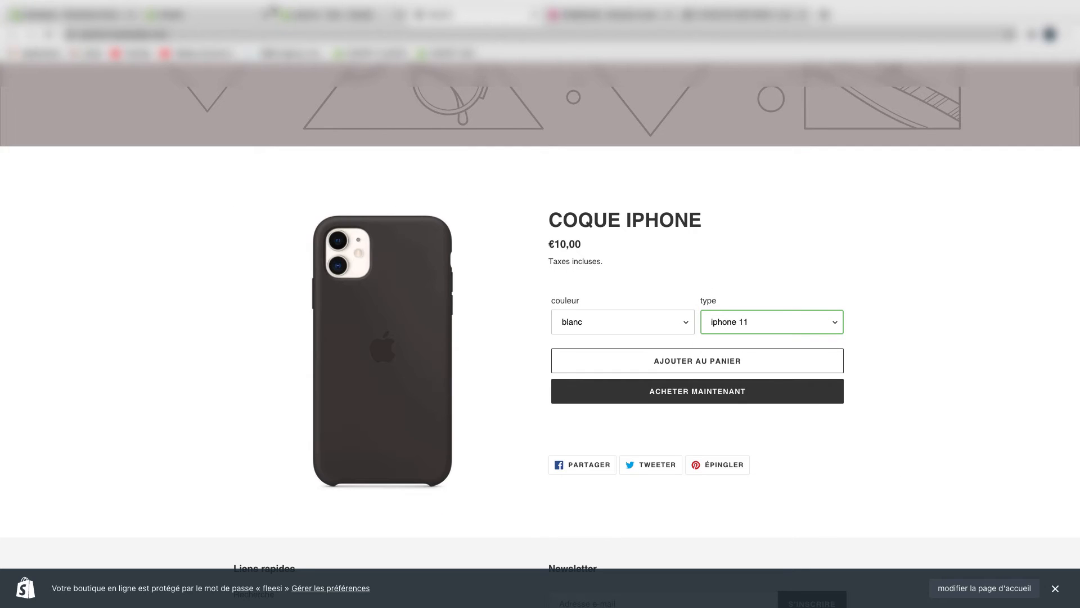
# Return to WideBundle, decline the e-mail notification request, and review the offers listed for Copie de COQUE IPHONE
pyautogui.click(216, 17)
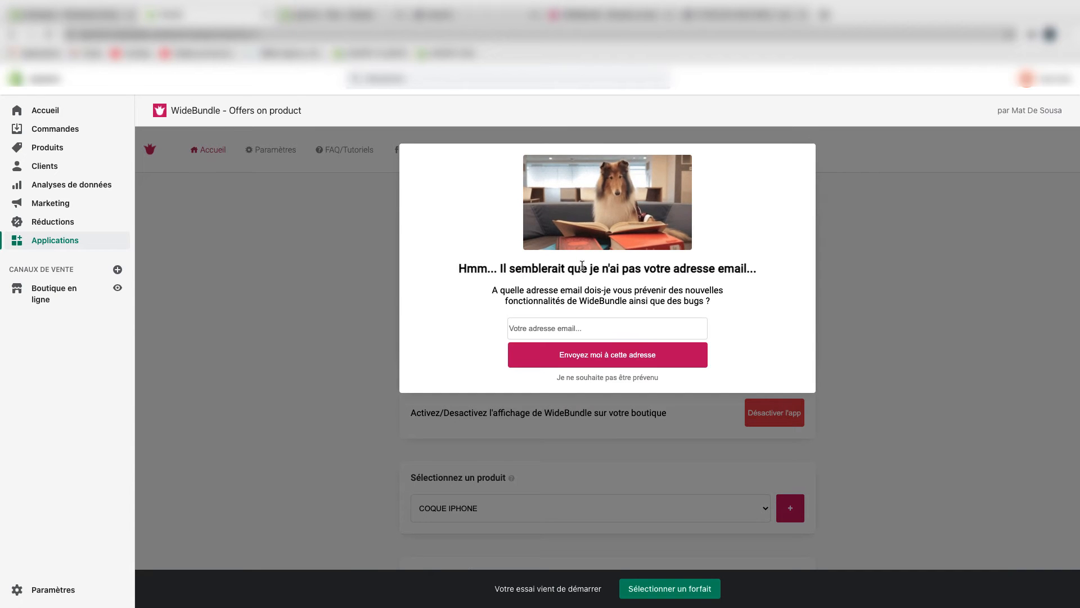
pyautogui.click(616, 378)
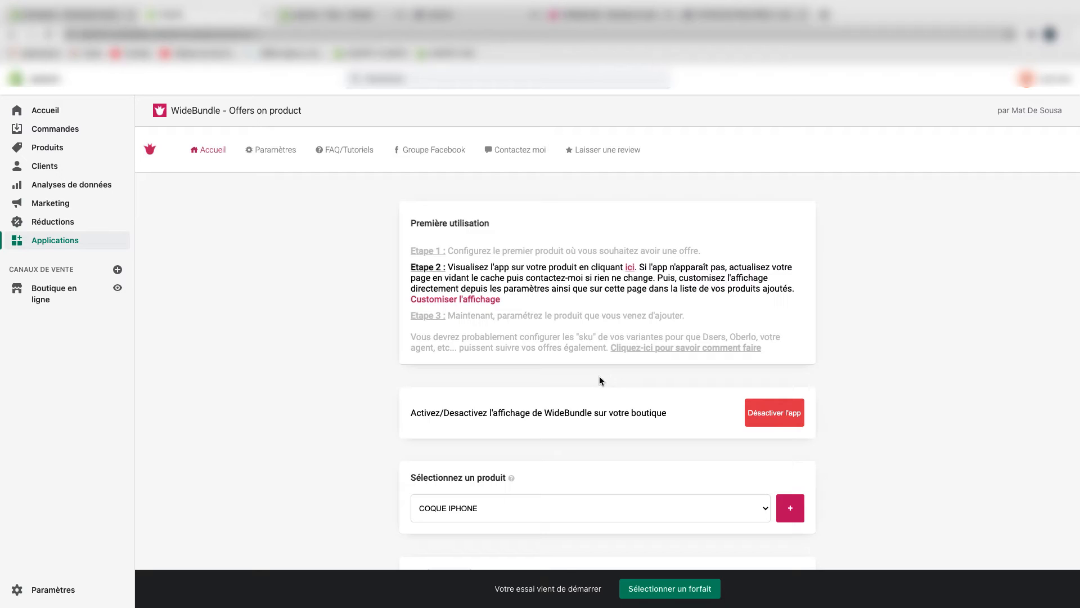
pyautogui.scroll(-3, 576, 360)
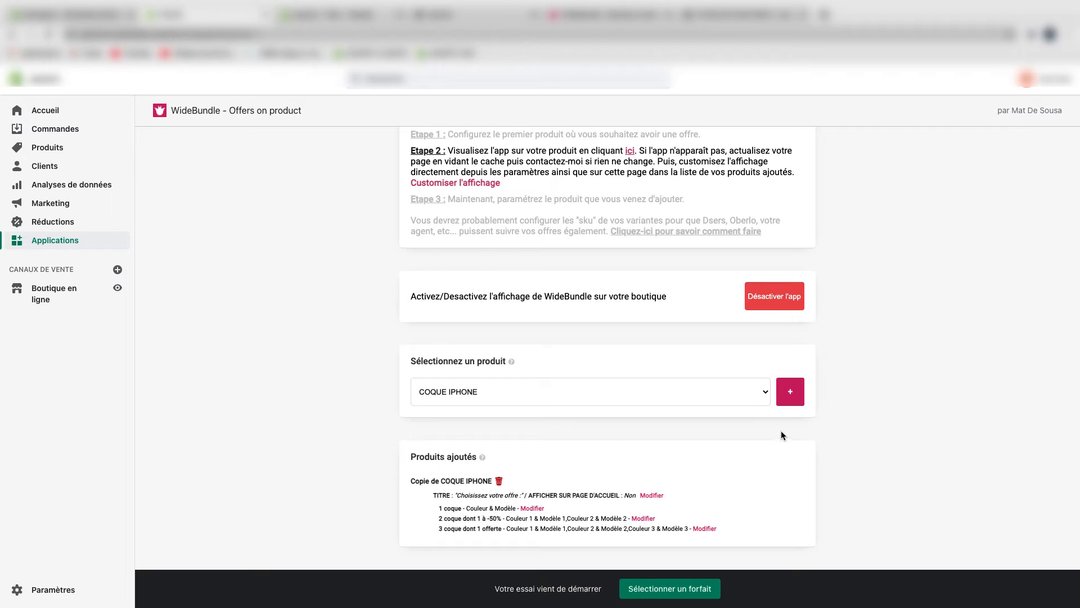
# Check the COQUE IPHONE section on the storefront's home page
pyautogui.click(456, 21)
pyautogui.scroll(6, 463, 145)
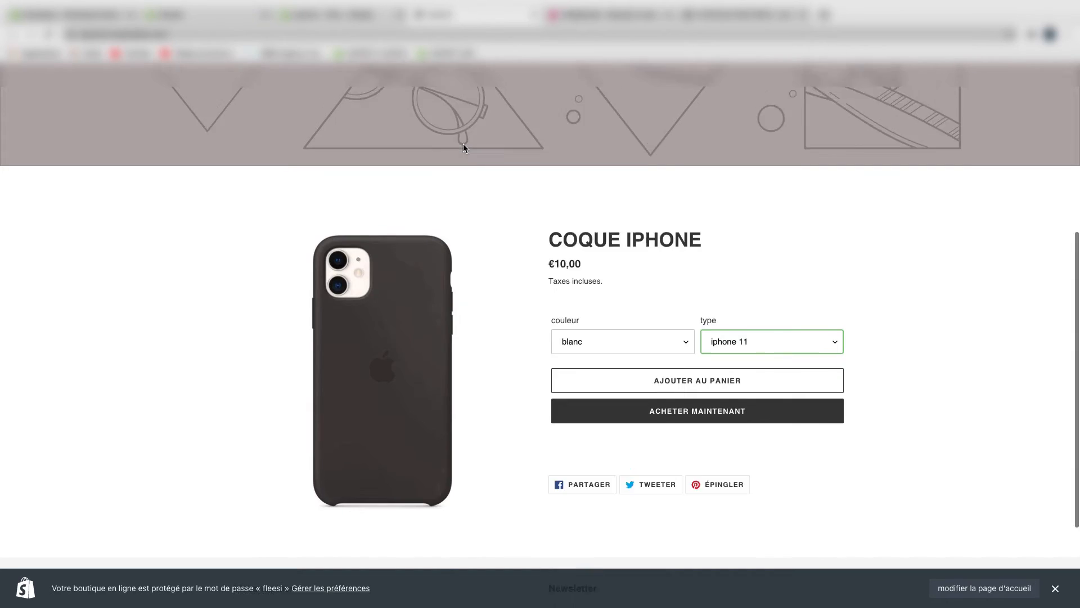
pyautogui.scroll(-5, 487, 178)
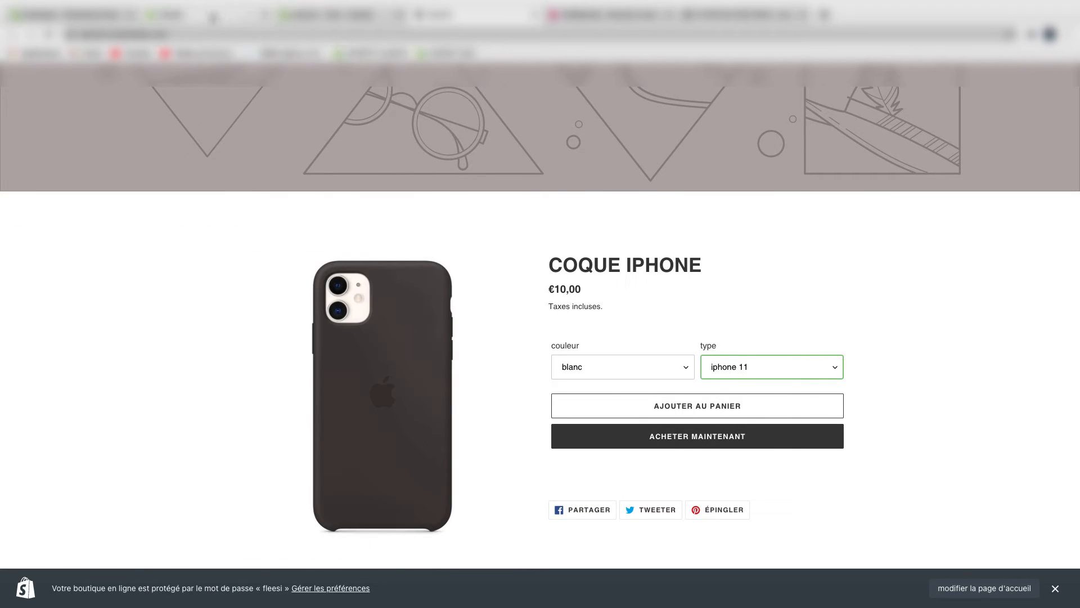
# In WideBundle, enable showing the app on the home page for Copie de COQUE IPHONE and update the product
pyautogui.click(214, 15)
pyautogui.click(654, 495)
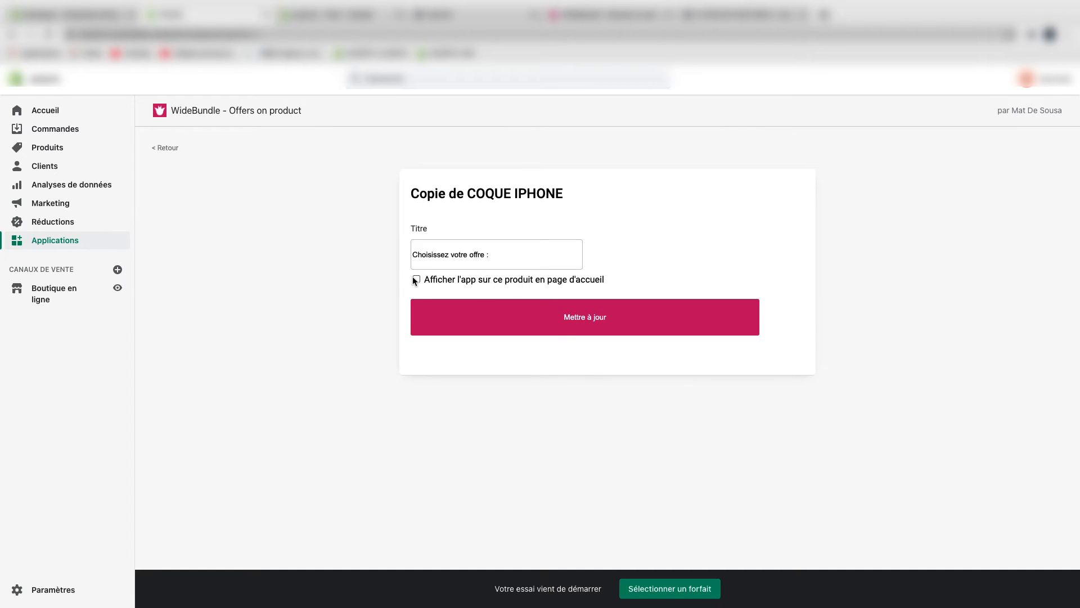
pyautogui.click(619, 329)
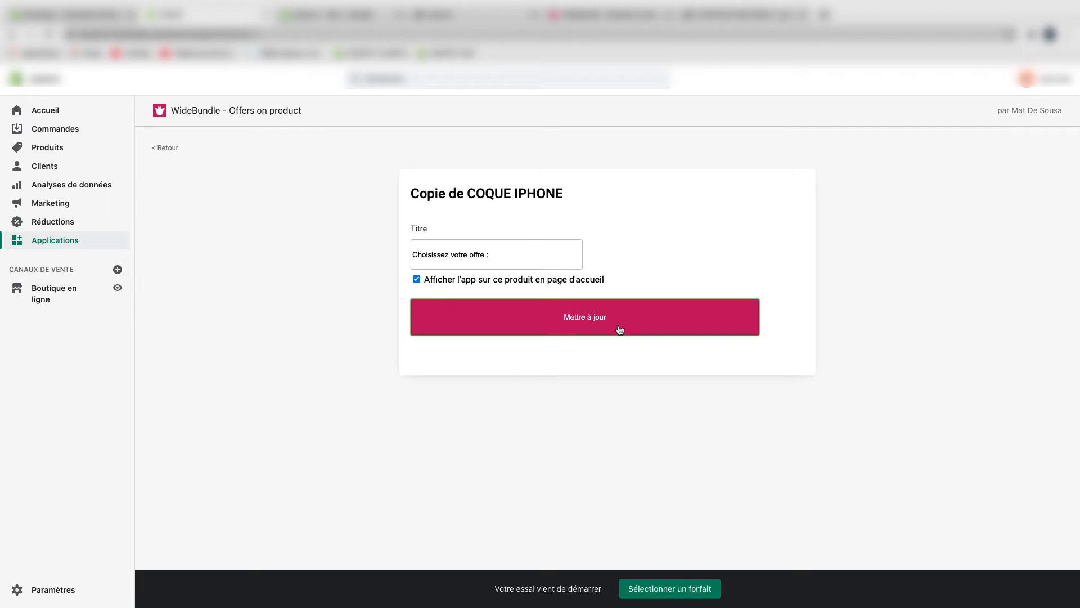
pyautogui.scroll(-2, 835, 407)
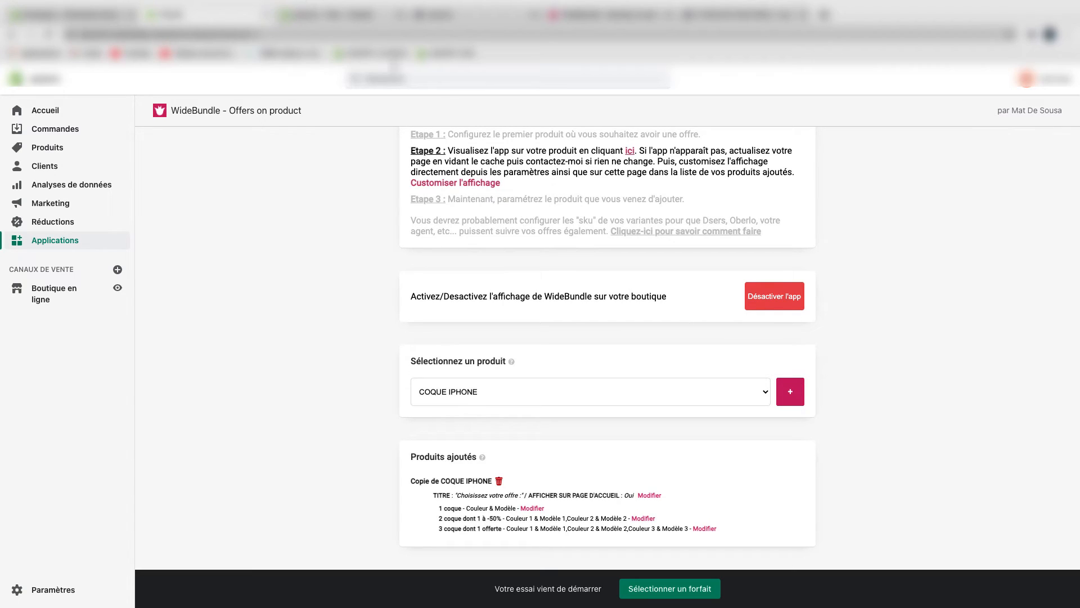
# Reload the storefront home page and try the two-case and three-case offers
pyautogui.click(337, 15)
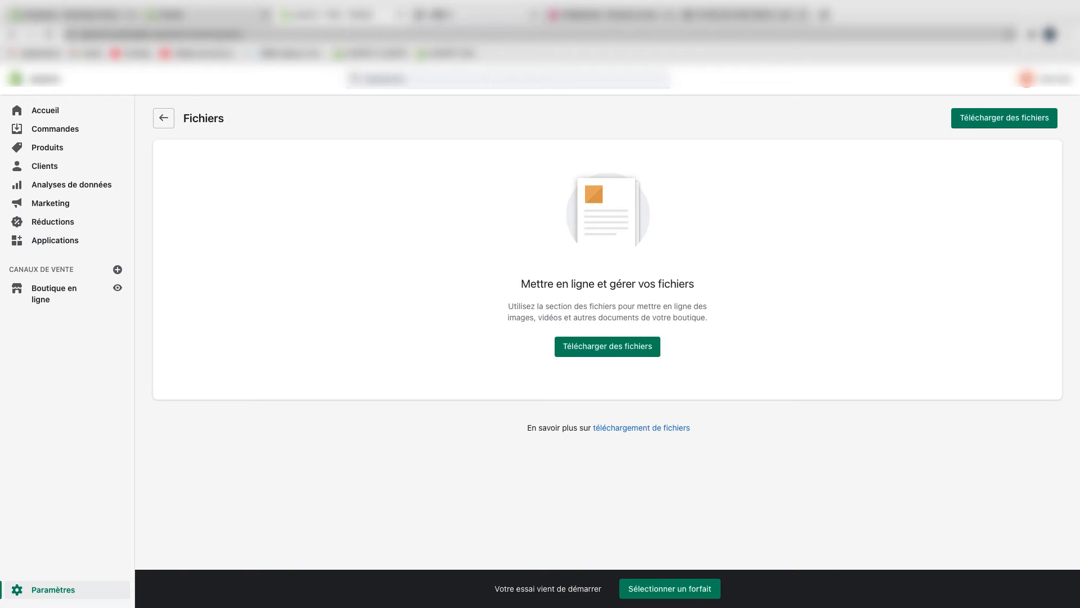
pyautogui.click(432, 17)
pyautogui.press('Return')
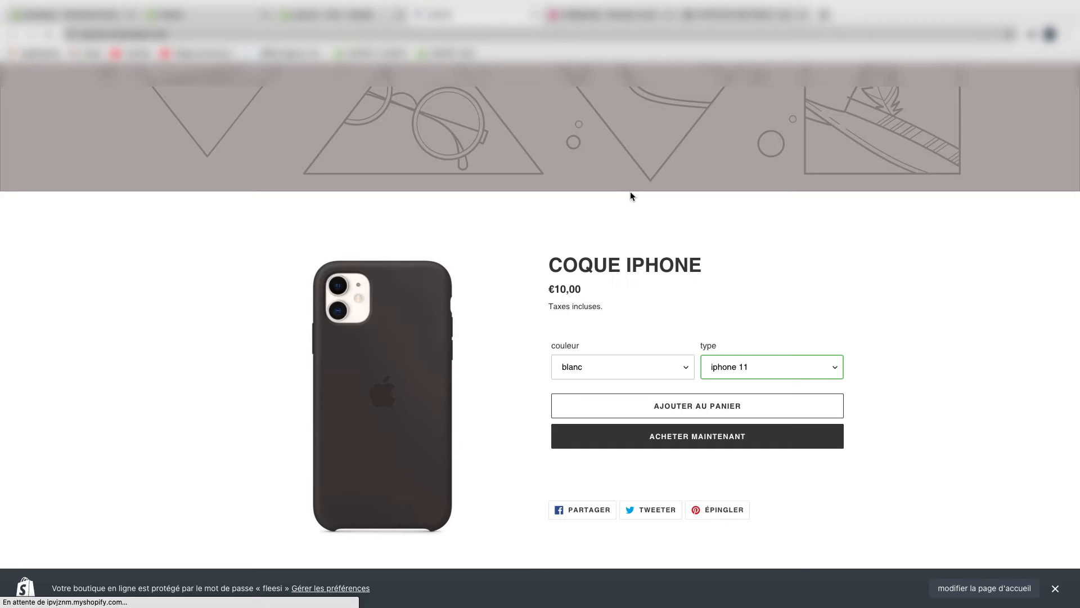
pyautogui.scroll(-2, 896, 313)
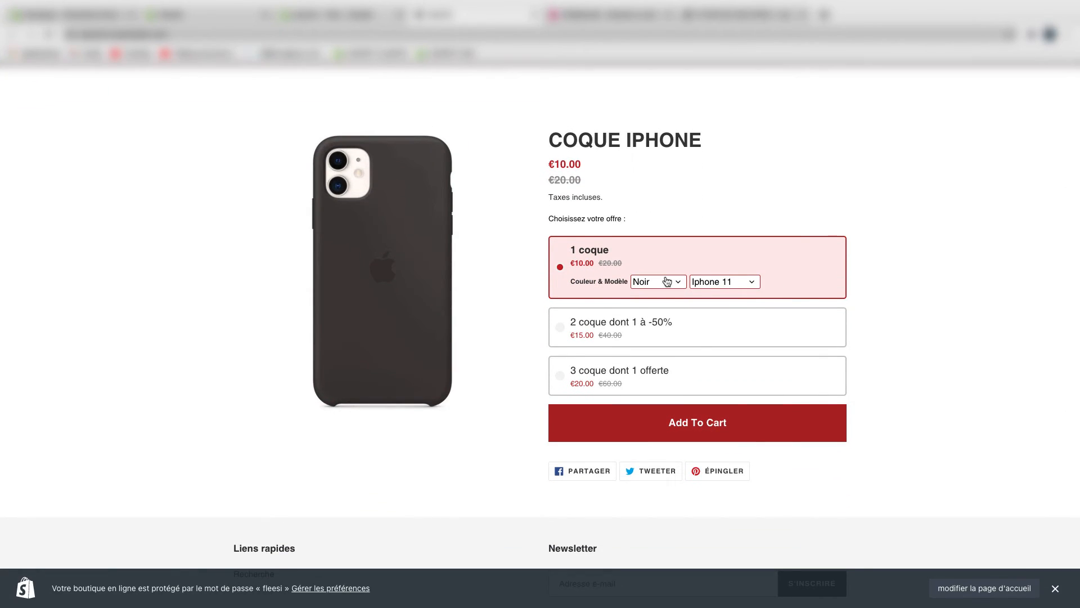
pyautogui.click(697, 341)
pyautogui.click(699, 390)
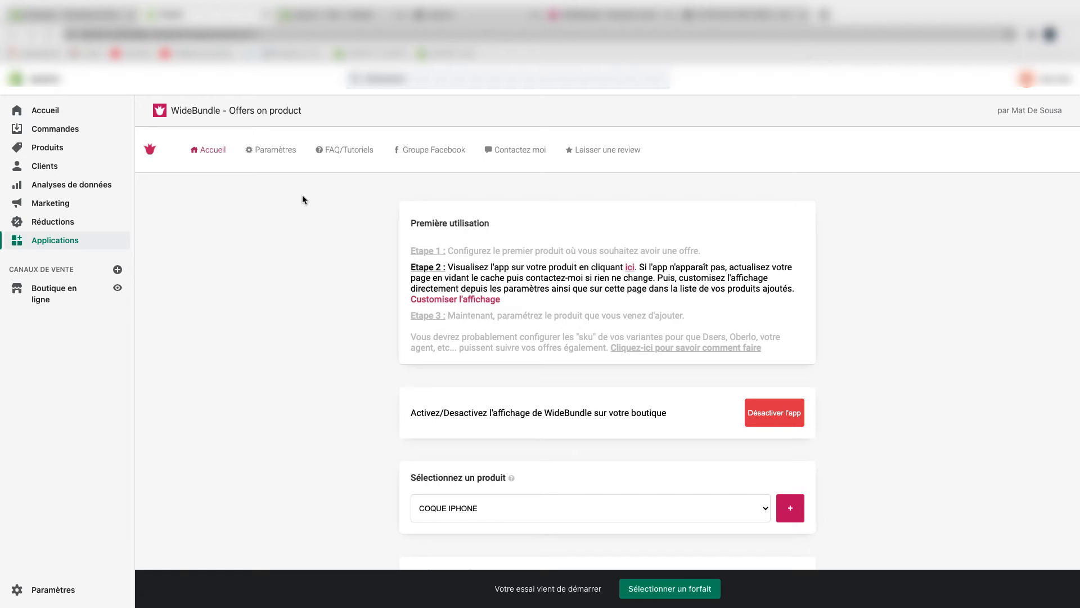
# In the WideBundle settings, choose the Minimalist structure and set the button text to "Ajouter au panier"
pyautogui.click(275, 150)
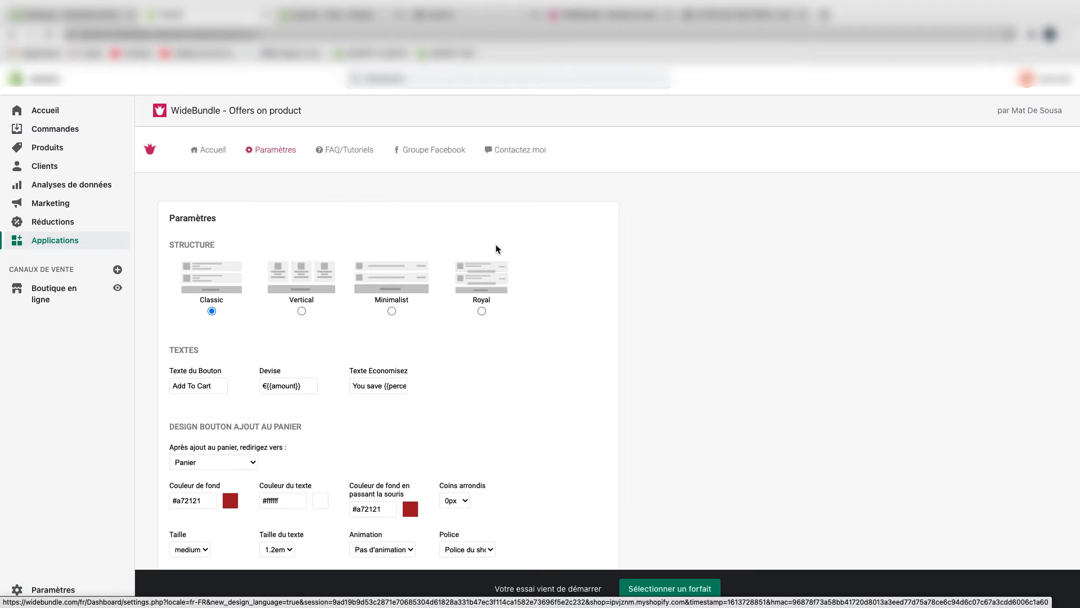
pyautogui.scroll(-1, 540, 326)
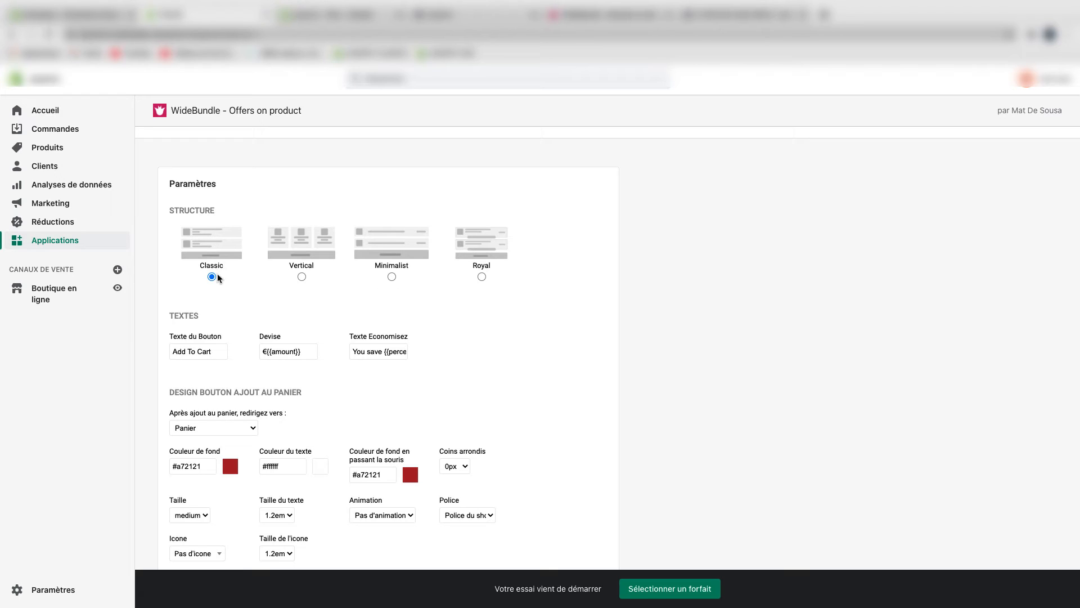
pyautogui.click(392, 276)
pyautogui.moveTo(219, 352); pyautogui.dragTo(149, 351)
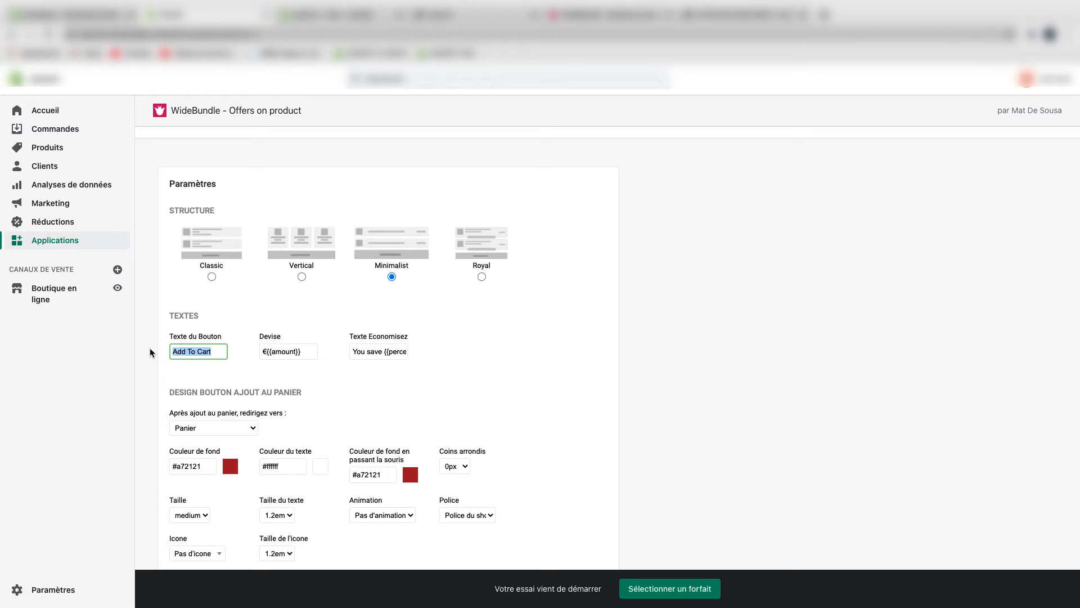
pyautogui.write('Ajouter au panier')
# Change the currency format to {{amount}}€ and replace the savings text's English wording with "Vous économisez" before {{percent}}%
pyautogui.click(268, 349)
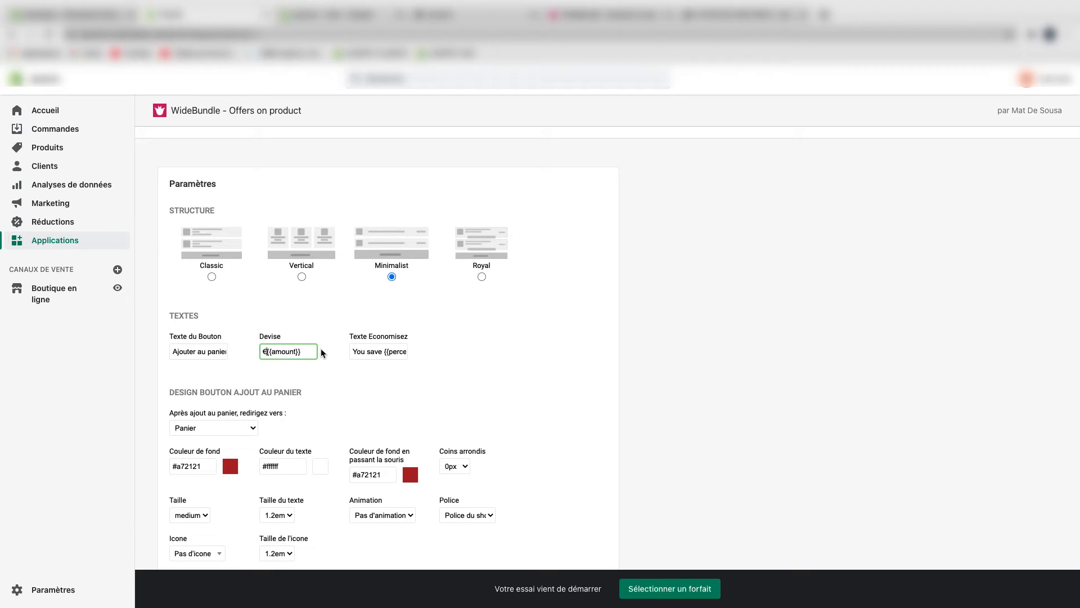
pyautogui.press('BackSpace')
pyautogui.write('@')
pyautogui.press('BackSpace')
pyautogui.moveTo(380, 356)
pyautogui.mouseDown()
pyautogui.moveTo(418, 353)
pyautogui.moveTo(340, 349)
pyautogui.moveTo(383, 351)
pyautogui.mouseUp()
pyautogui.write('Vous éco')
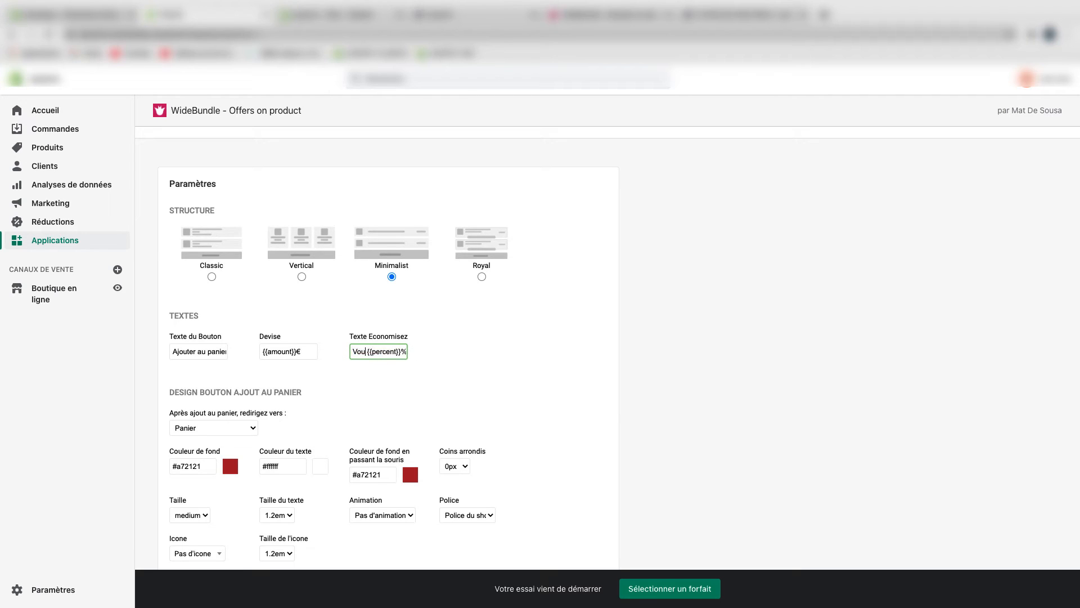
pyautogui.write('nomisez')
# Set the redirect after adding to the cart to "Panier sur le côté"
pyautogui.scroll(-3, 356, 407)
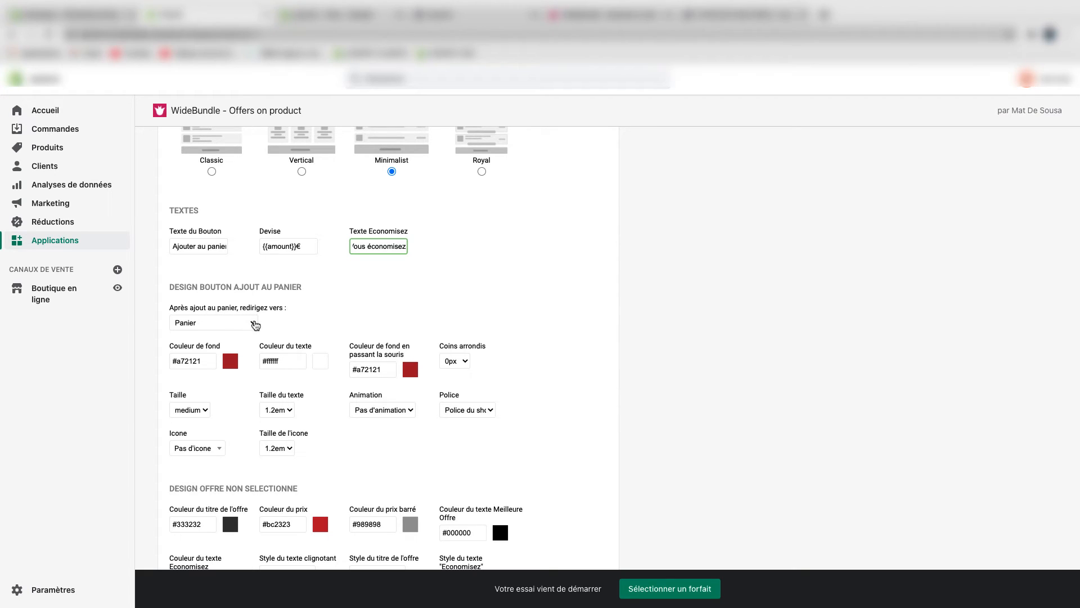
pyautogui.click(254, 323)
pyautogui.click(248, 326)
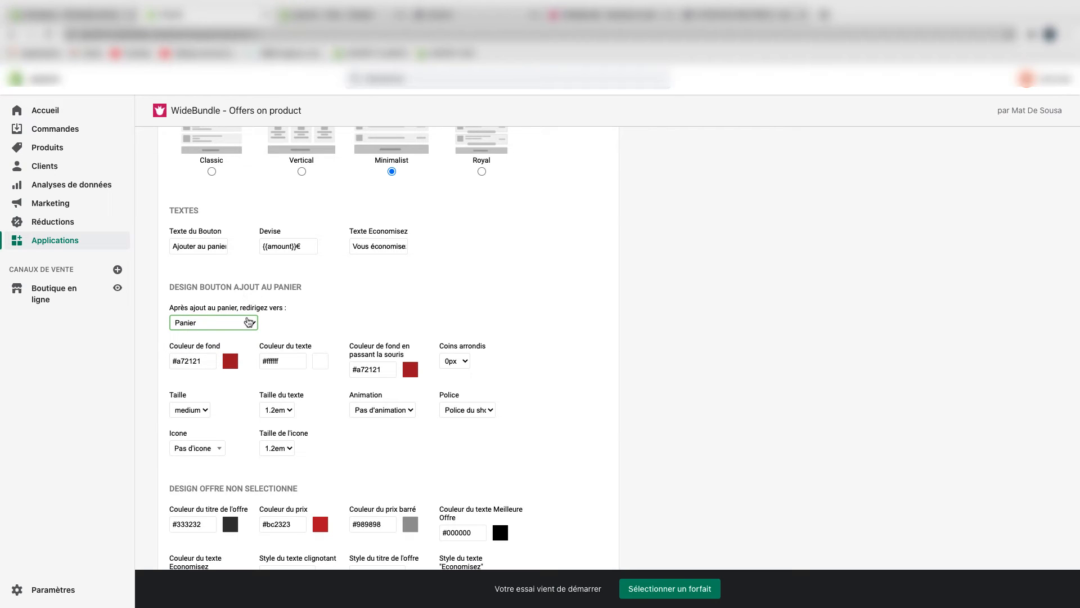
pyautogui.click(247, 322)
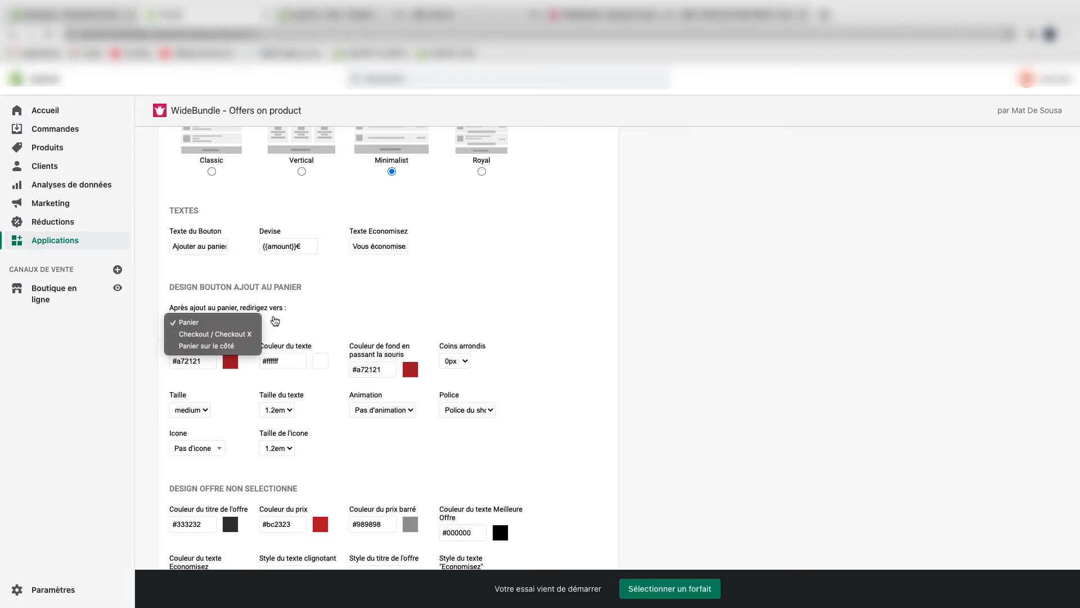
pyautogui.click(235, 345)
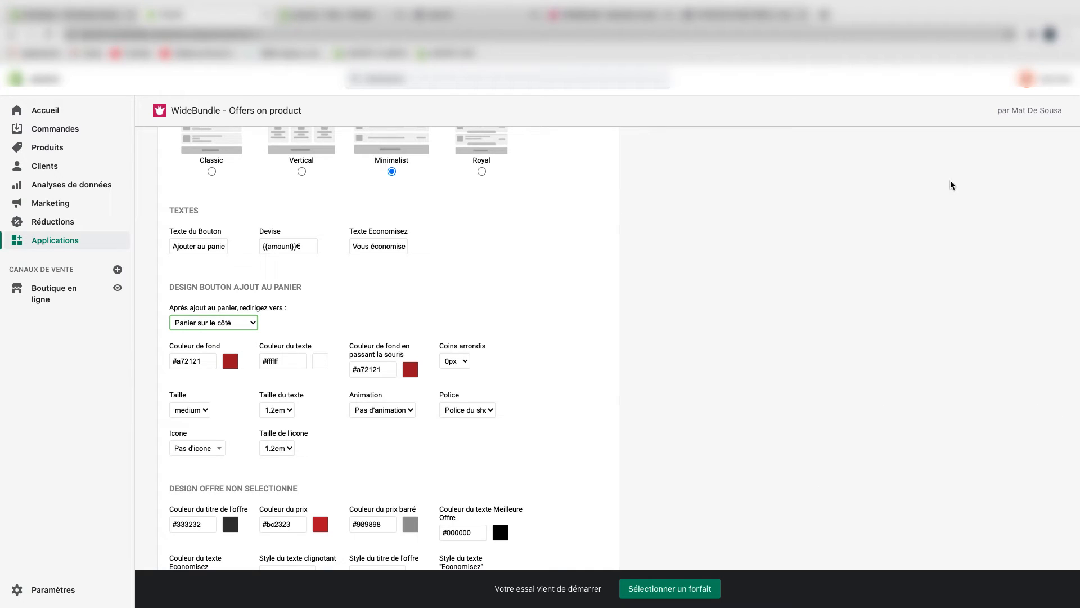
# Set both the background colour and the hover background colour of the add-to-cart button to #BD9DCC
pyautogui.moveTo(852, 4)
pyautogui.doubleClick(191, 360)
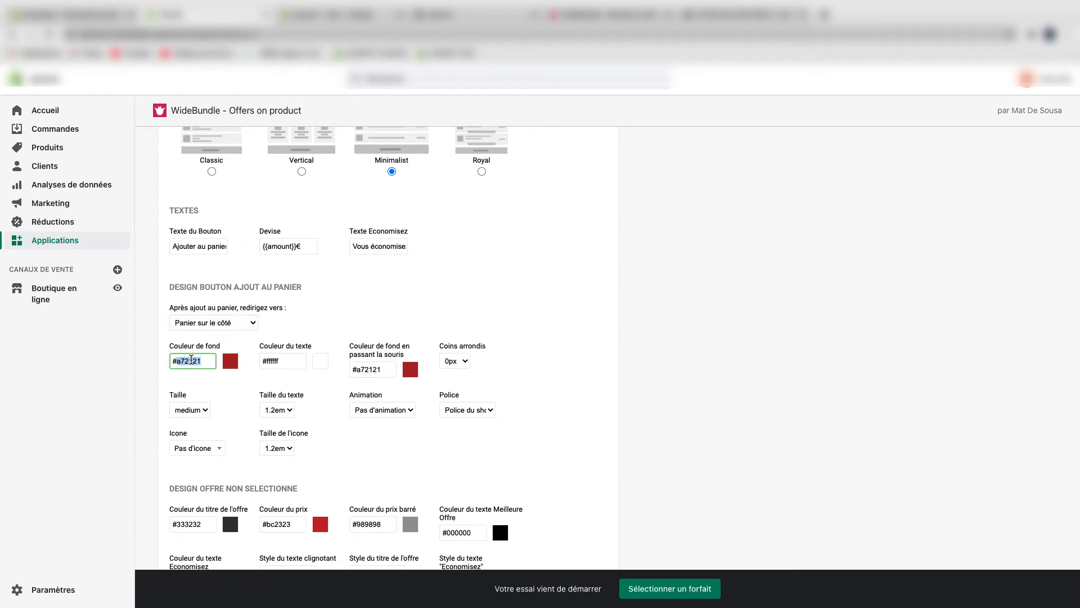
pyautogui.write('BD9DCC')
pyautogui.scroll(-2, 291, 359)
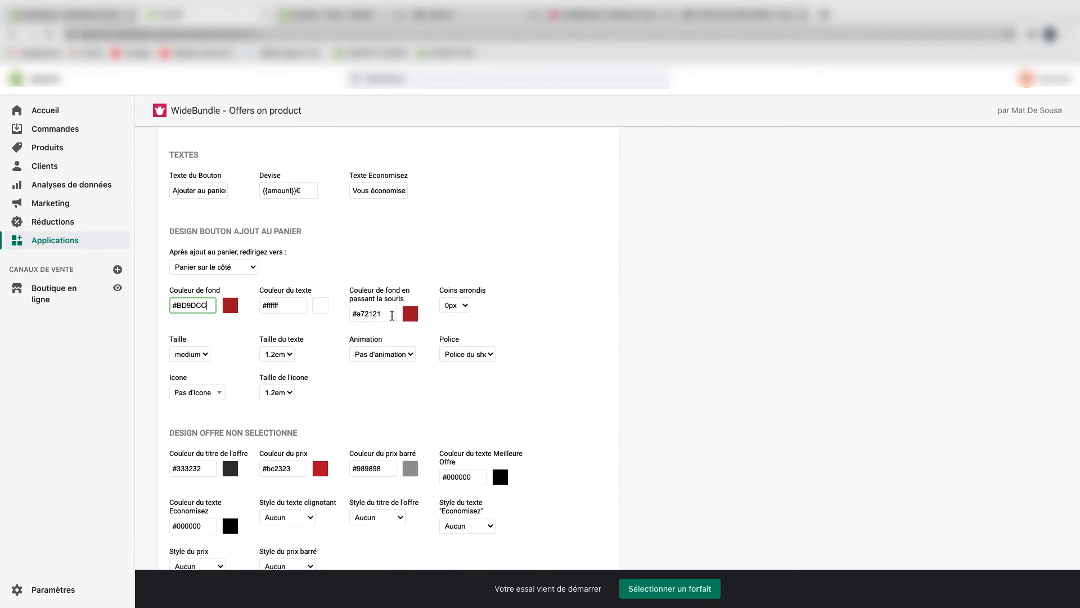
pyautogui.doubleClick(371, 313)
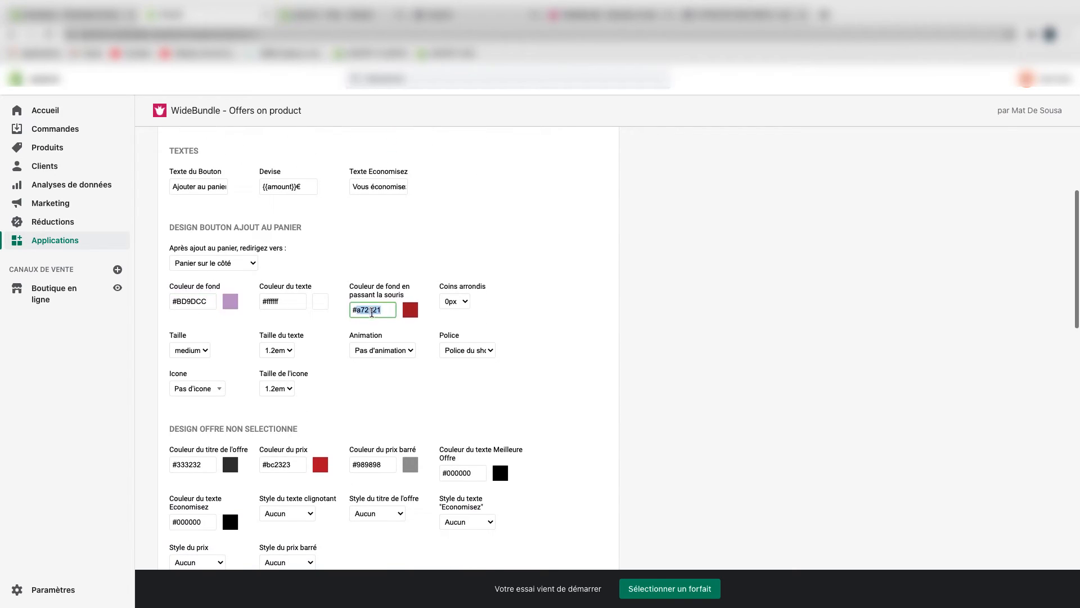
pyautogui.write('BD9DCC')
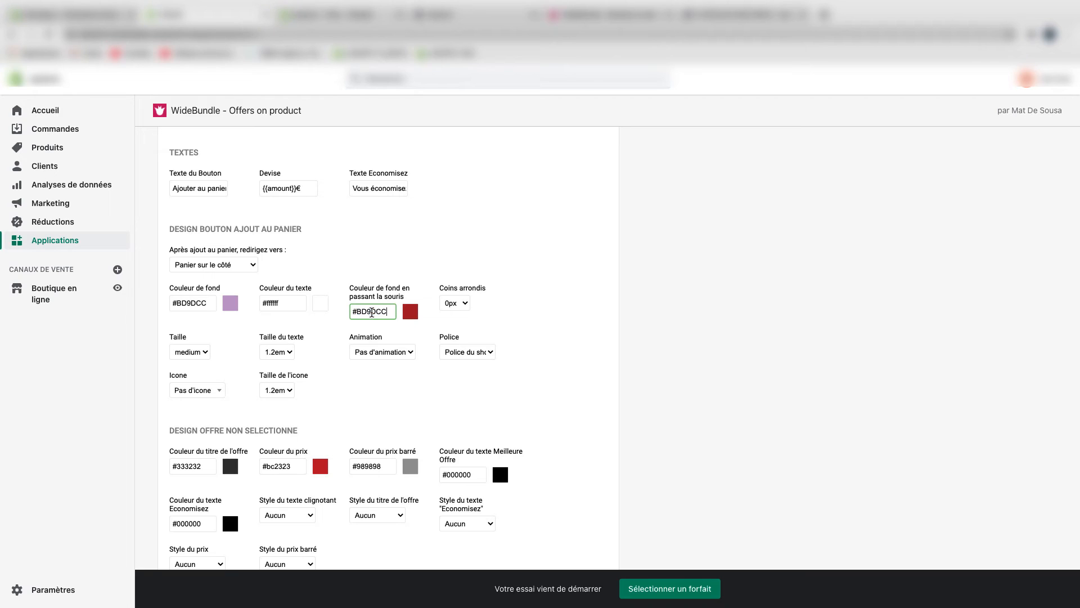
# Look over the rounded-corner choices and check the Add To Cart button's shape on the storefront
pyautogui.click(464, 304)
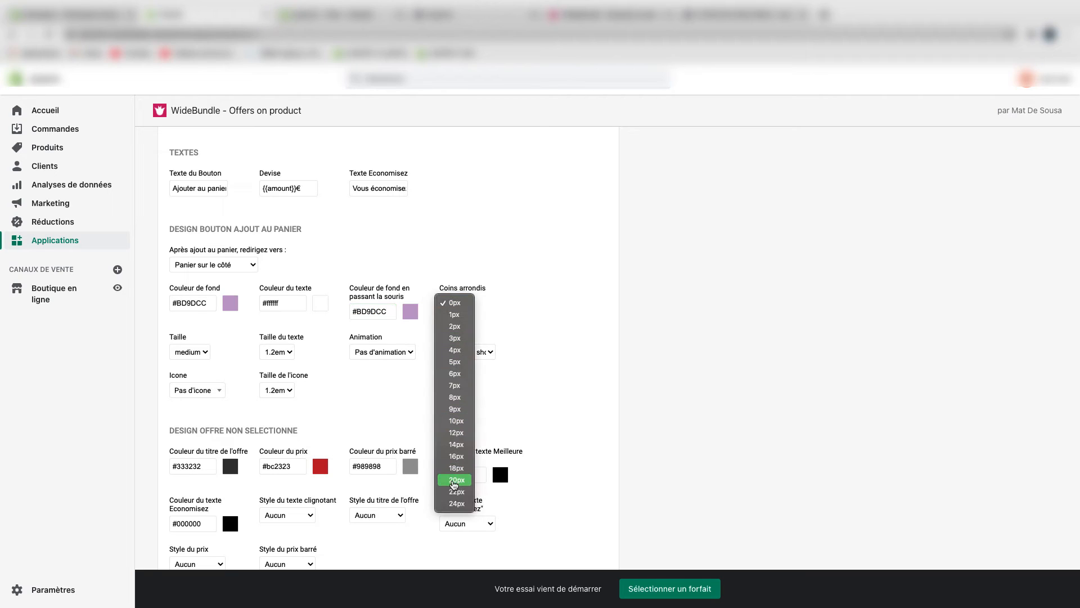
pyautogui.click(459, 31)
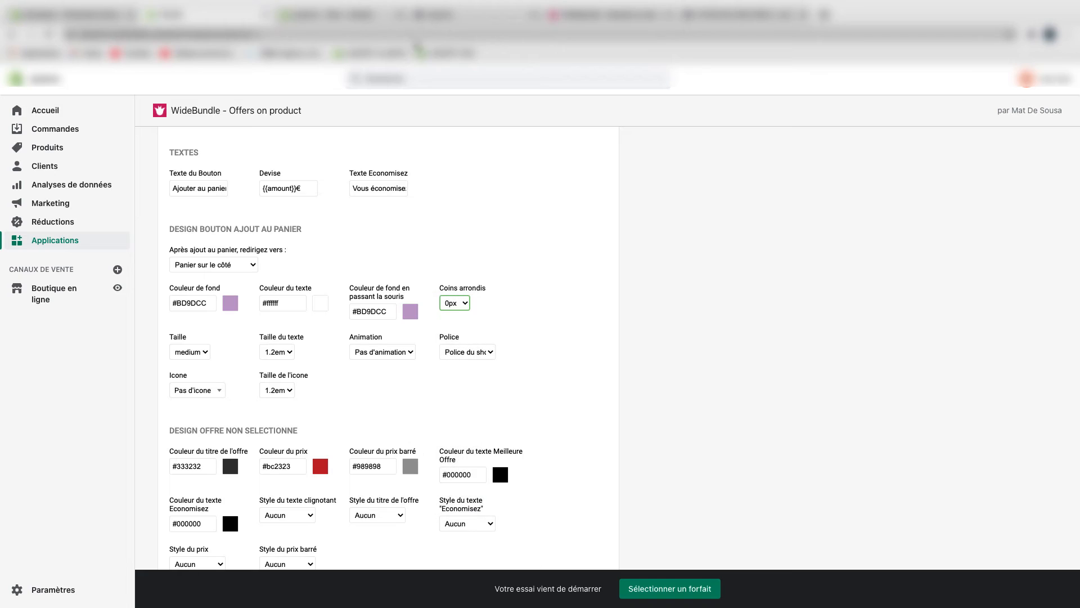
pyautogui.click(448, 23)
pyautogui.scroll(-1, 757, 295)
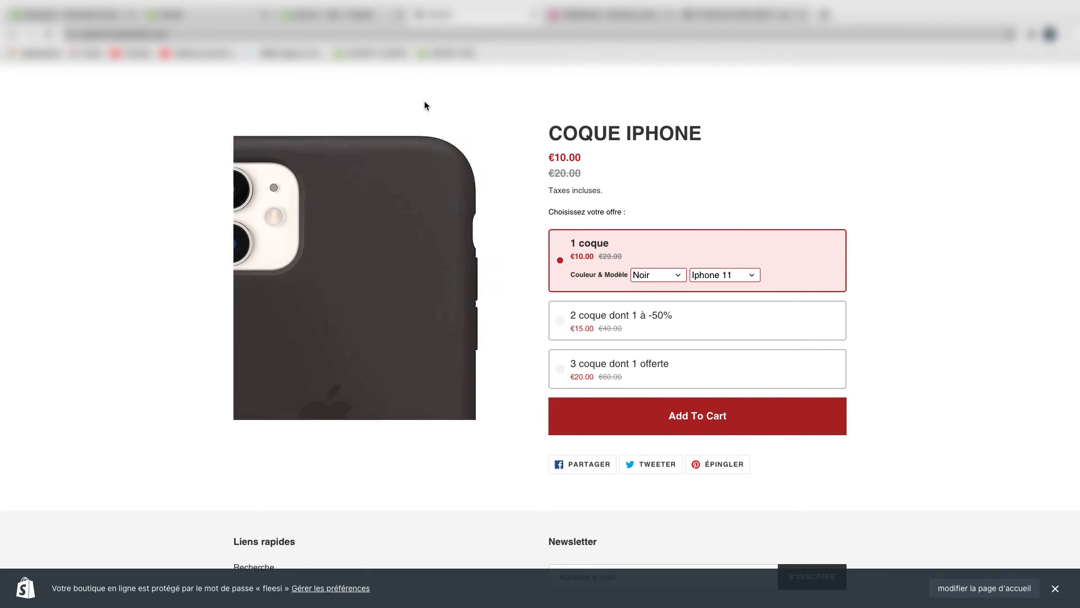
pyautogui.click(213, 23)
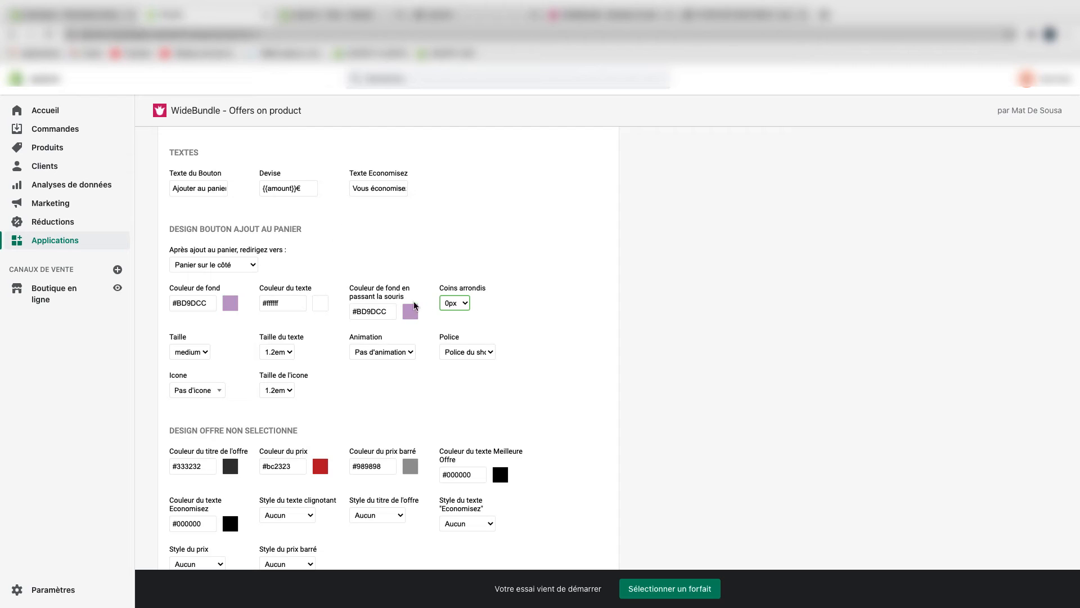
# Set the add-to-cart button's rounded corners to 24px and its size to small
pyautogui.click(457, 304)
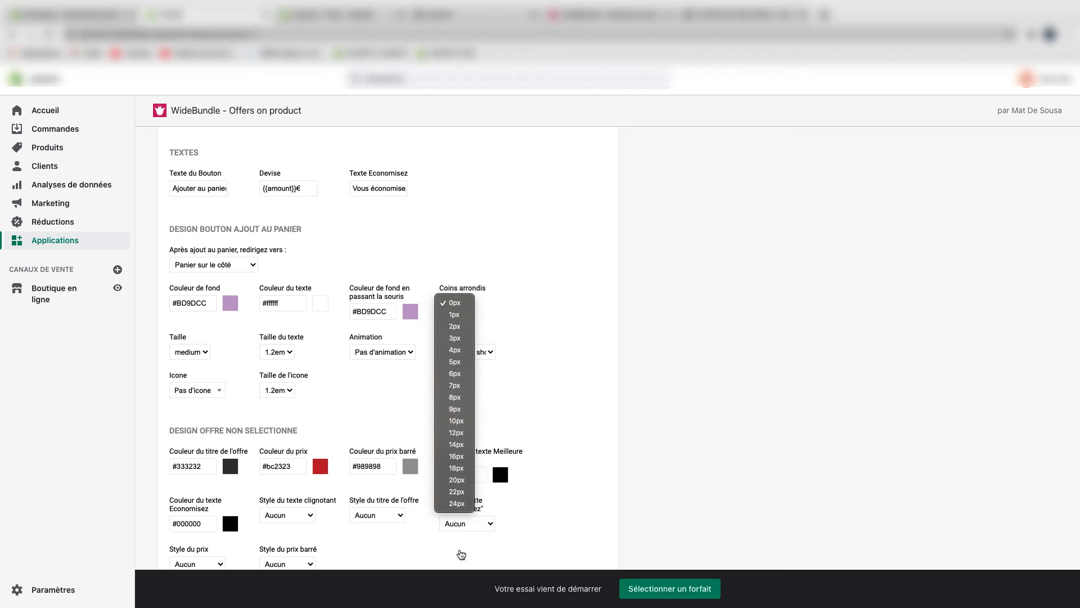
pyautogui.click(380, 446)
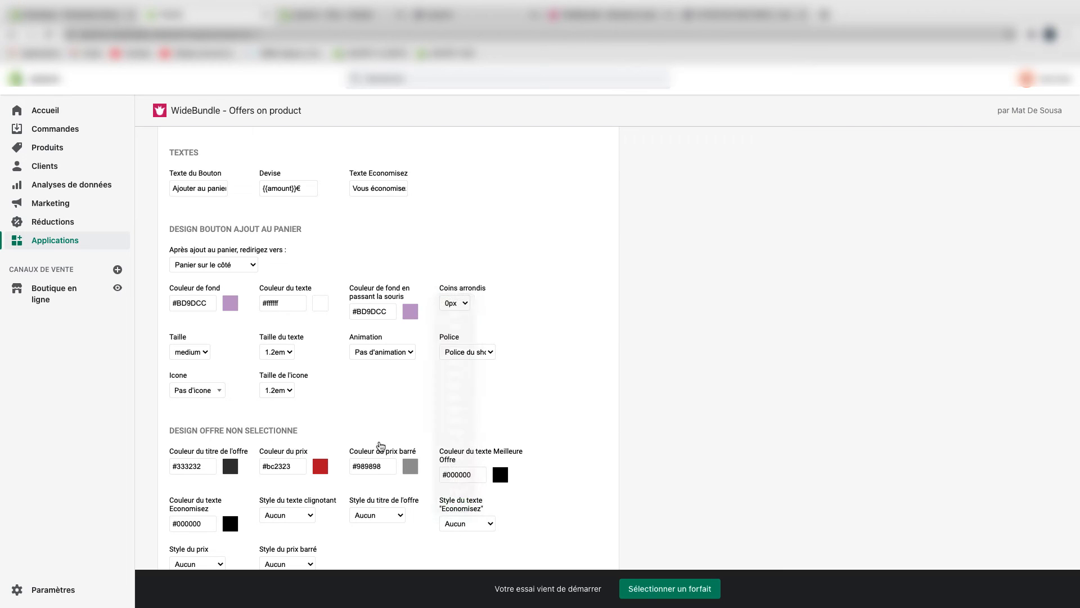
pyautogui.click(204, 352)
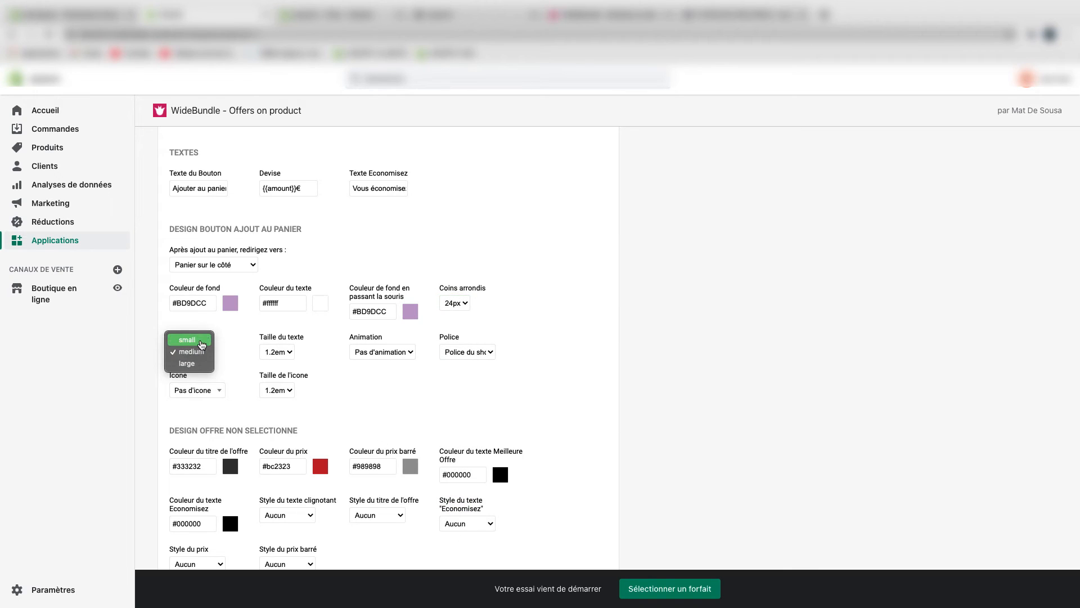
pyautogui.click(202, 344)
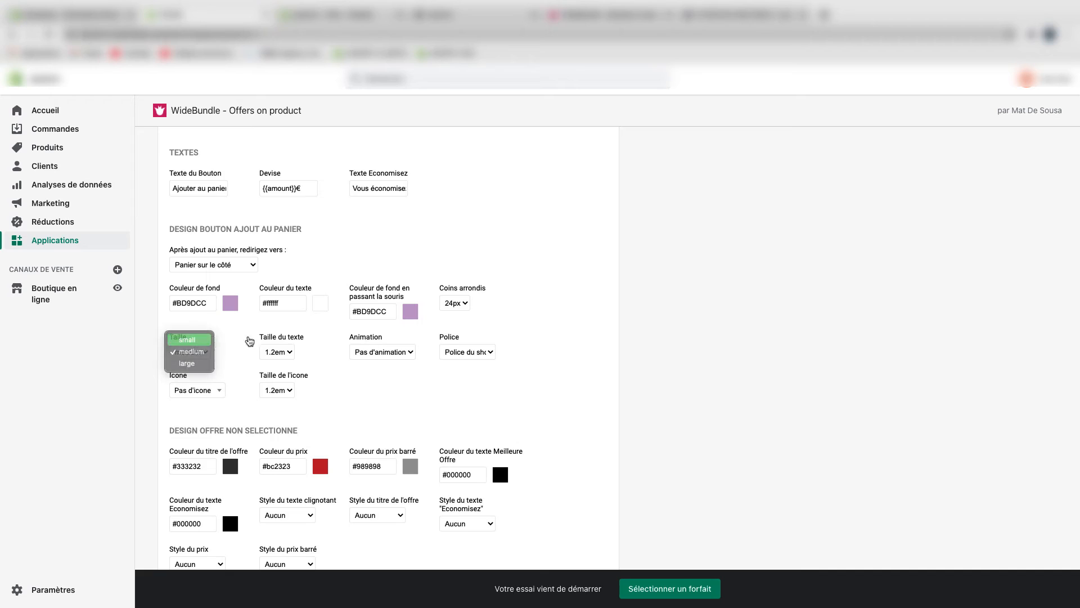
# Set the add-to-cart button's text size to 1em and its animation to Vibrant, keeping the shop font (Police du shop)
pyautogui.click(283, 353)
pyautogui.click(278, 328)
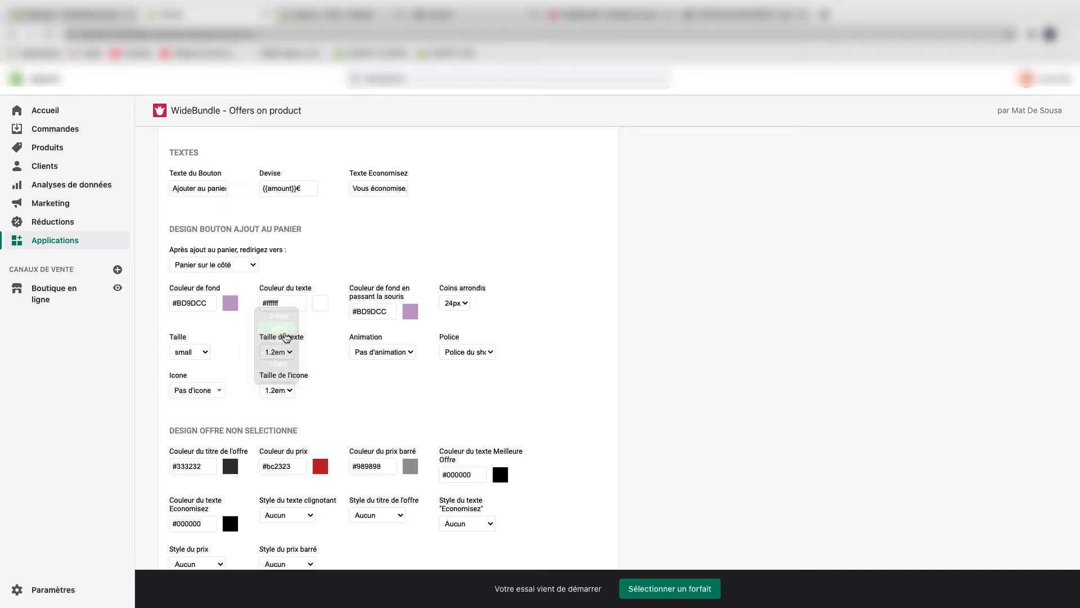
pyautogui.click(406, 359)
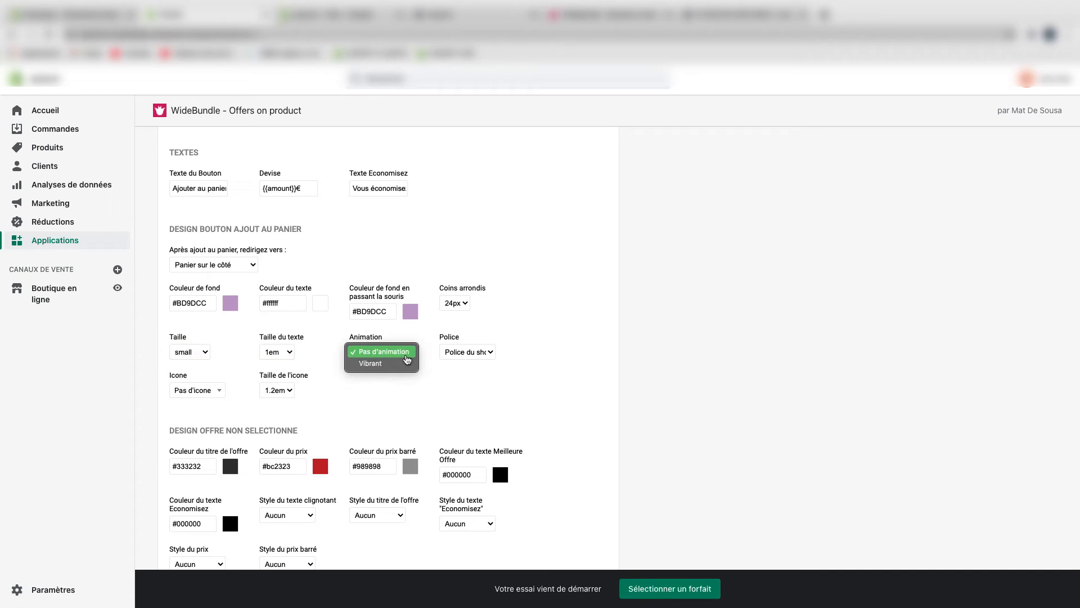
pyautogui.click(399, 363)
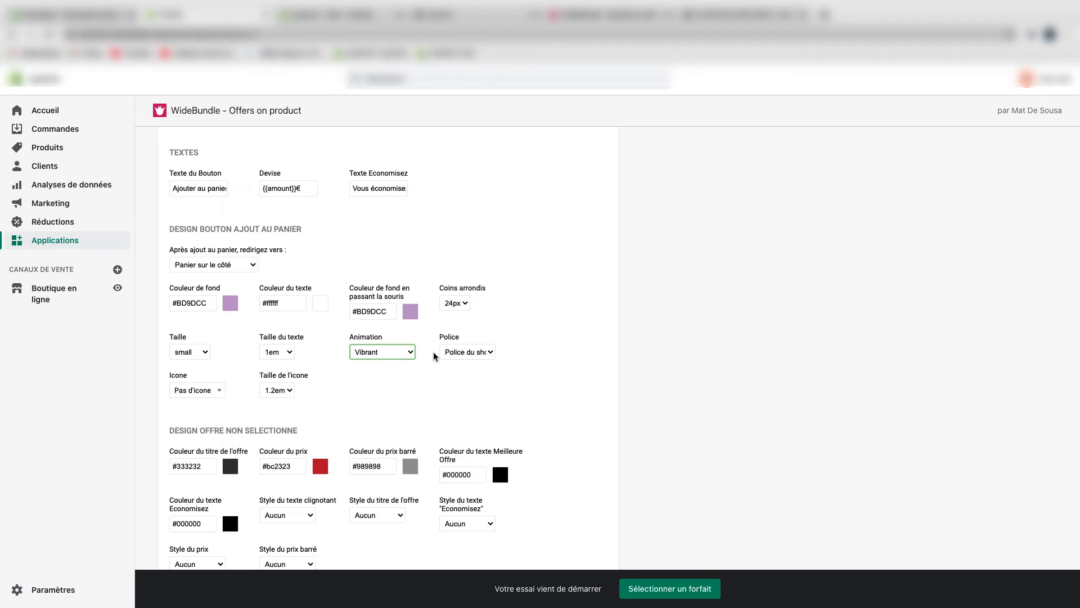
pyautogui.click(482, 353)
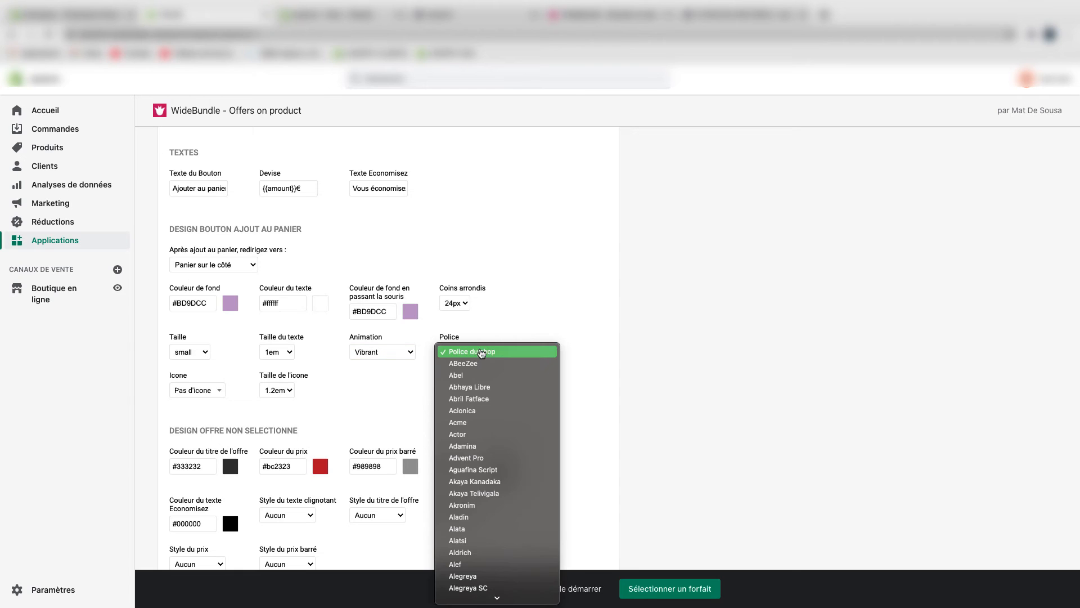
pyautogui.click(510, 353)
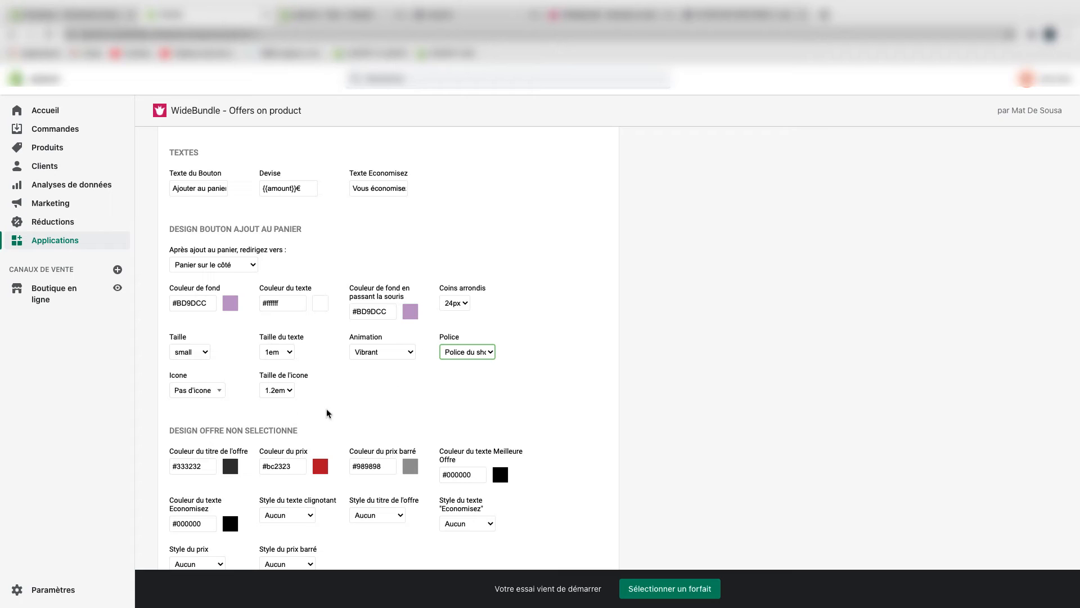
# Set the add-to-cart button's icon to Sac and save the WideBundle settings
pyautogui.click(220, 390)
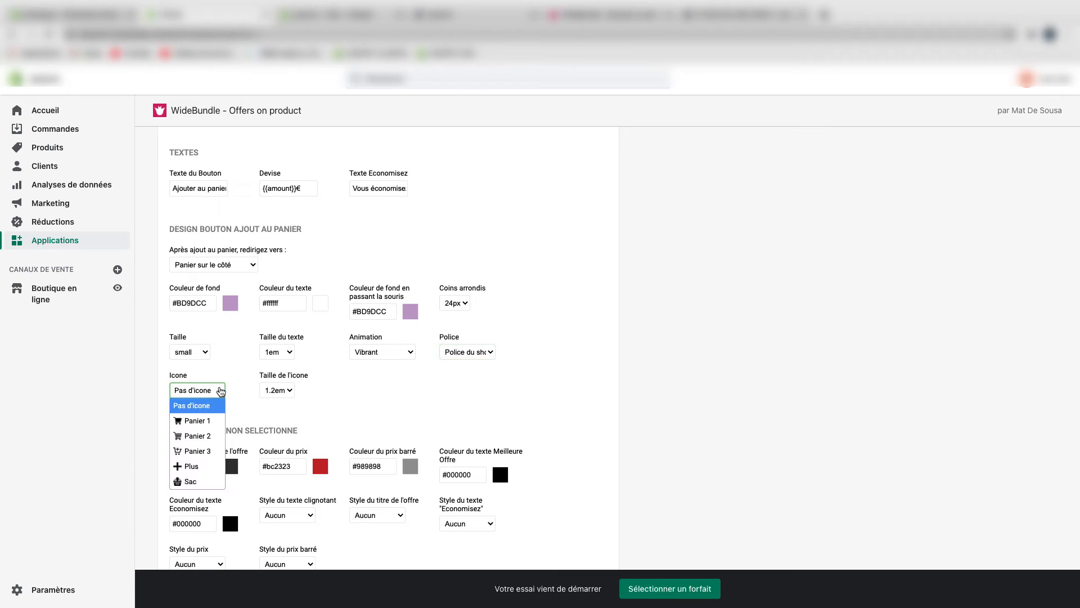
pyautogui.scroll(-2, 203, 433)
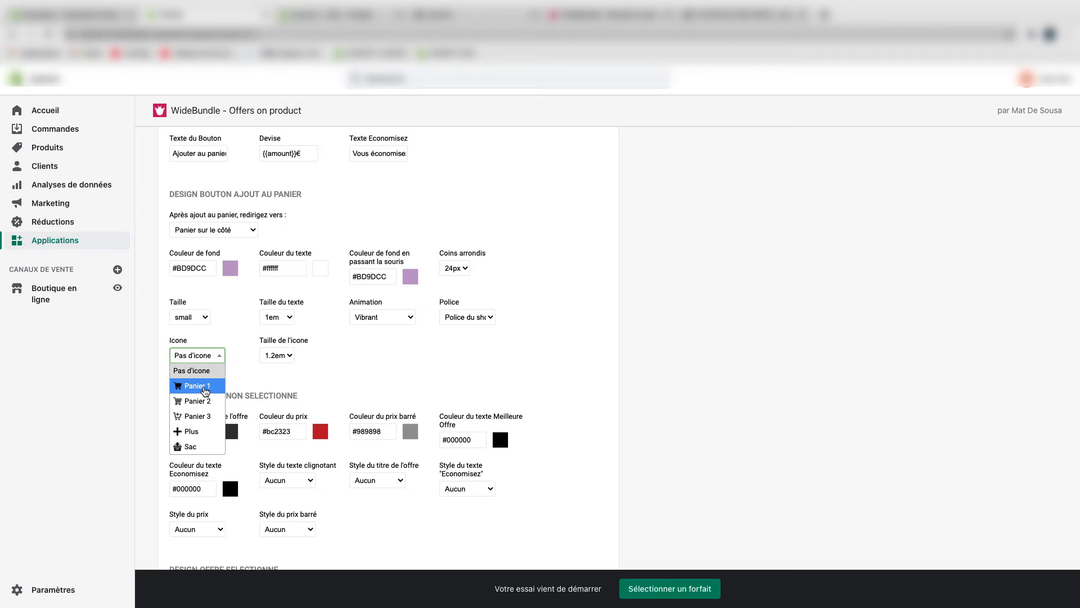
pyautogui.click(206, 448)
pyautogui.scroll(-5, 396, 360)
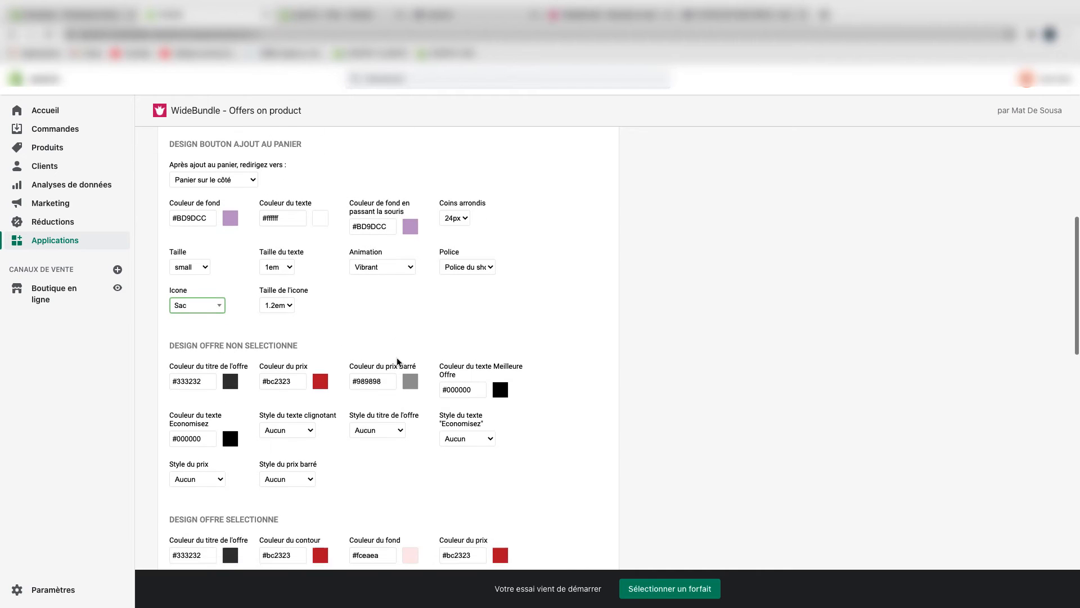
pyautogui.scroll(-20, 404, 374)
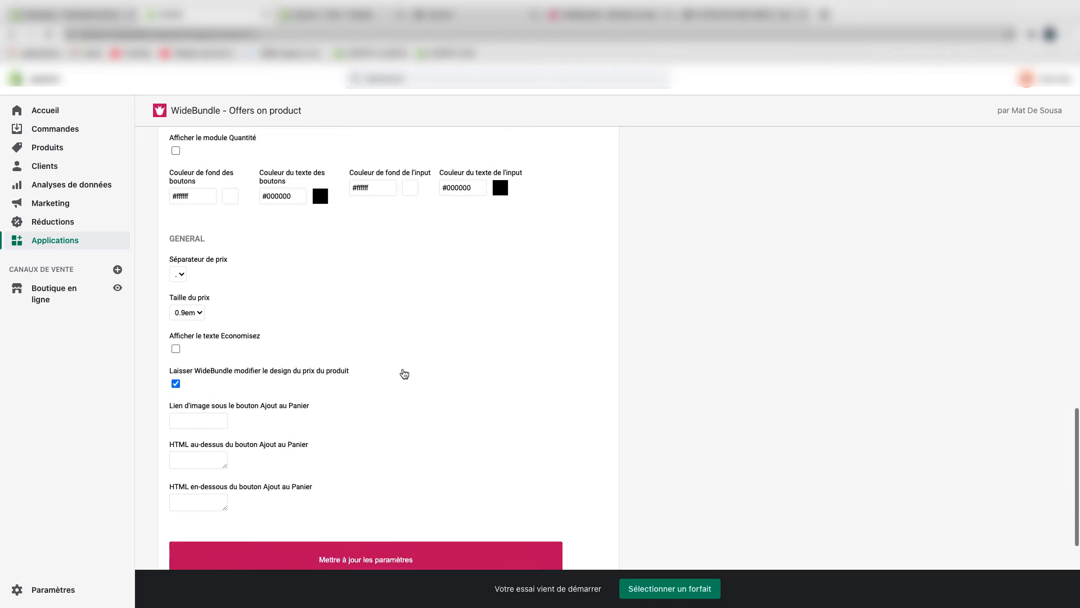
pyautogui.click(422, 491)
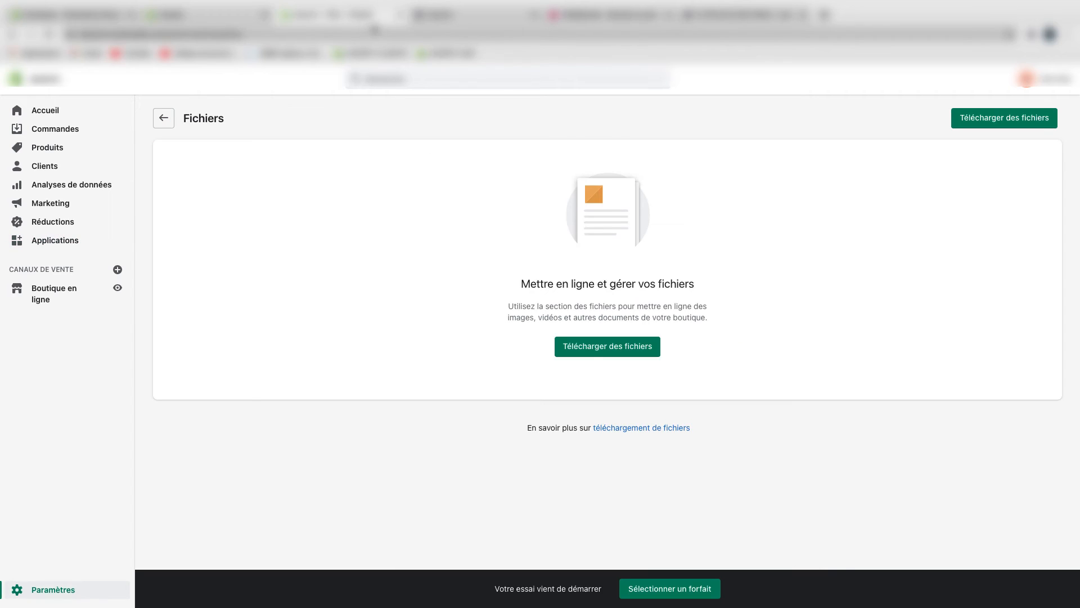
# Reload the storefront and compare the one-, two- and three-case offers when selected and unselected
pyautogui.hotkey('ctrl', 'Tab')
pyautogui.click(451, 33)
pyautogui.press('Return')
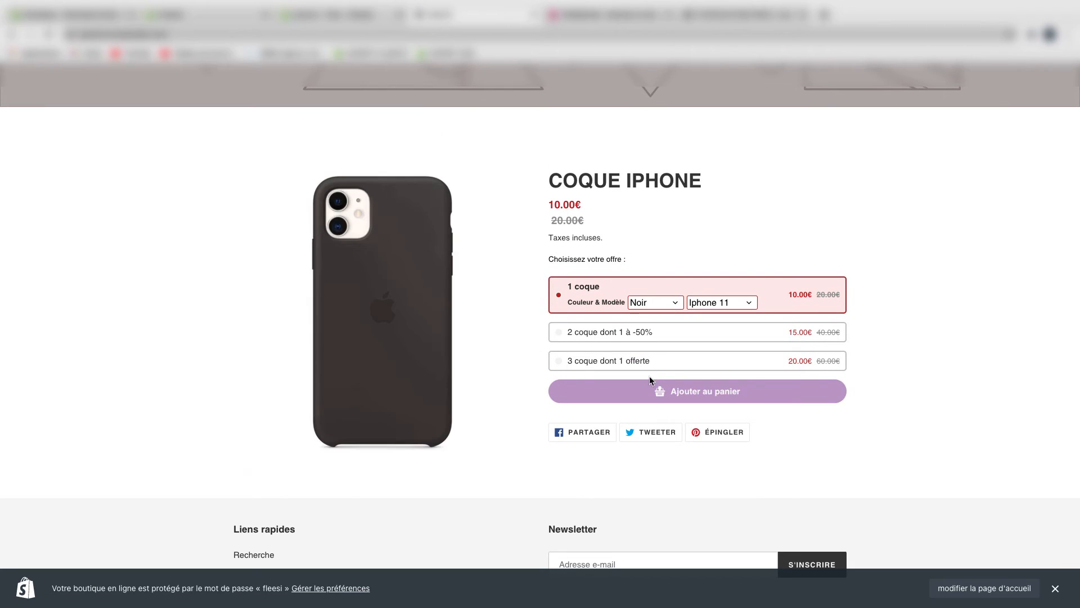
pyautogui.click(822, 331)
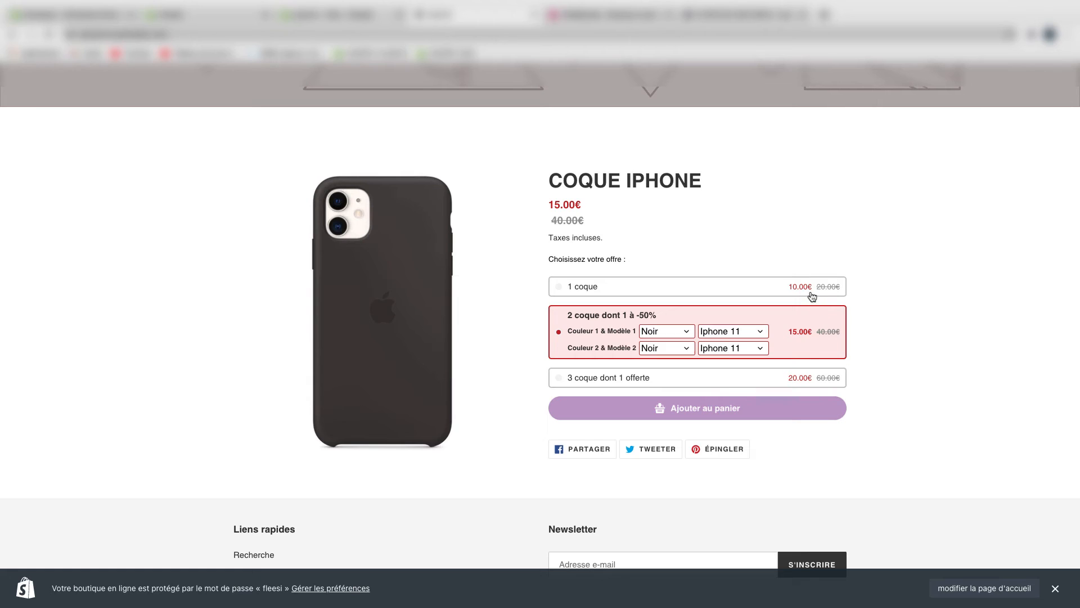
pyautogui.click(812, 293)
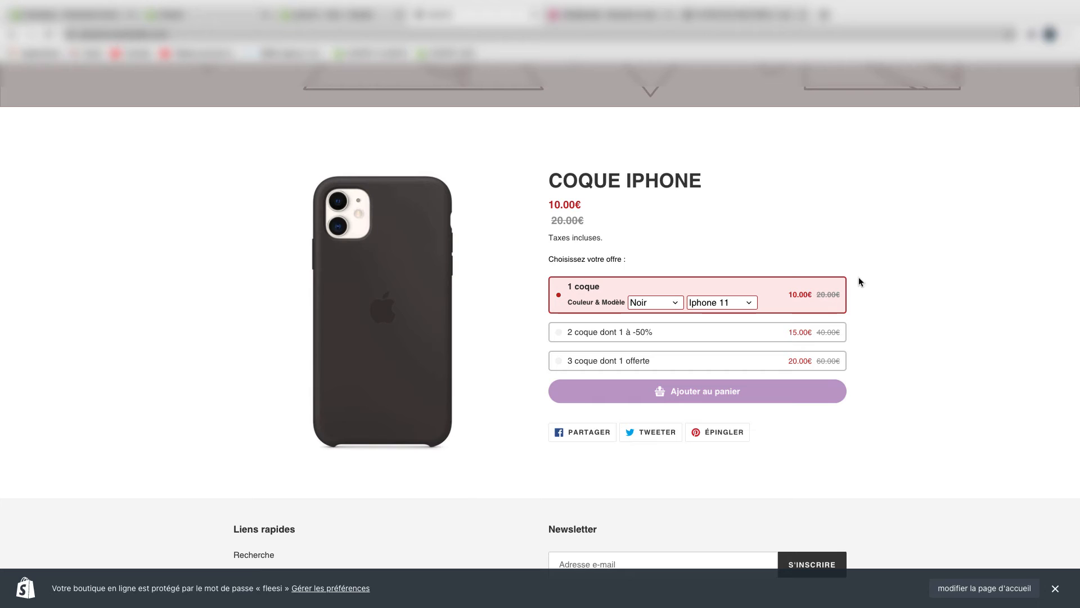
pyautogui.click(572, 331)
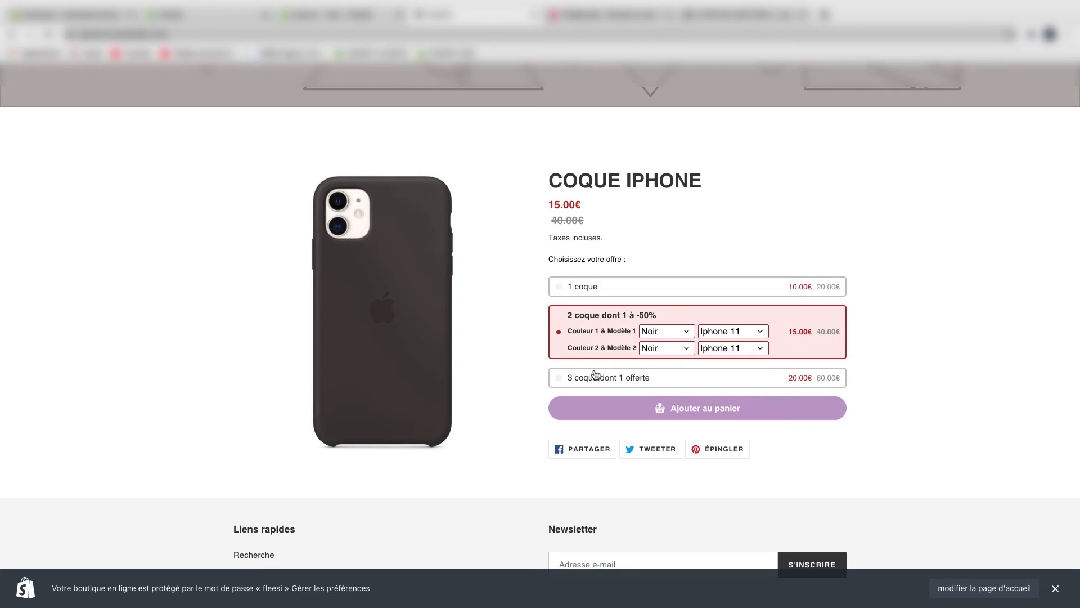
pyautogui.click(595, 376)
pyautogui.click(614, 286)
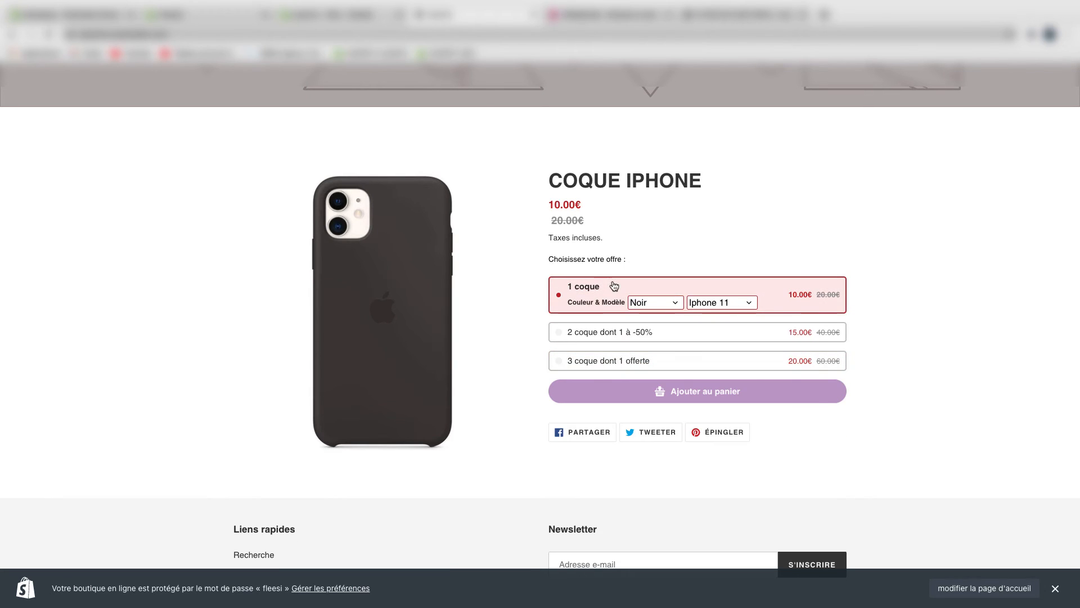
pyautogui.click(600, 331)
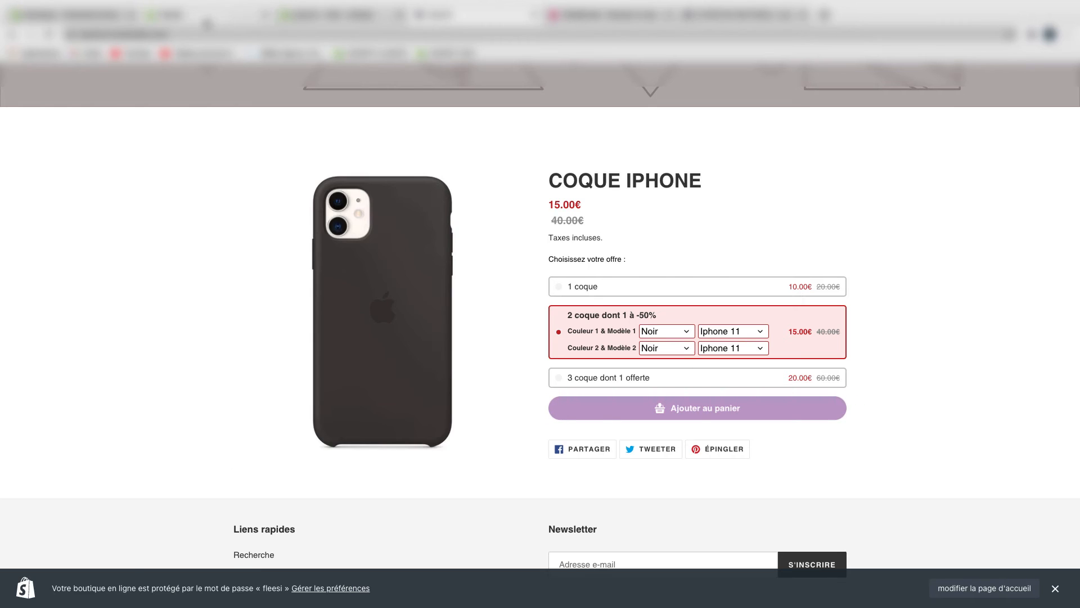
# Return to the WideBundle settings and set the price colour of unselected offers to #BD9DCC
pyautogui.click(204, 20)
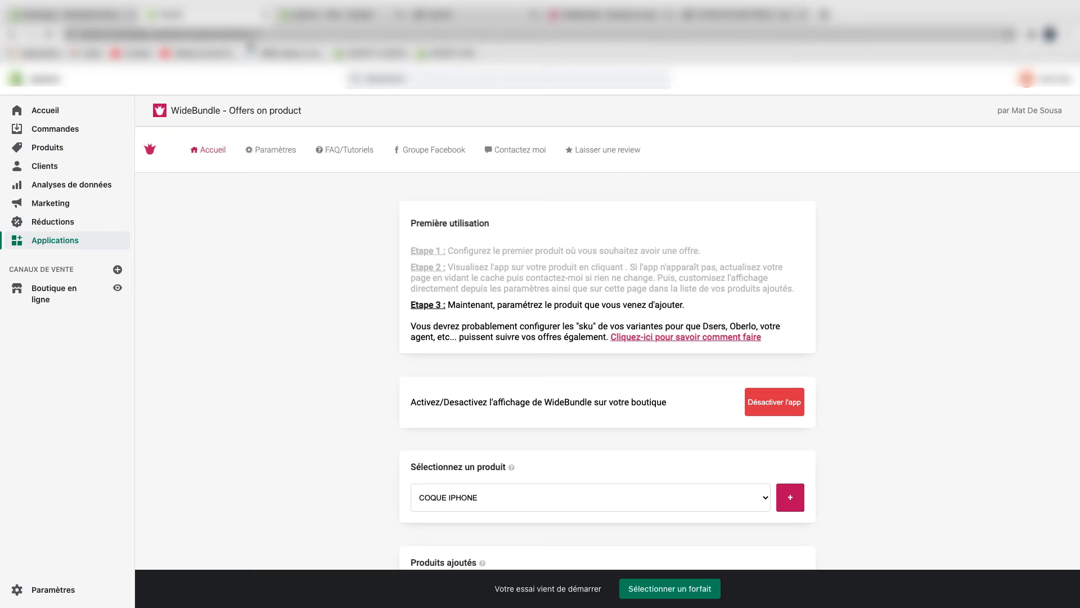
pyautogui.click(297, 149)
pyautogui.scroll(-5, 562, 270)
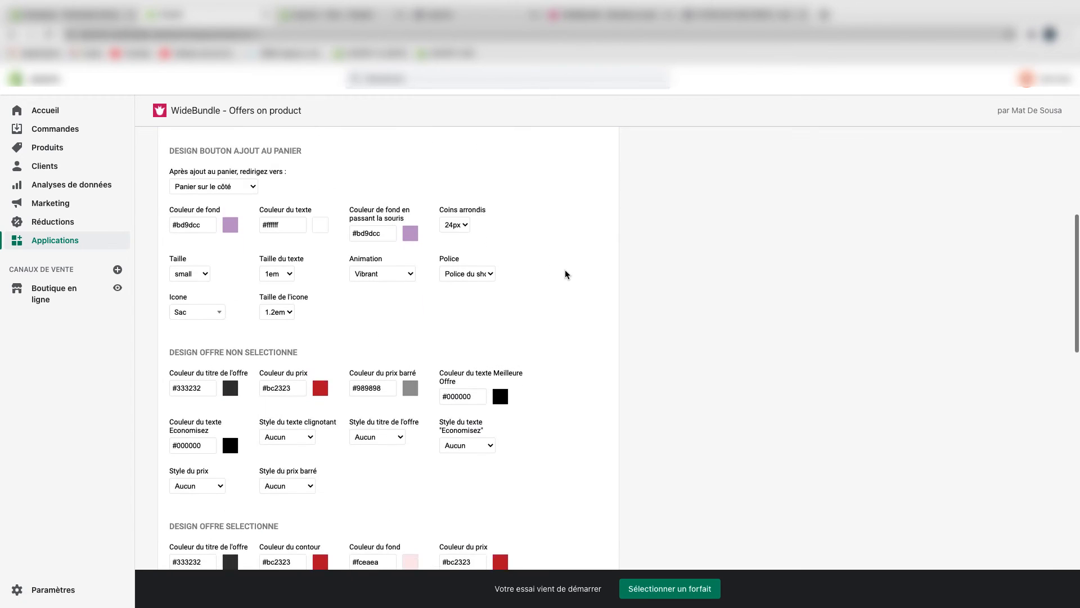
pyautogui.scroll(-1, 565, 274)
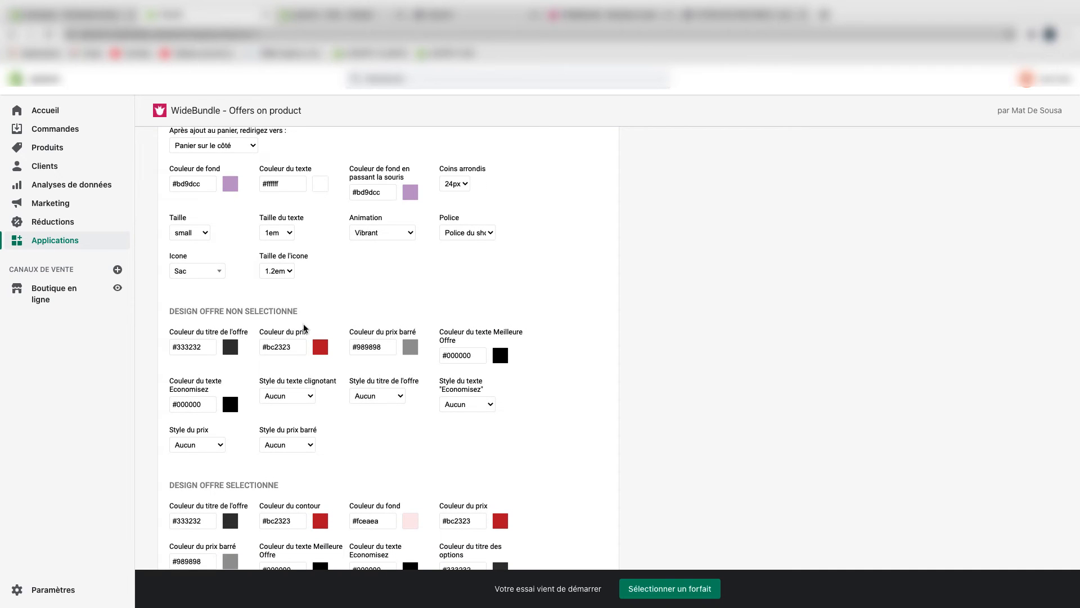
pyautogui.click(320, 349)
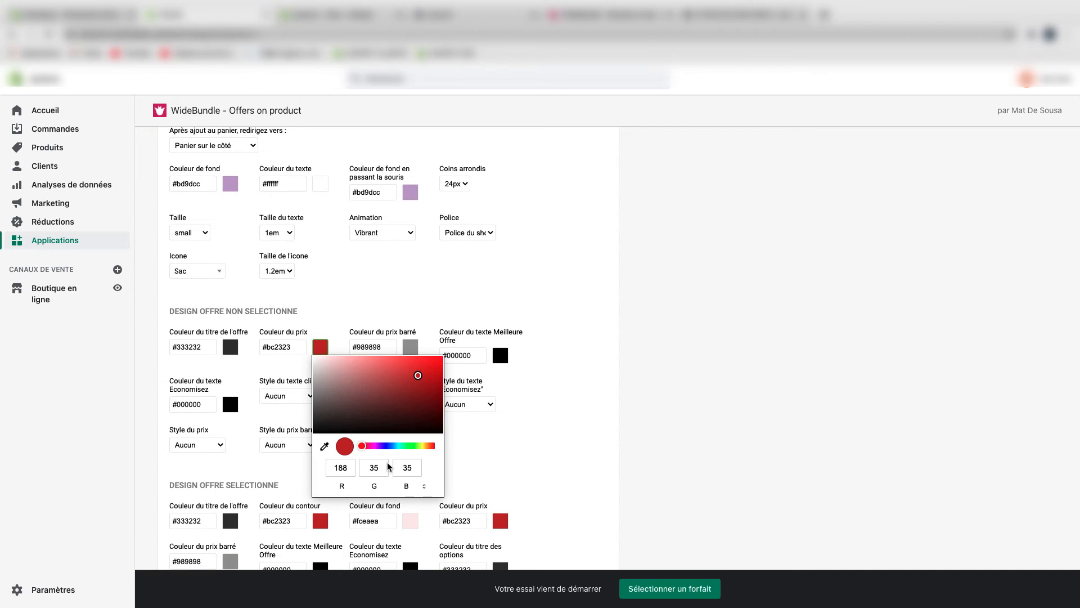
pyautogui.click(292, 345)
pyautogui.doubleClick(291, 344)
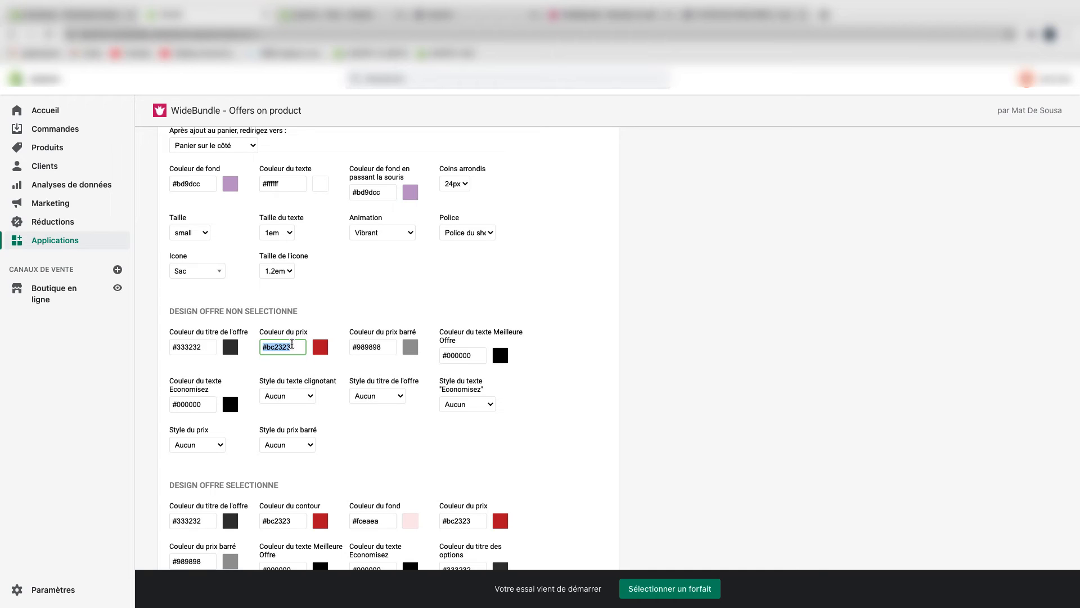
pyautogui.write('#BD9DCC')
# Copy the selected offer's outline colour bc2323 into the struck-through price colour of unselected offers
pyautogui.doubleClick(285, 520)
pyautogui.hotkey('ctrl', 'c')
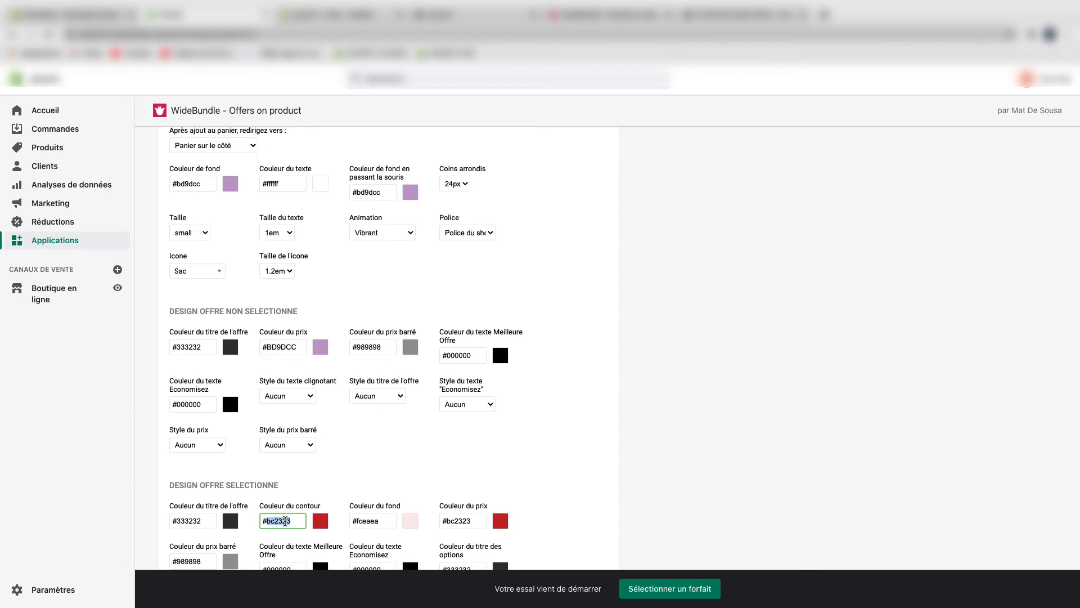
pyautogui.doubleClick(368, 347)
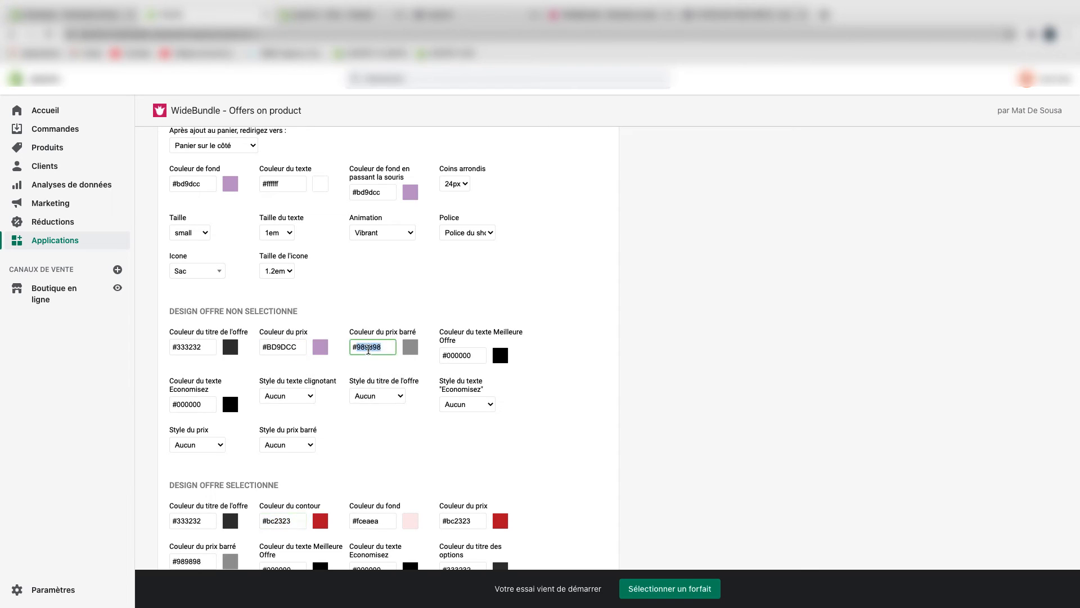
pyautogui.hotkey('ctrl', 'v')
pyautogui.click(614, 426)
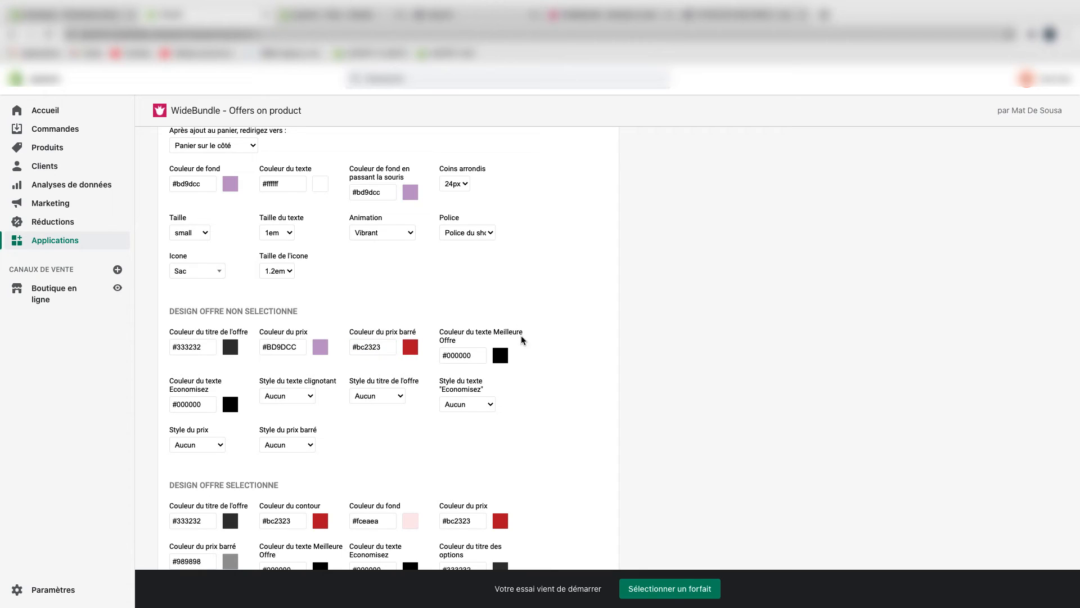
# Set the struck-through price style of unselected offers to Italique and save the settings
pyautogui.scroll(-1, 505, 357)
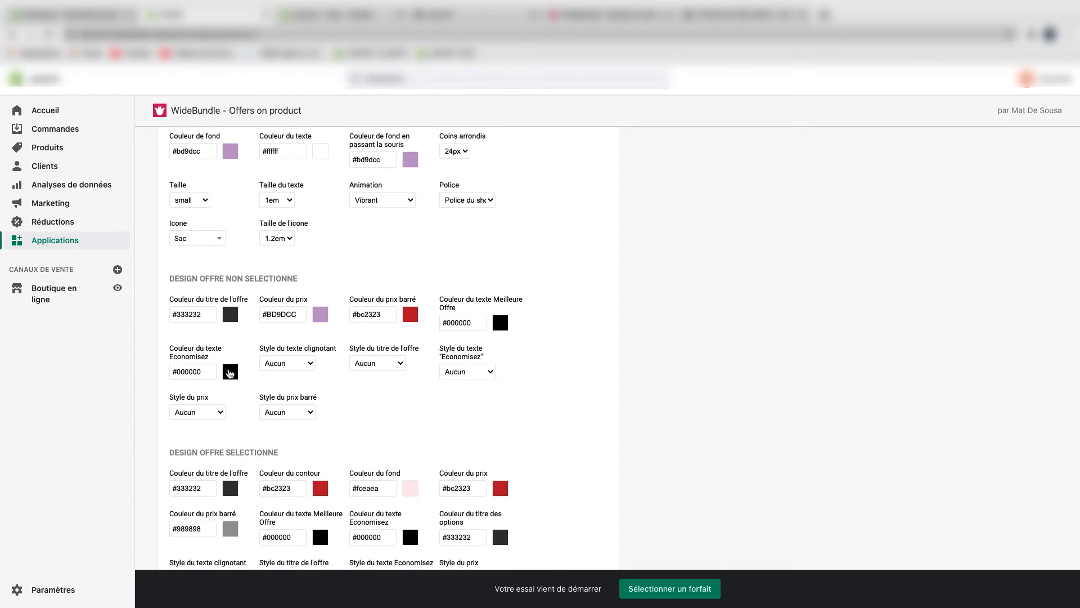
pyautogui.scroll(-1, 230, 371)
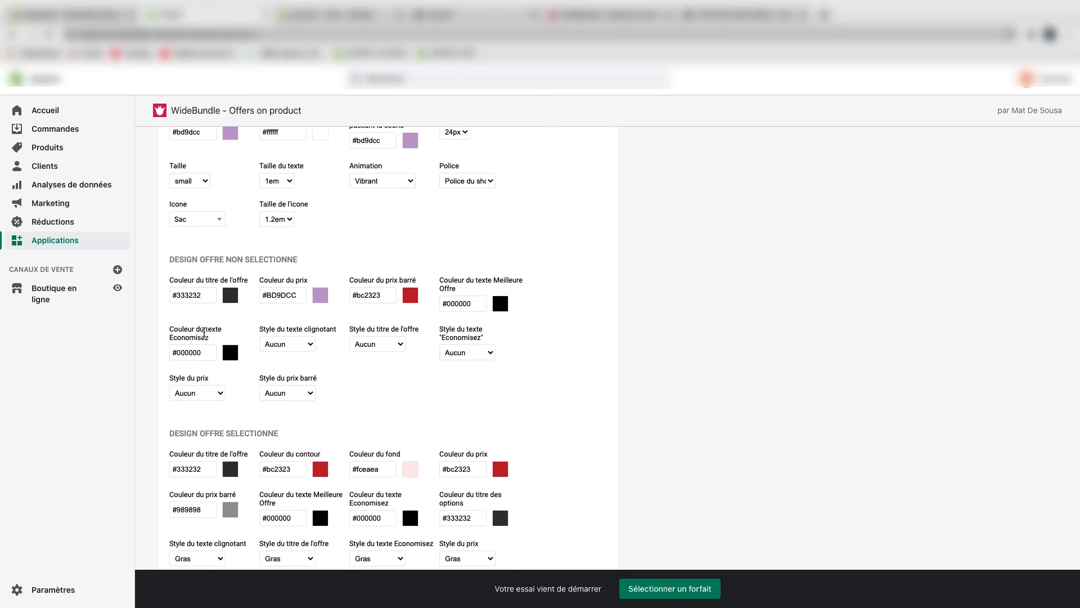
pyautogui.click(203, 392)
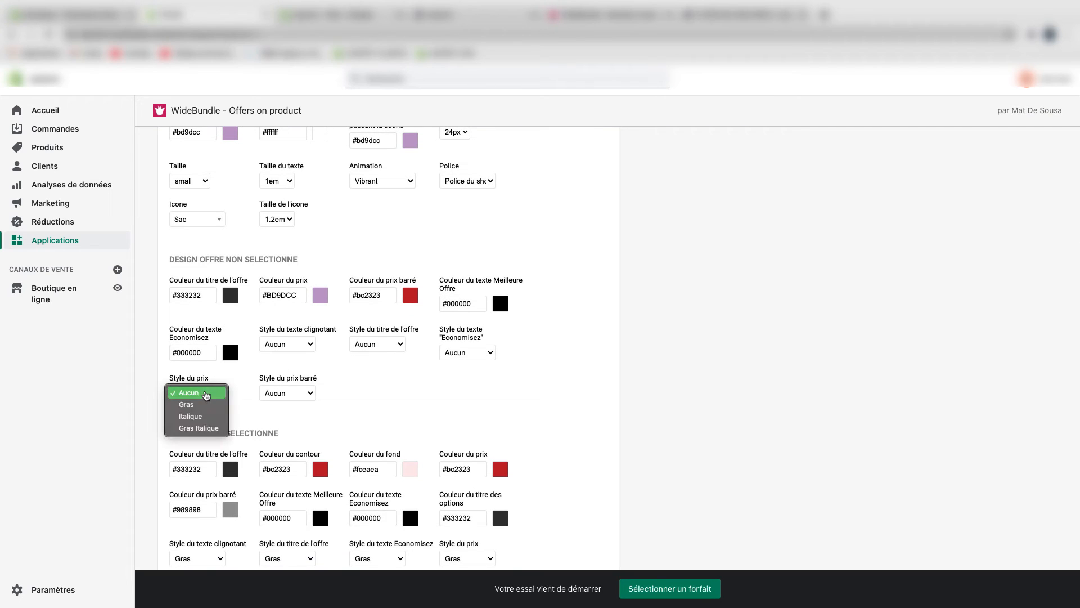
pyautogui.click(307, 398)
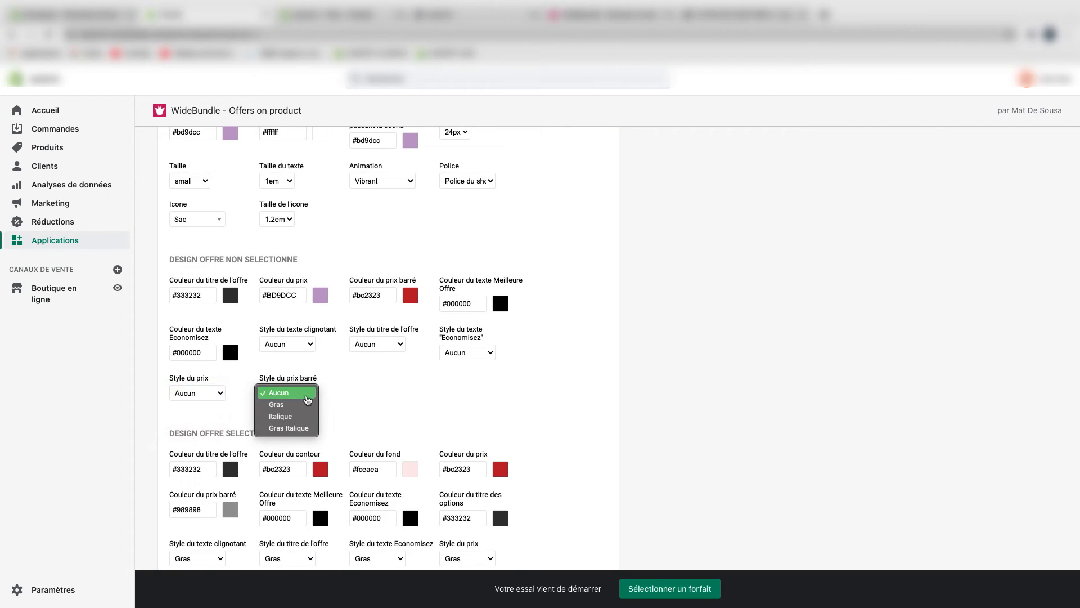
pyautogui.click(298, 416)
pyautogui.scroll(-5, 503, 371)
pyautogui.scroll(-10, 504, 374)
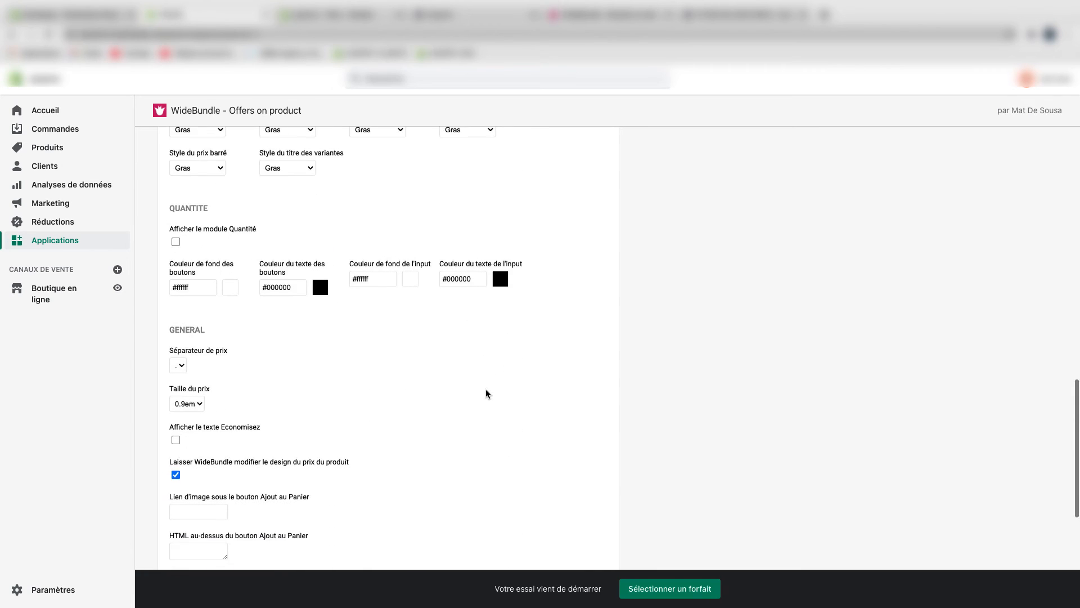
pyautogui.click(471, 498)
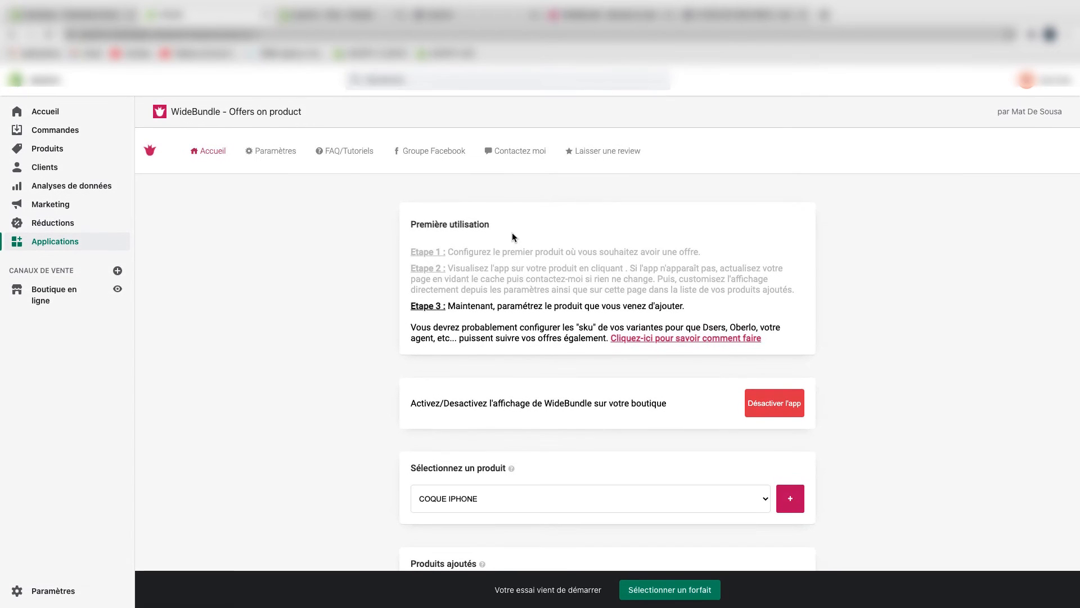
# Review the saved WideBundle settings, and reload the storefront to check the price colours and style of the offers
pyautogui.click(270, 150)
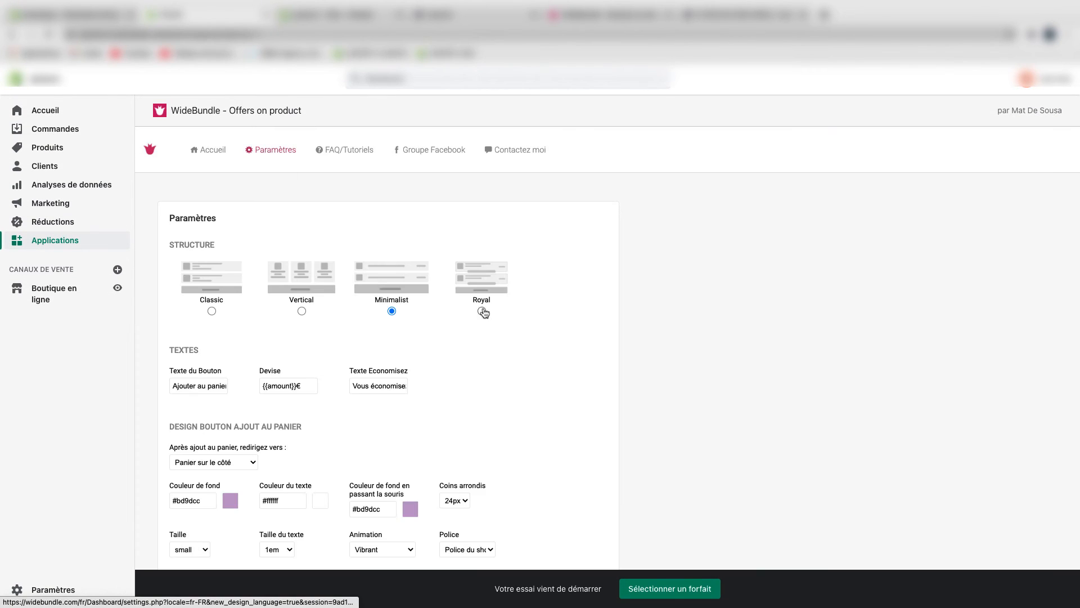
pyautogui.scroll(-4, 520, 312)
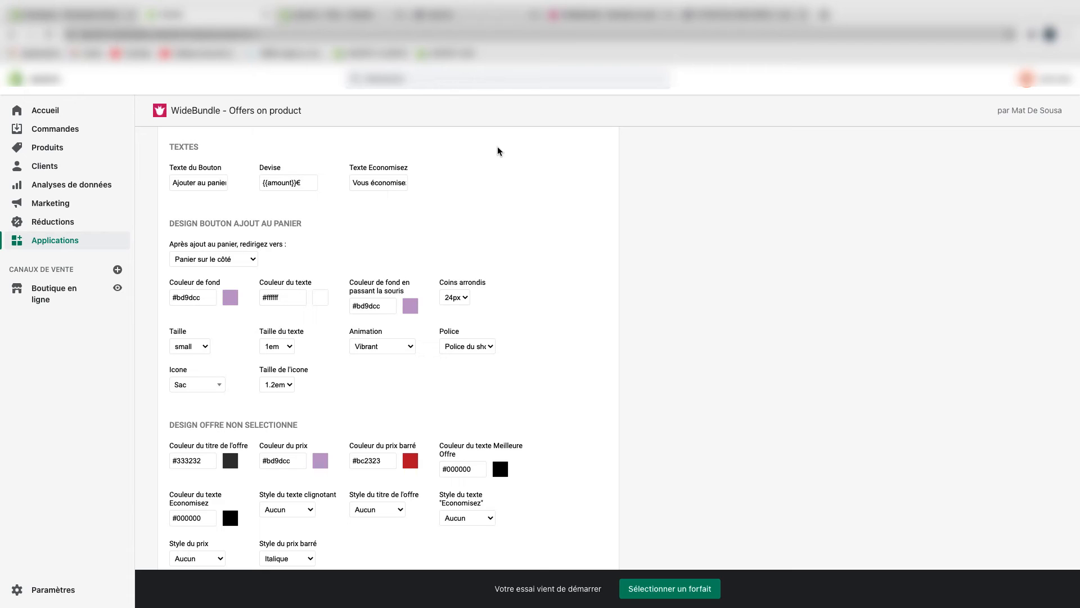
pyautogui.click(336, 15)
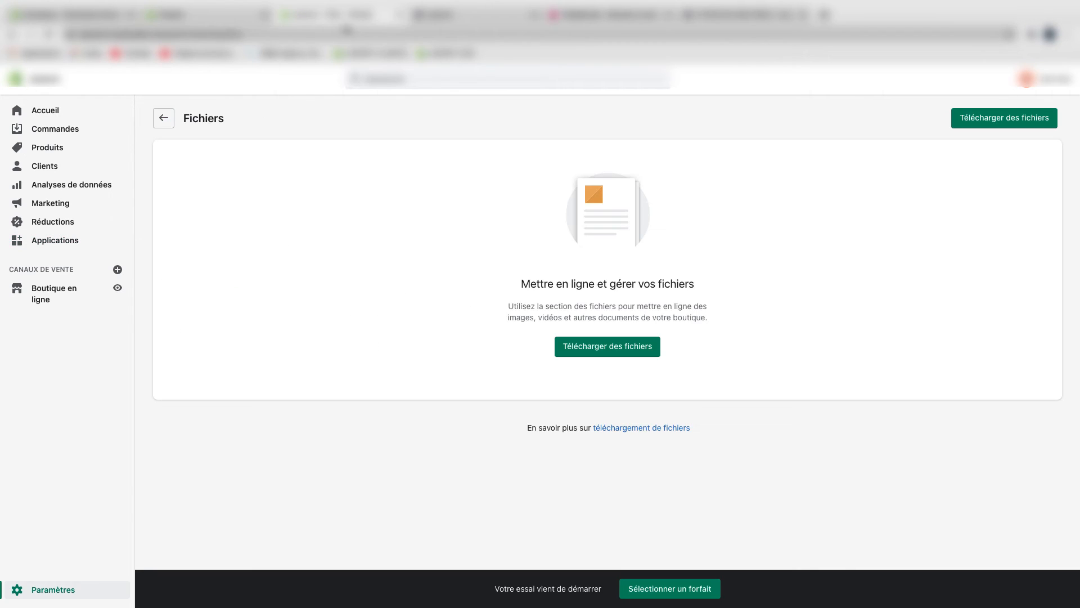
pyautogui.click(445, 16)
pyautogui.click(447, 32)
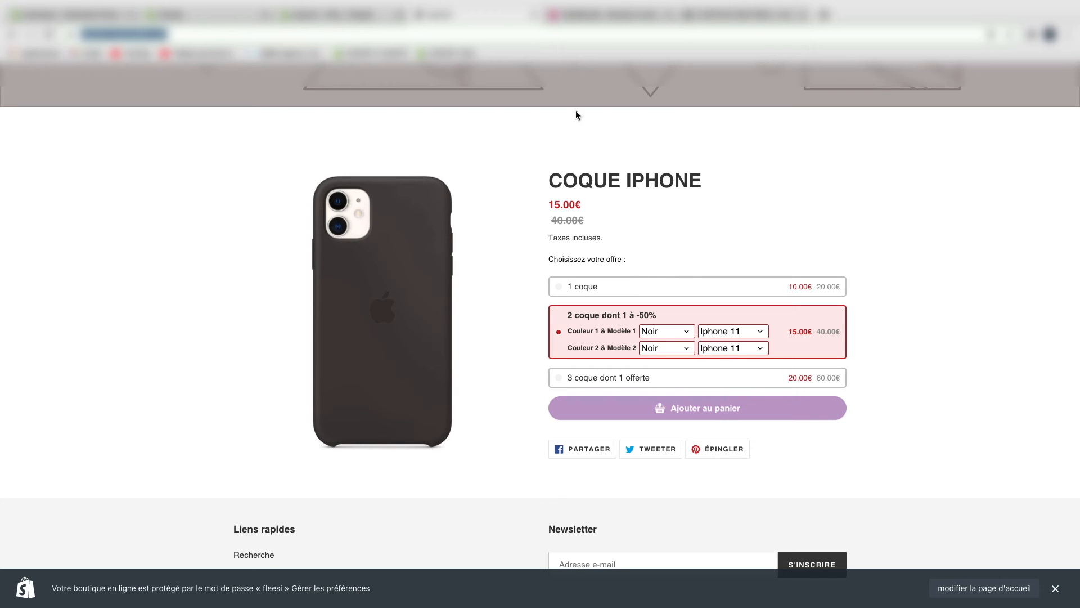
pyautogui.press('Return')
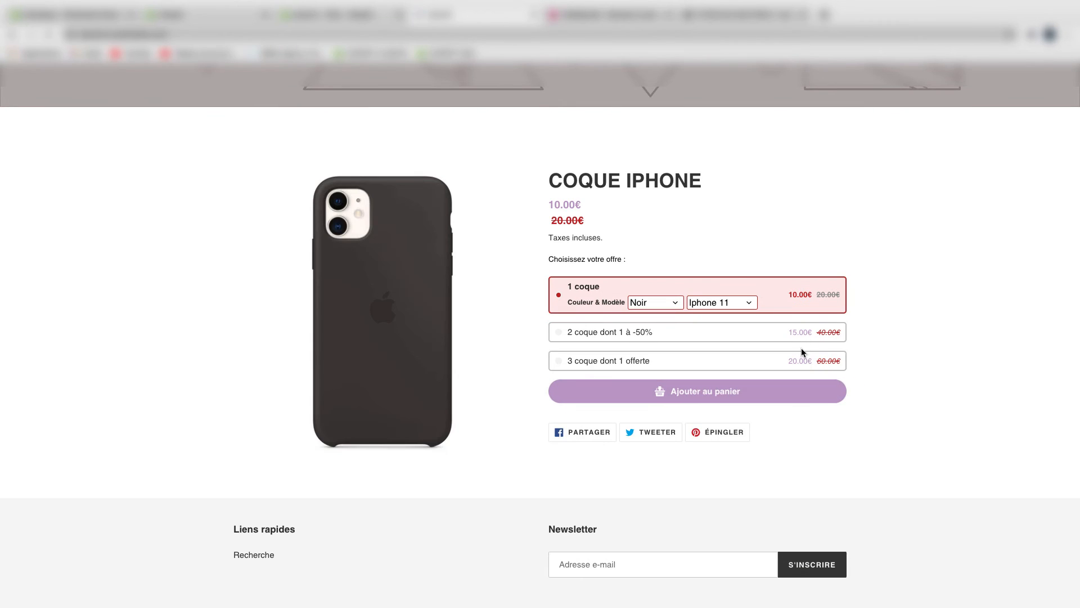
# Switch to the two-case offer and back to the one-case offer on the storefront to check the price colours
pyautogui.click(794, 338)
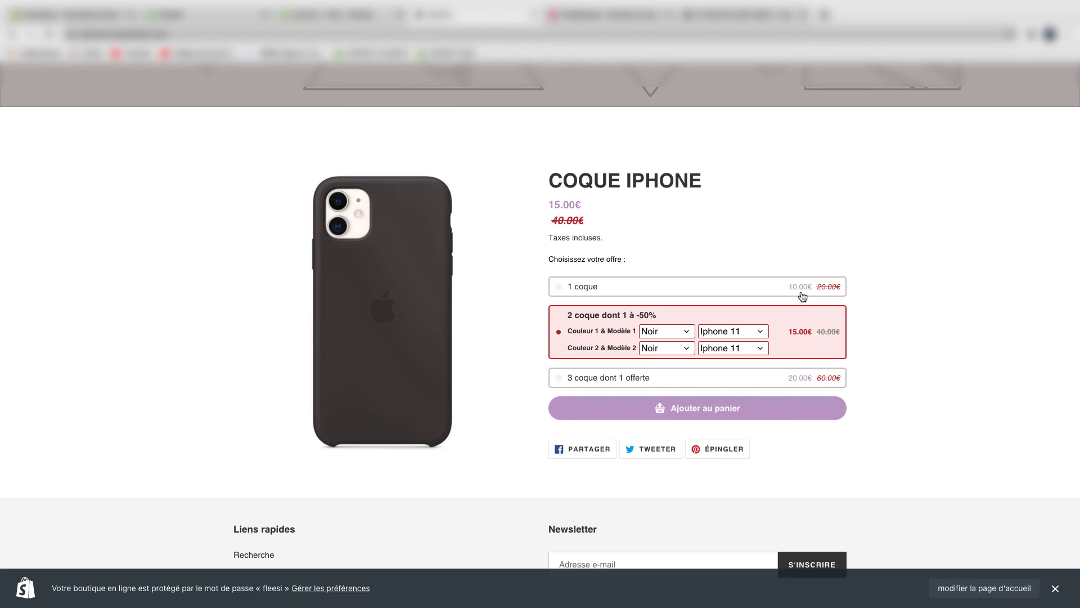
pyautogui.moveTo(784, 288); pyautogui.dragTo(843, 290)
pyautogui.click(844, 288)
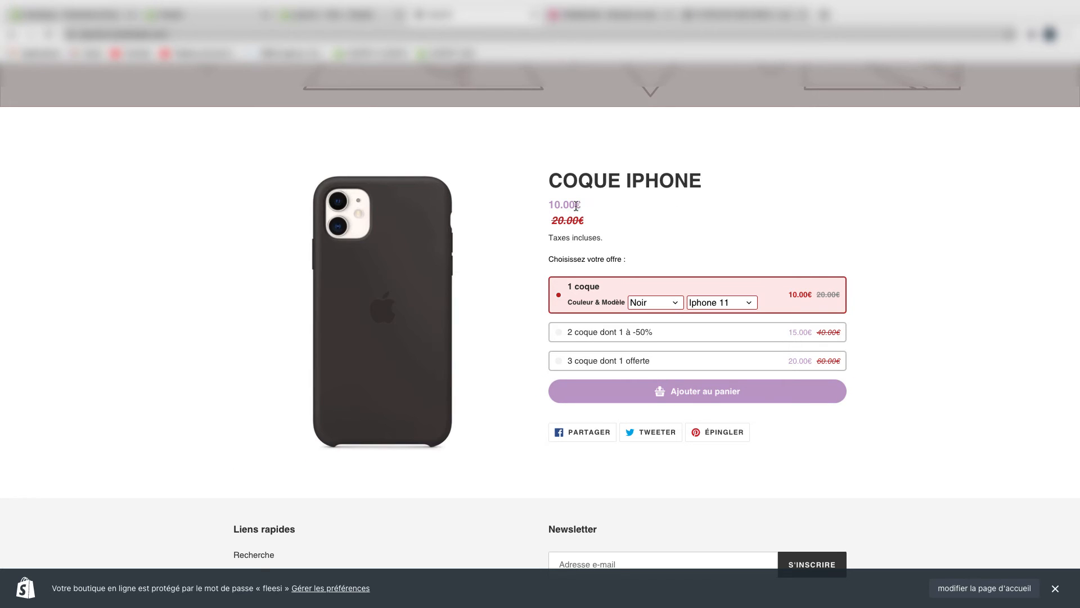
pyautogui.moveTo(583, 205); pyautogui.dragTo(545, 204)
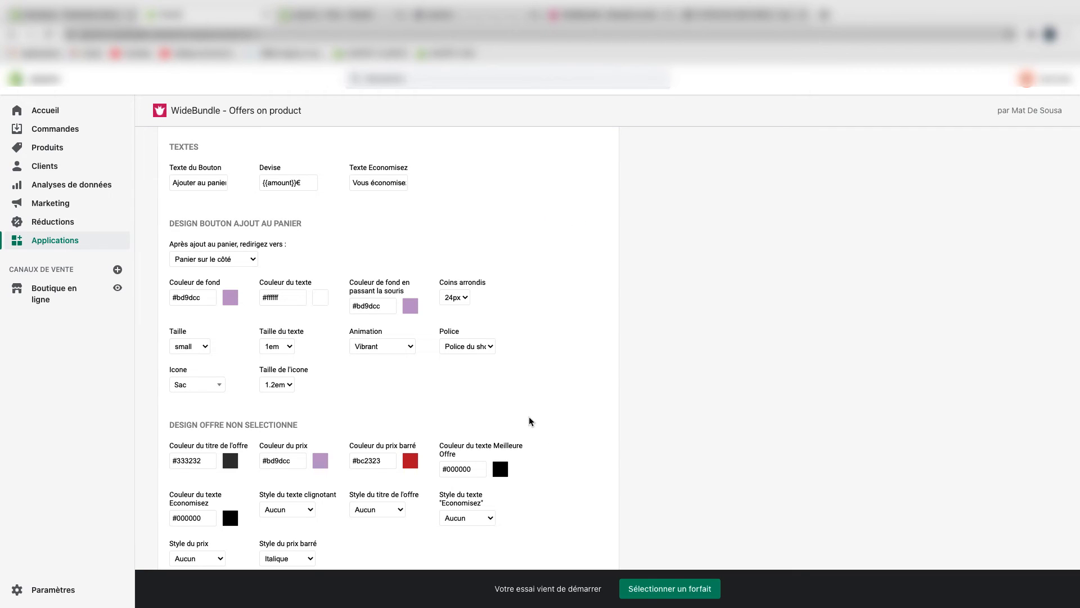
# In the WideBundle settings, copy the unselected offers' price colour #bd9dcc into the selected offer's outline colour
pyautogui.scroll(-5, 521, 404)
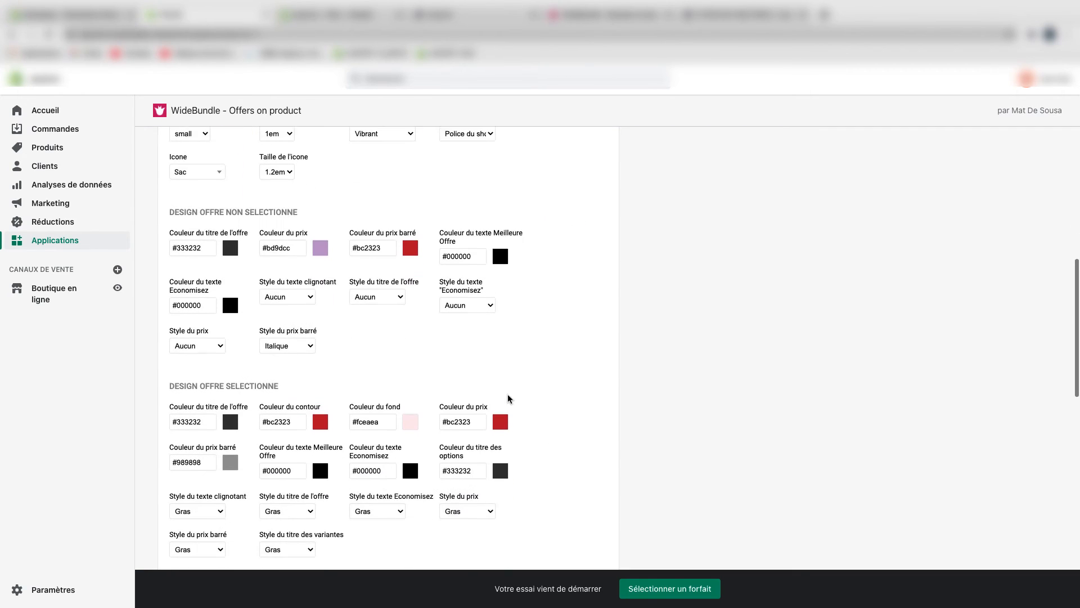
pyautogui.scroll(-2, 508, 399)
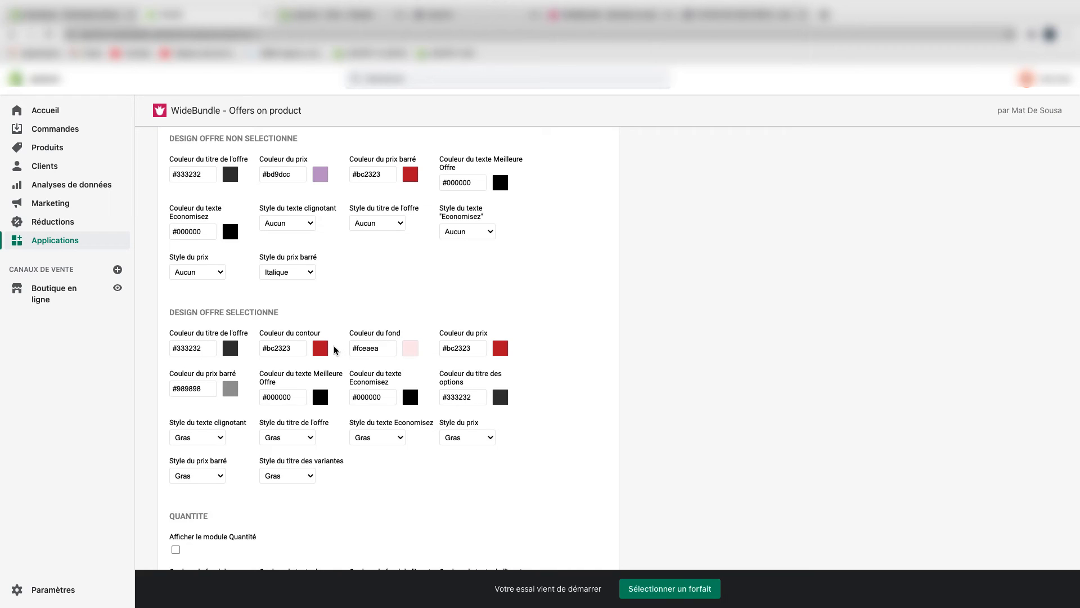
pyautogui.doubleClick(290, 348)
pyautogui.doubleClick(277, 173)
pyautogui.press('super+c')
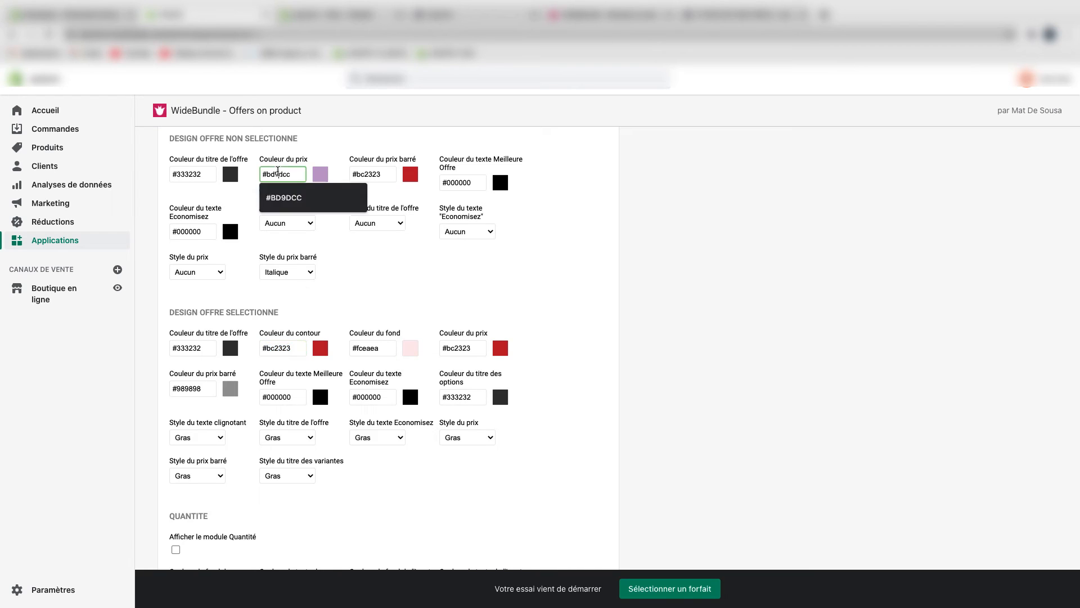
pyautogui.doubleClick(285, 348)
pyautogui.press('super+v')
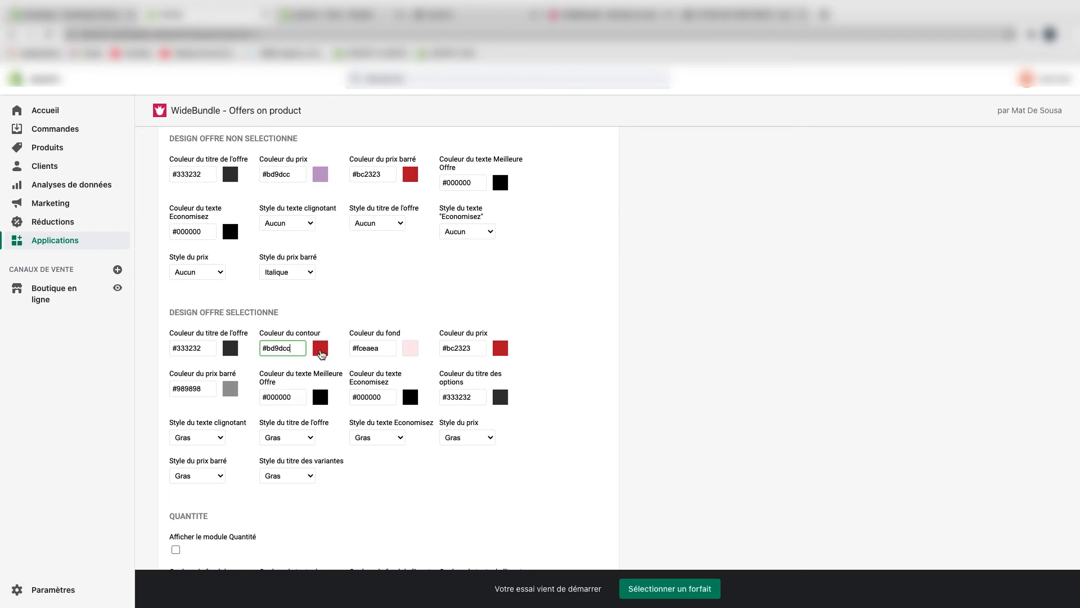
# Set the selected offer's background to #bd9dcc and lighten it to #cdb5d9
pyautogui.doubleClick(378, 349)
pyautogui.press('super+v')
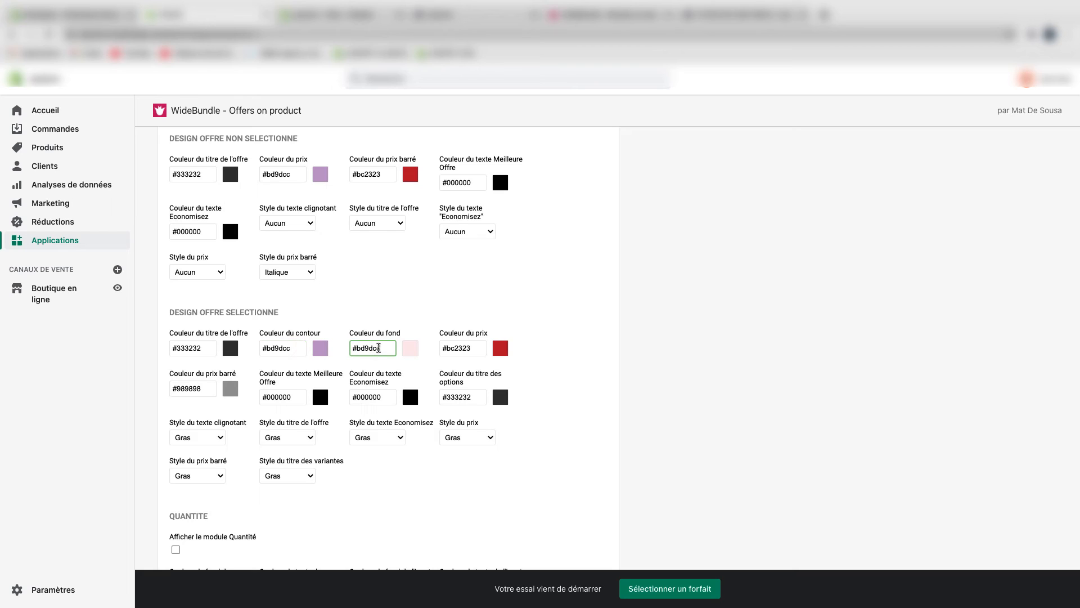
pyautogui.click(408, 352)
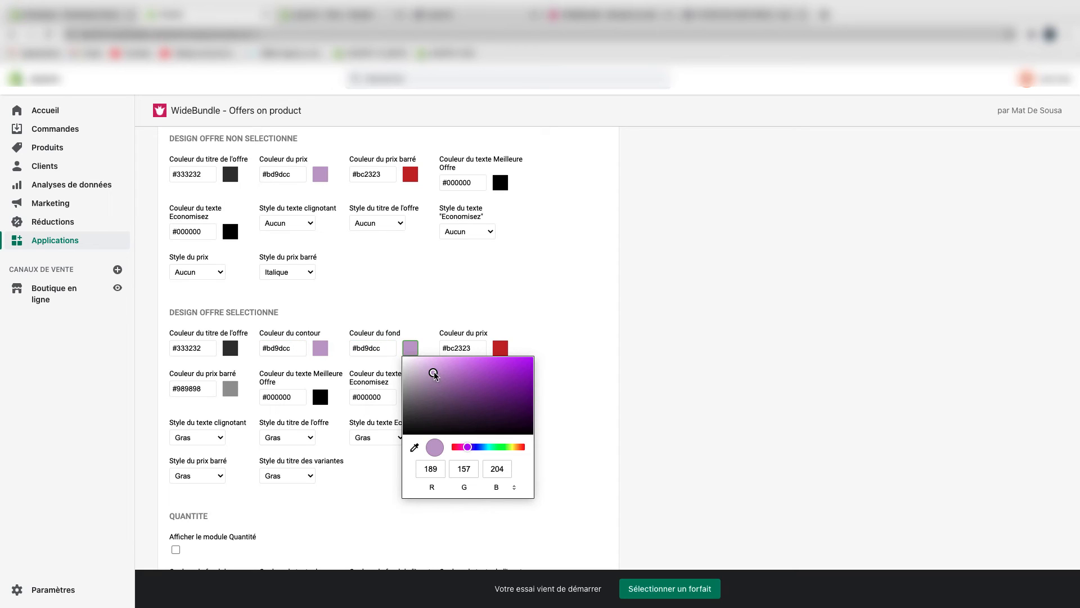
pyautogui.moveTo(434, 373)
pyautogui.mouseDown()
pyautogui.moveTo(459, 380)
pyautogui.moveTo(424, 370)
pyautogui.mouseUp()
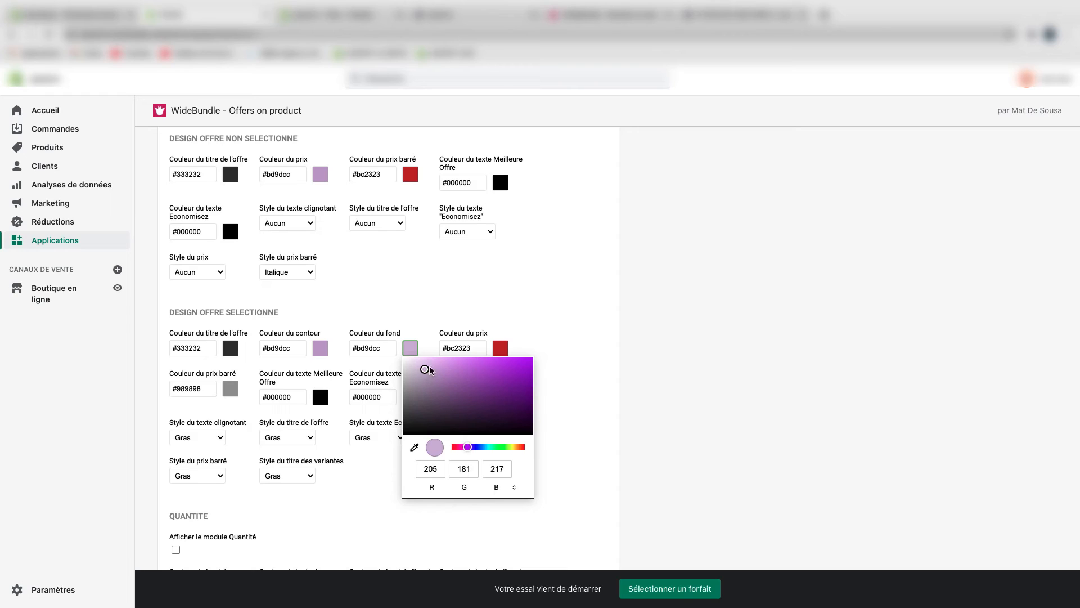
pyautogui.click(436, 305)
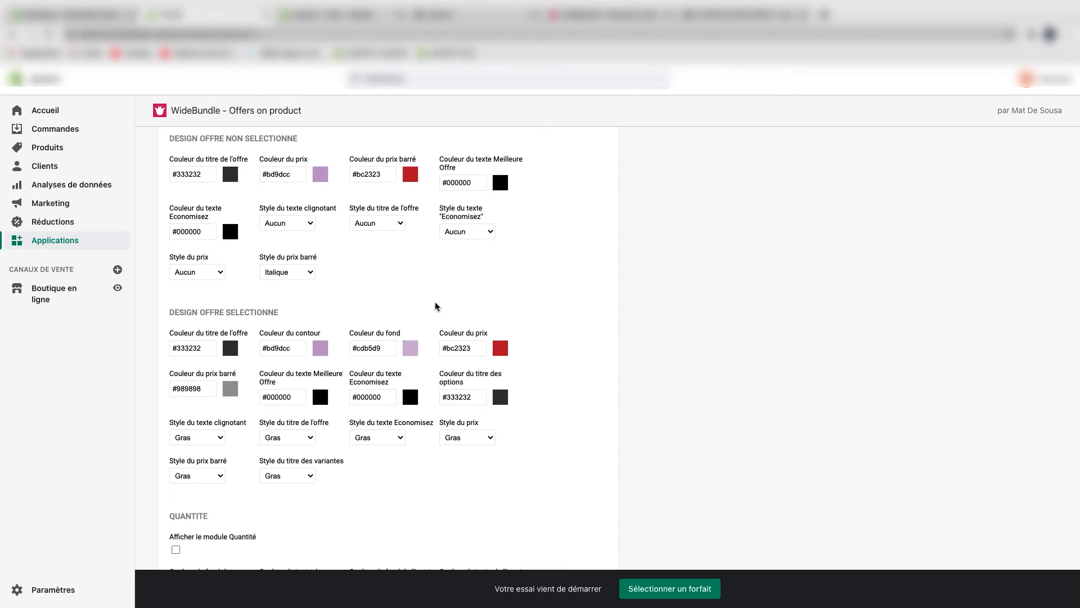
# Set the selected offer's price colour to #000000 and copy bc2323 from the unselected offers into its struck-through price colour
pyautogui.doubleClick(462, 347)
pyautogui.write('000000')
pyautogui.doubleClick(381, 174)
pyautogui.hotkey('ctrl', 'c')
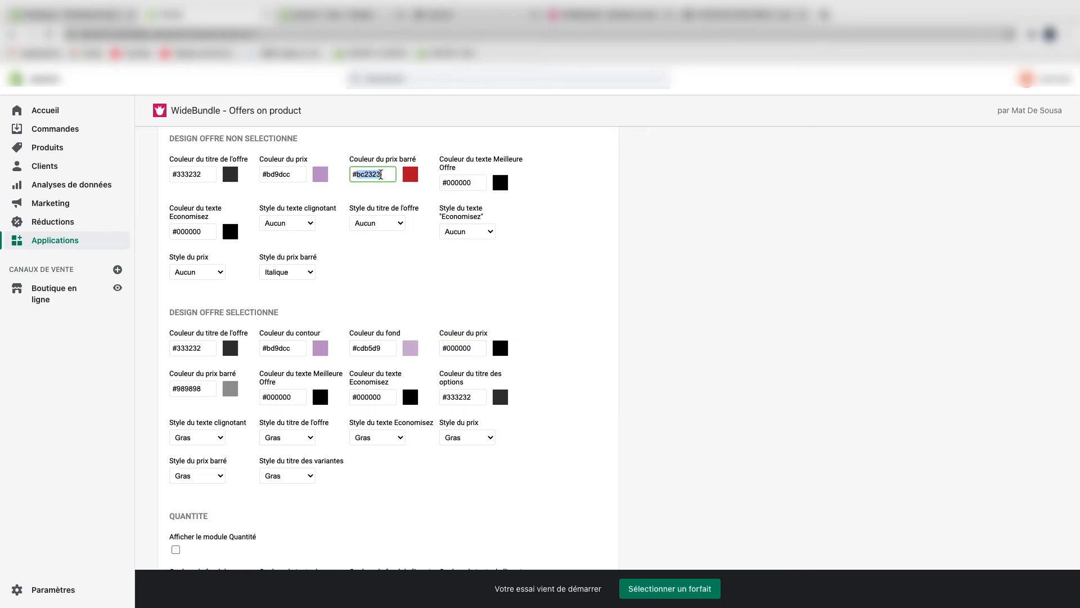
pyautogui.doubleClick(189, 387)
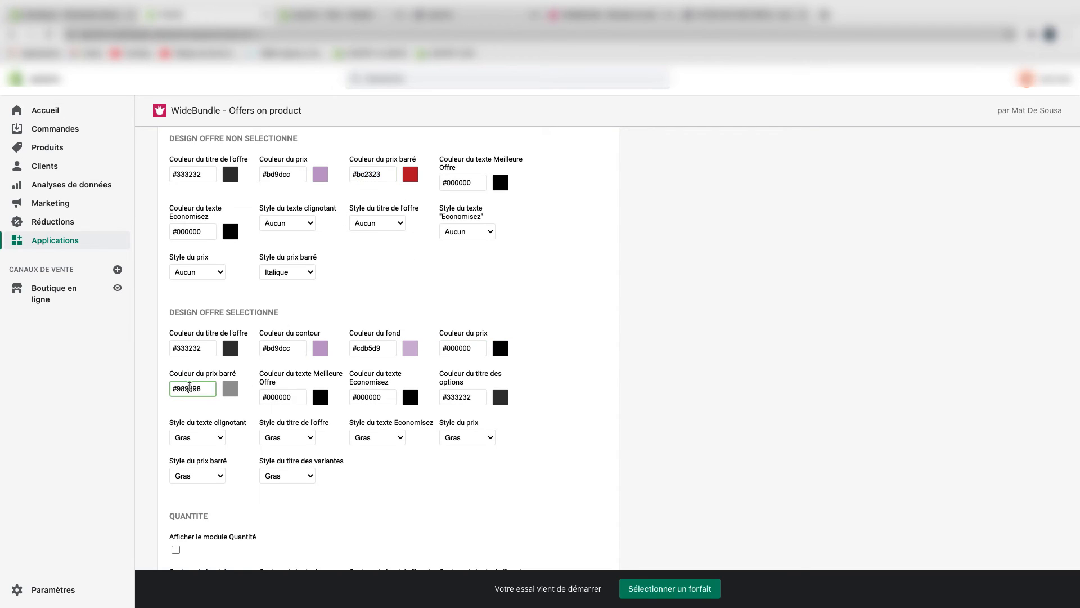
pyautogui.hotkey('ctrl', 'v')
# Save the updated WideBundle settings
pyautogui.scroll(-4, 525, 393)
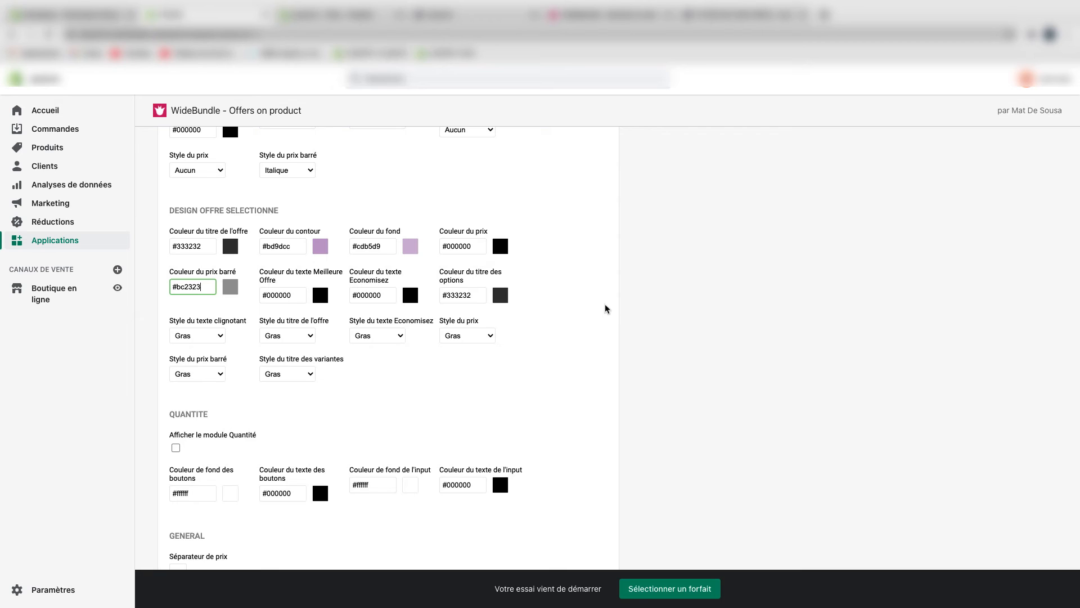
pyautogui.scroll(-3, 577, 324)
pyautogui.scroll(-10, 576, 326)
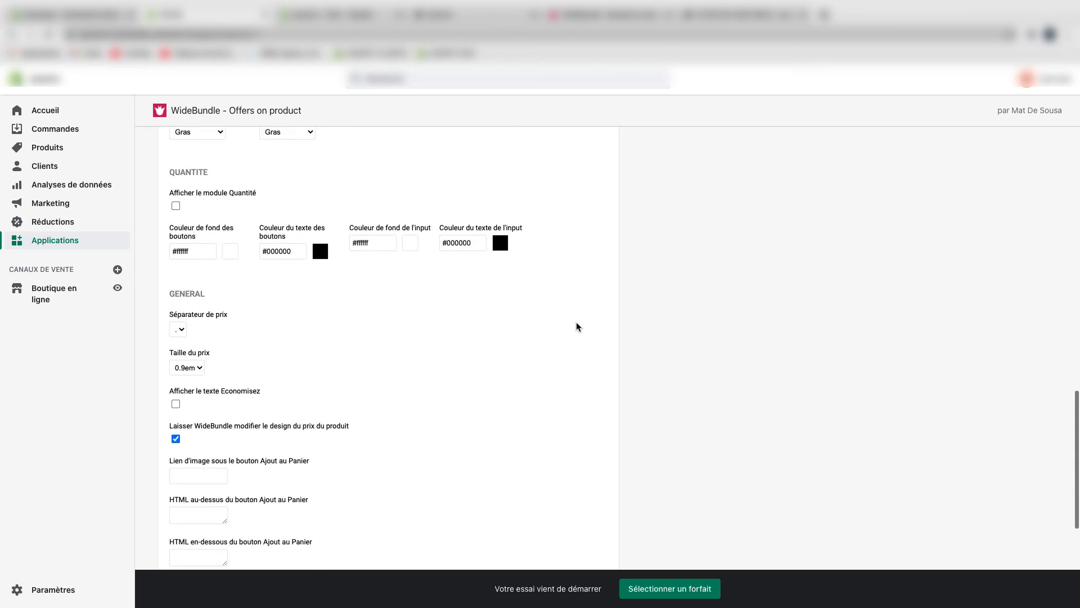
pyautogui.click(431, 488)
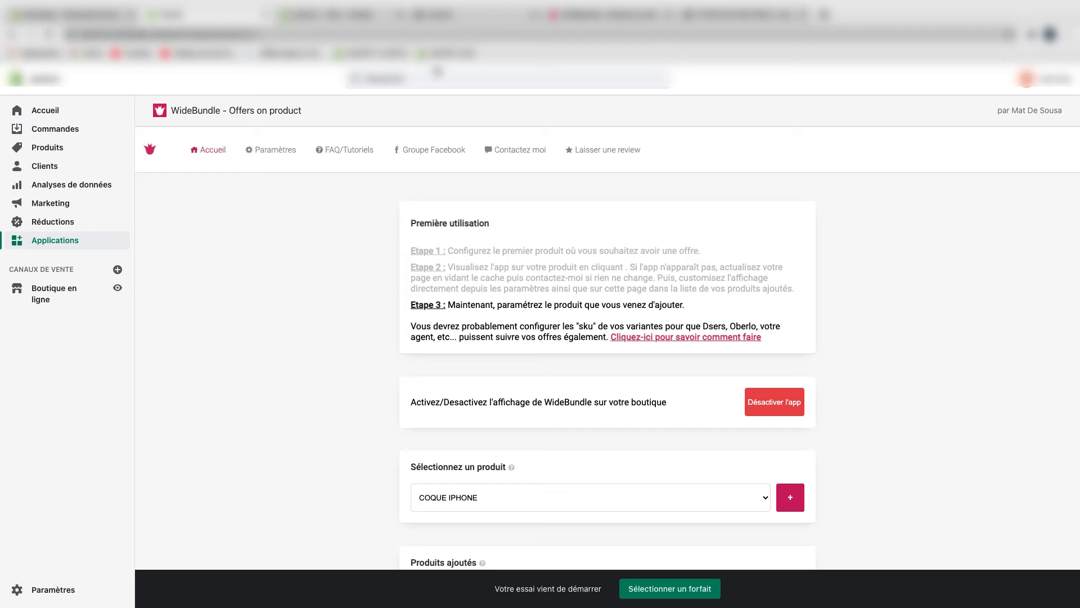
# Reload the storefront product page and select the two-case and three-case offers to check the selected offer's design
pyautogui.click(444, 15)
pyautogui.press('Return')
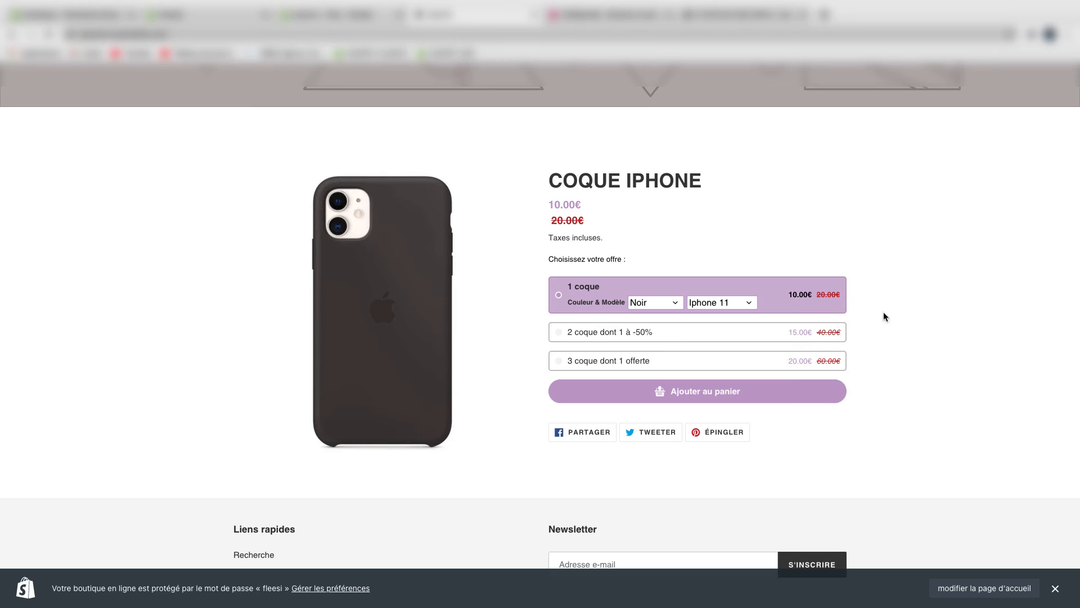
pyautogui.click(824, 331)
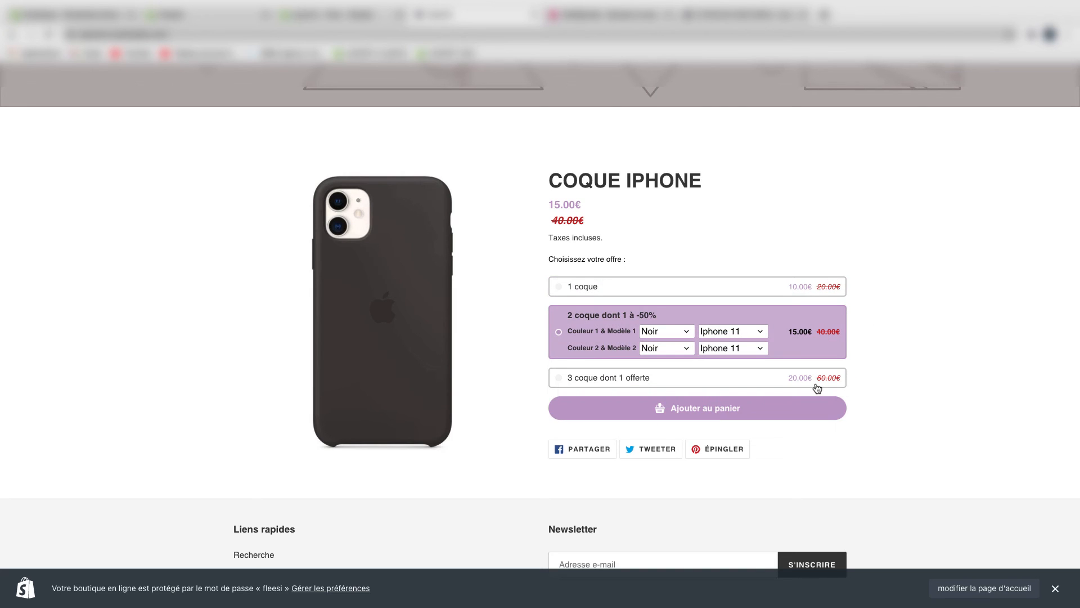
pyautogui.click(816, 384)
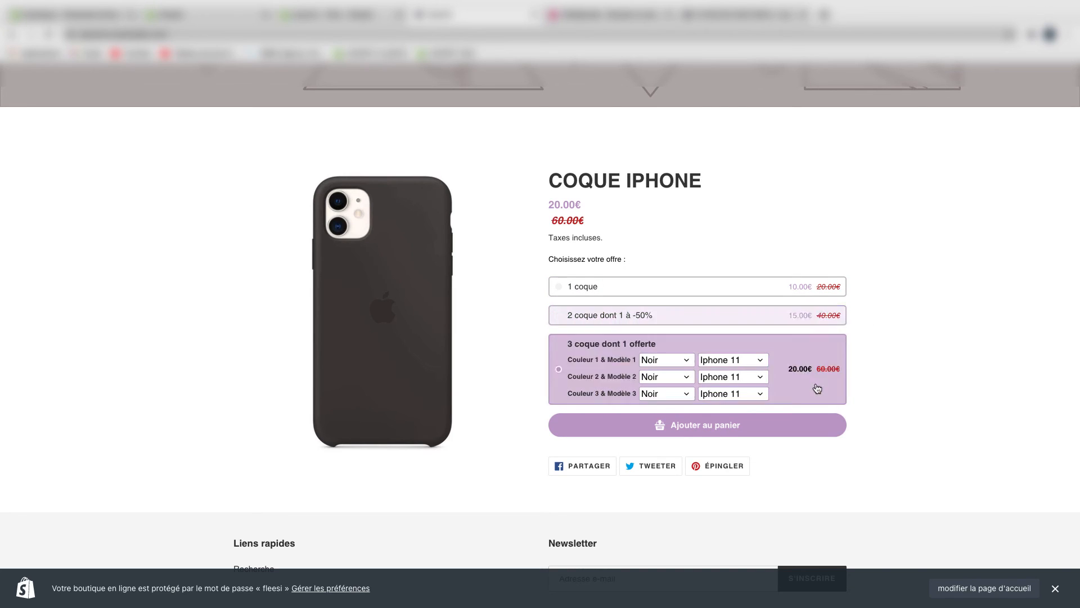
# In the three-case offer, choose Blanc for cases 1 and 2 and iPhone 11pro for cases 2 and 3, and add it to the cart
pyautogui.click(665, 361)
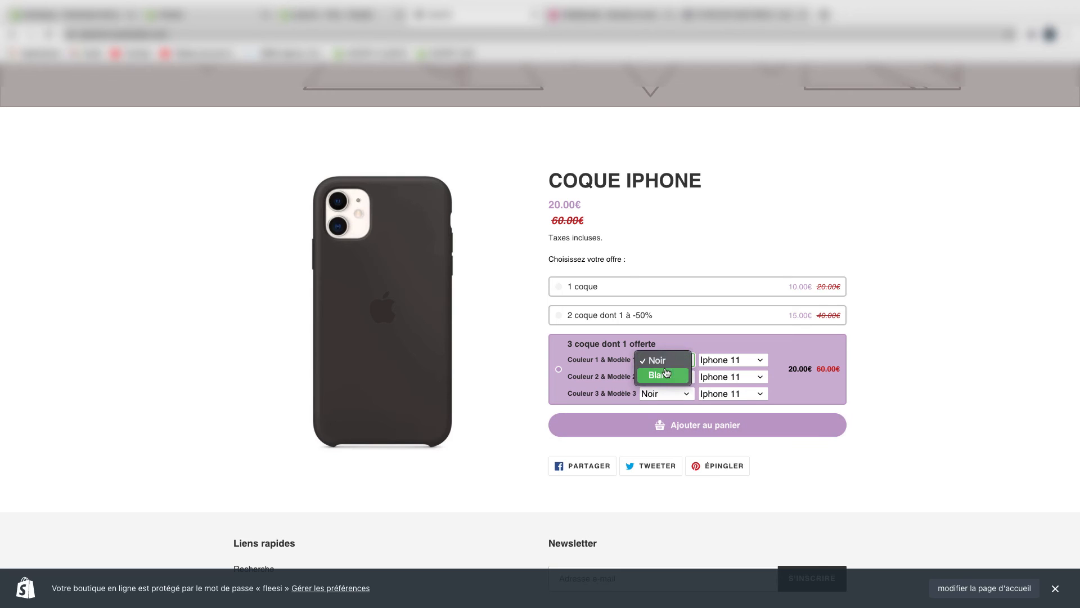
pyautogui.click(665, 375)
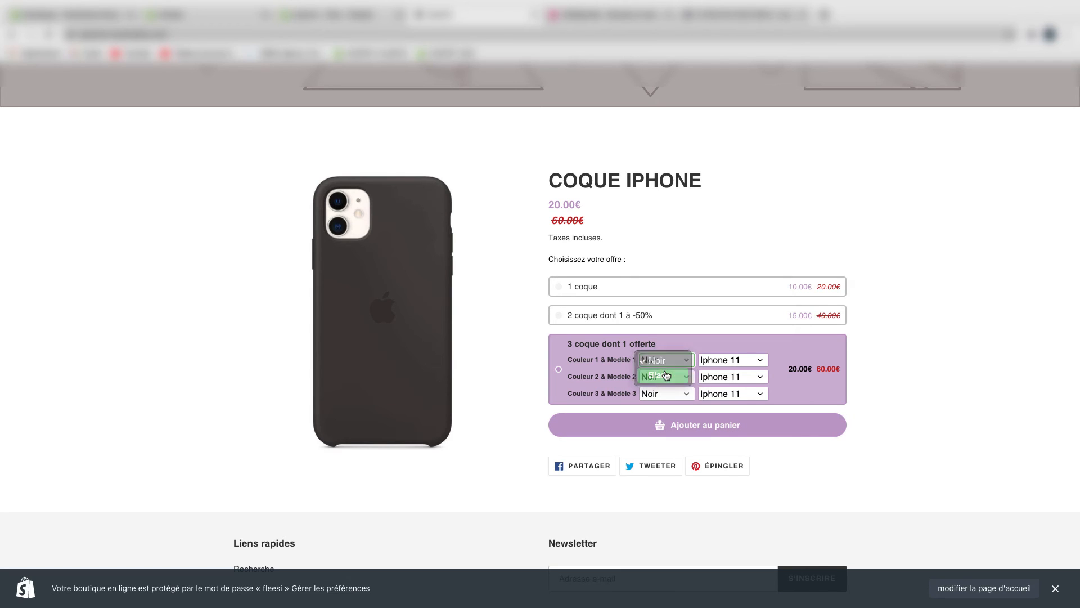
pyautogui.click(751, 394)
pyautogui.click(747, 407)
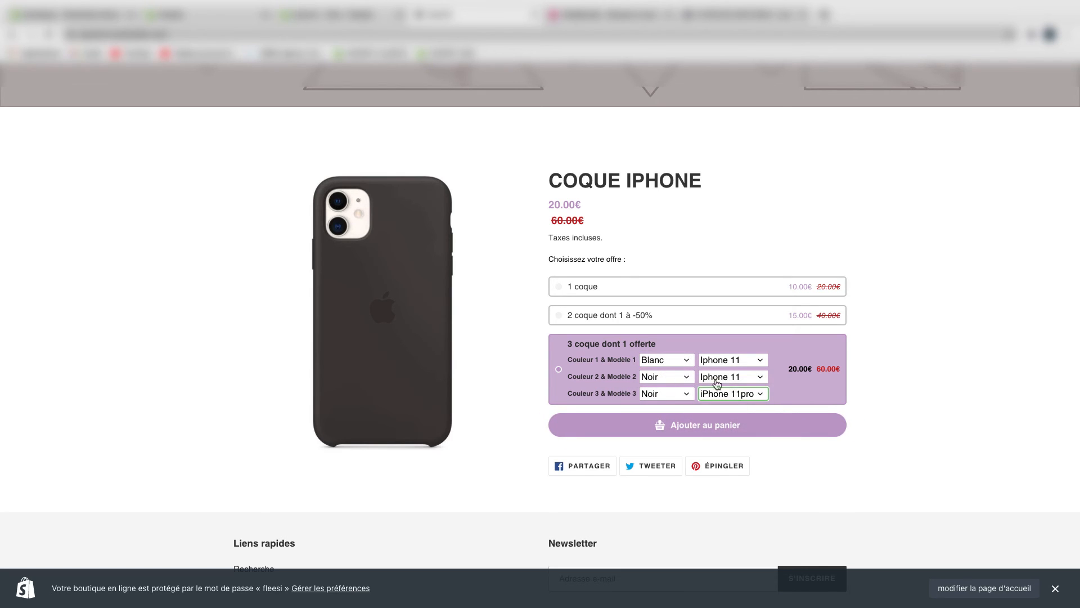
pyautogui.click(680, 377)
pyautogui.click(677, 392)
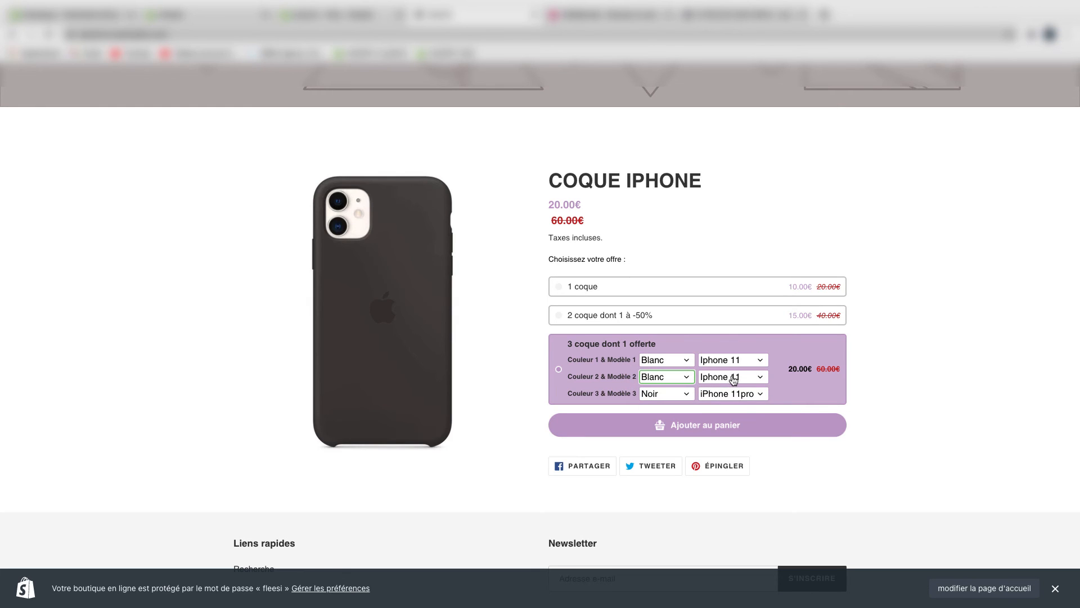
pyautogui.click(733, 377)
pyautogui.click(733, 392)
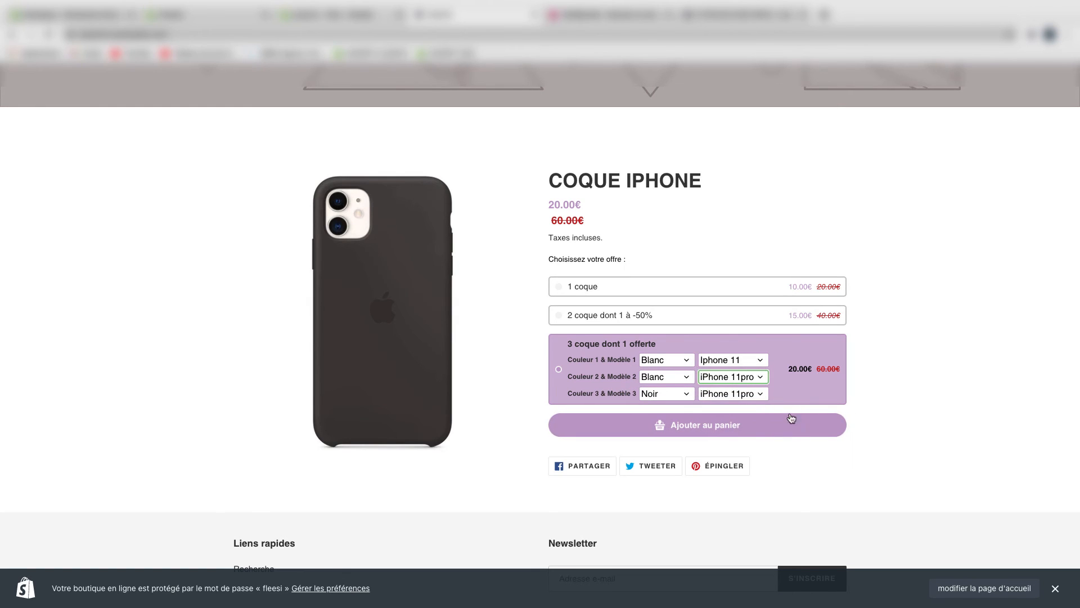
pyautogui.click(783, 431)
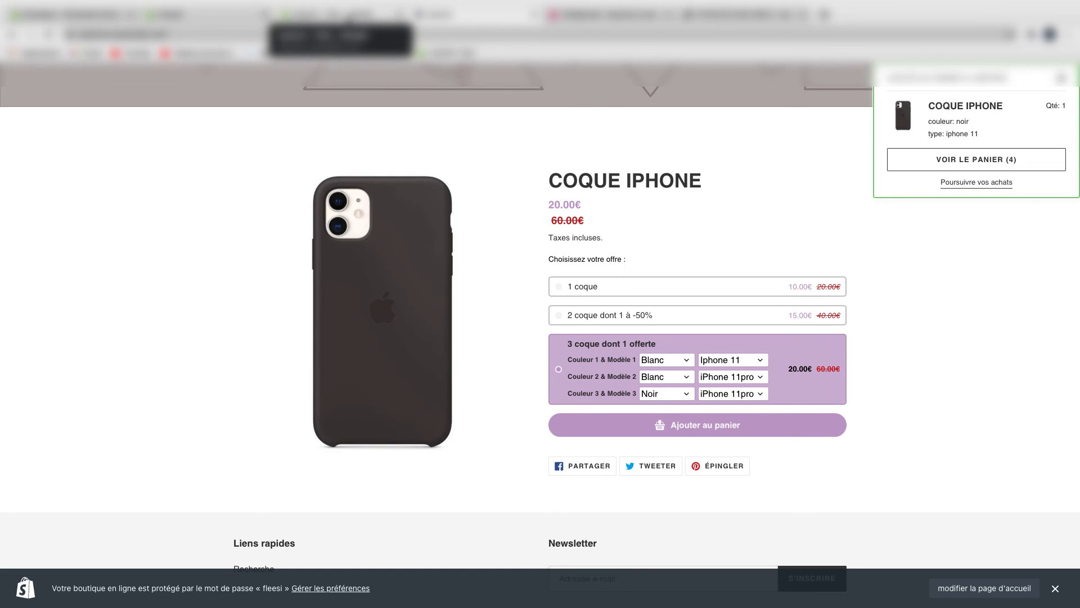
# Reopen the WideBundle settings at the Quantité options and look at the quantity selector on the R-POD DE CHEZ PAPLE product page
pyautogui.scroll(-1, 859, 441)
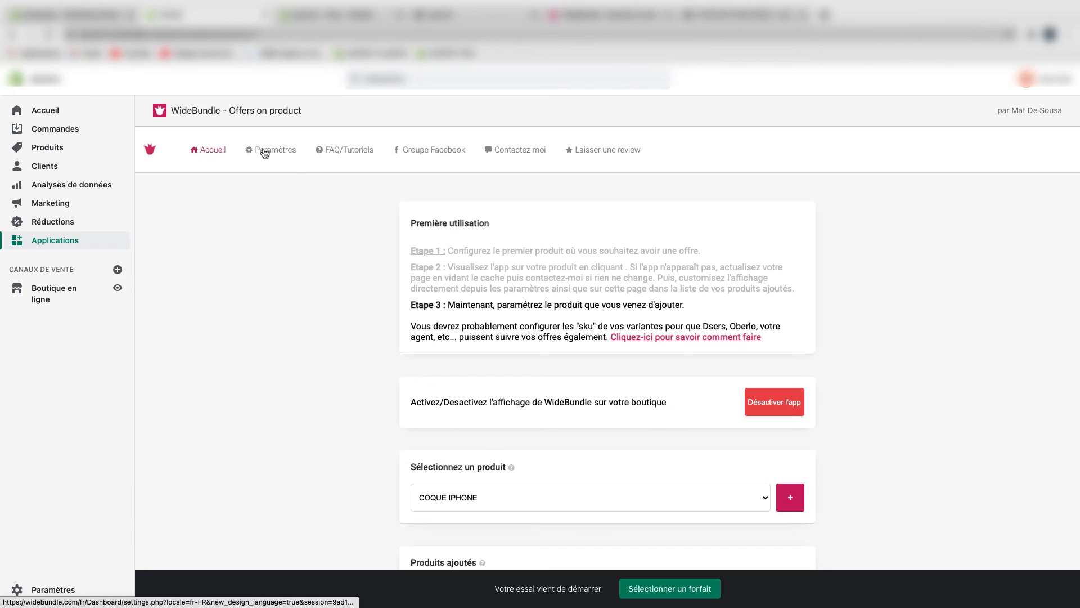
pyautogui.click(265, 149)
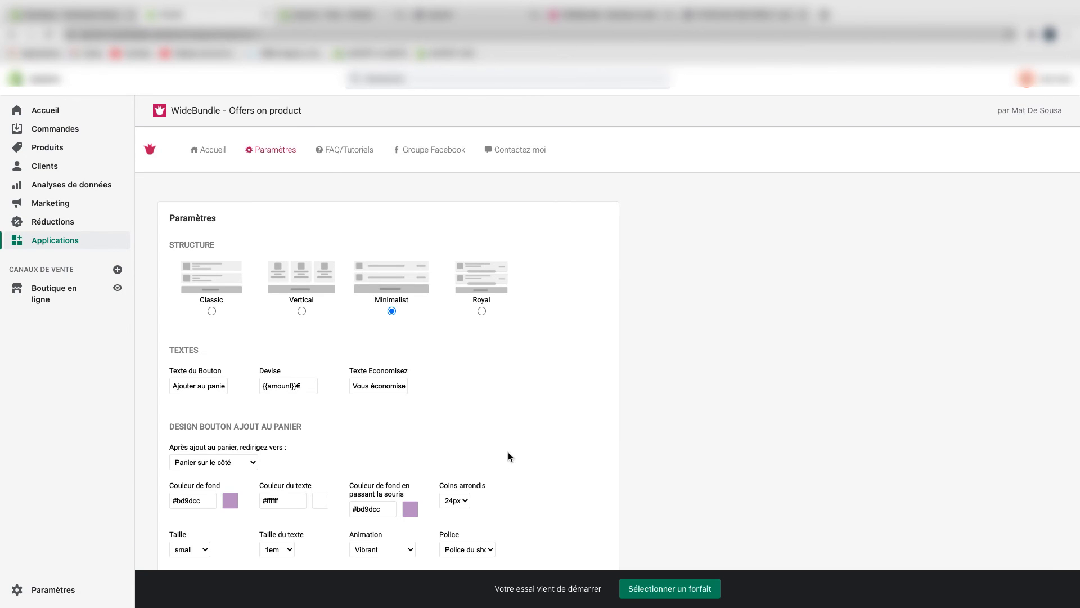
pyautogui.scroll(-5, 508, 451)
pyautogui.scroll(-10, 502, 427)
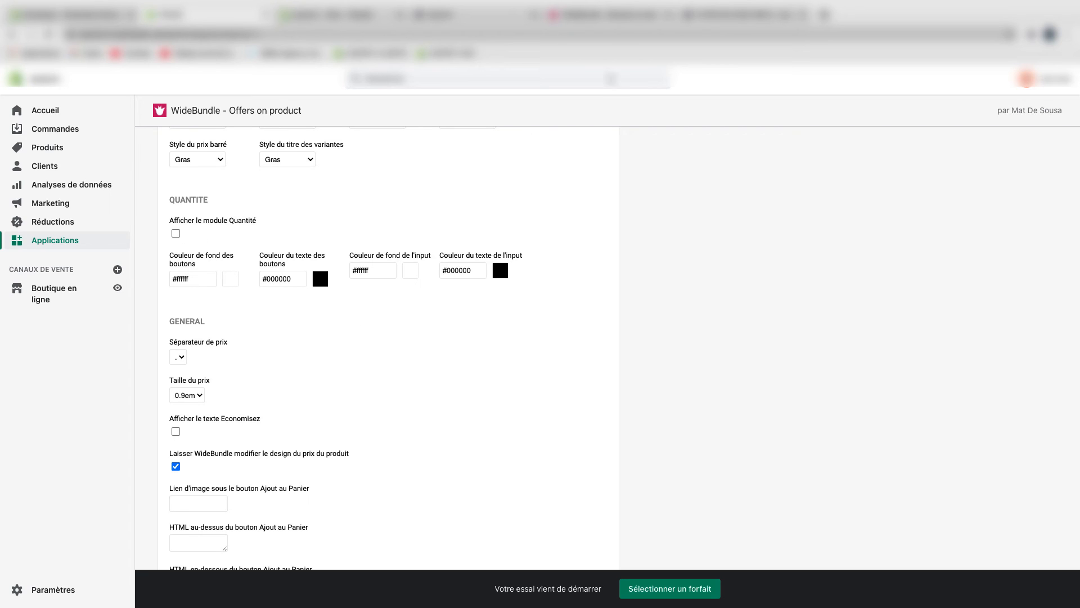
pyautogui.click(712, 15)
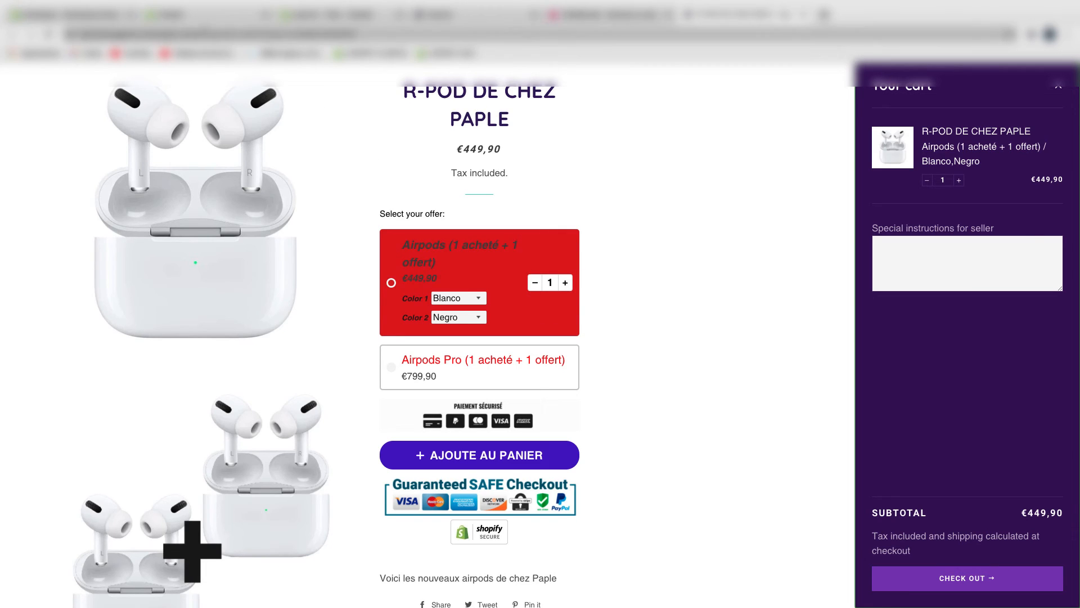
pyautogui.click(202, 16)
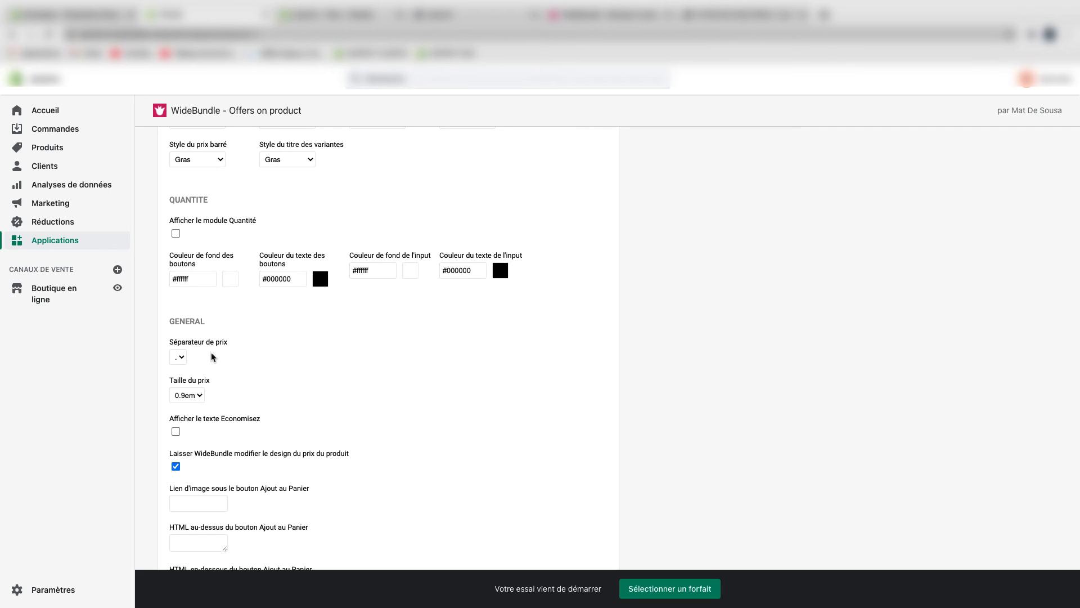
# Examine the price separator choices, the Texte Economisez template and the remaining General options in the WideBundle settings
pyautogui.click(180, 357)
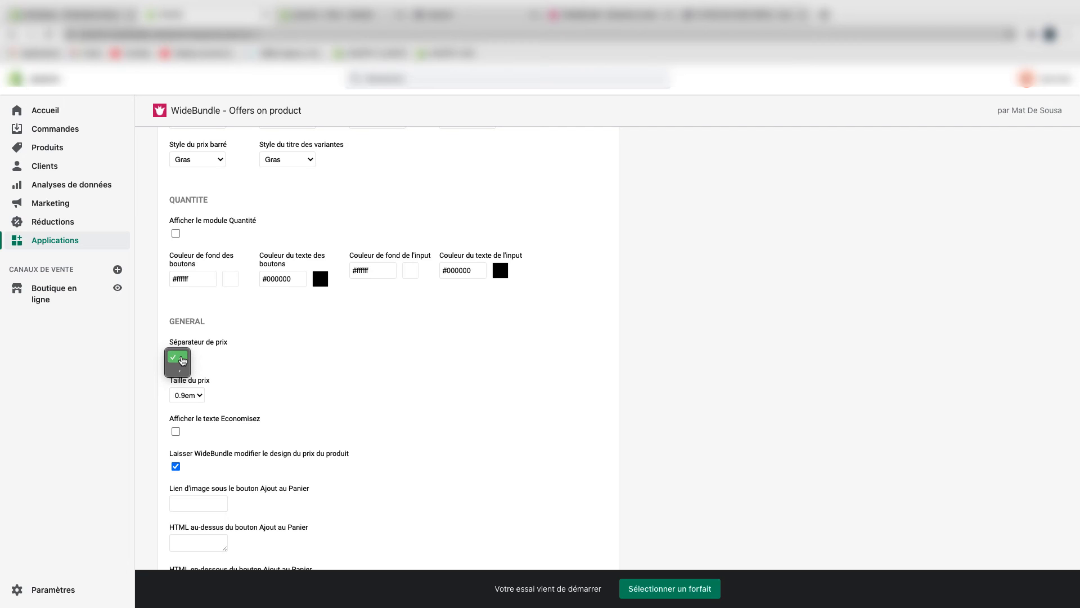
pyautogui.click(247, 361)
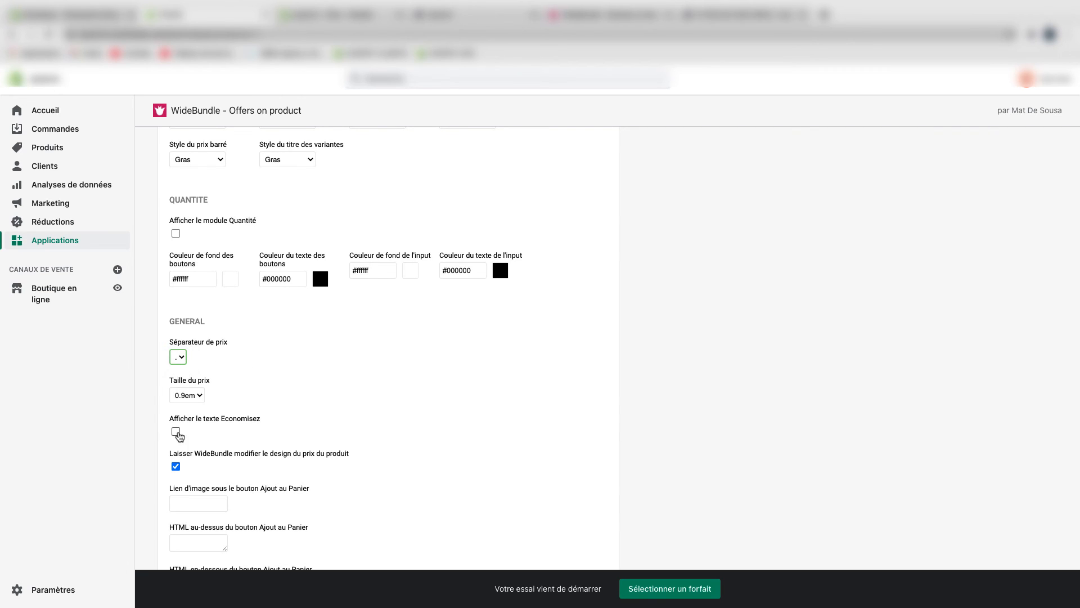
pyautogui.scroll(15, 180, 431)
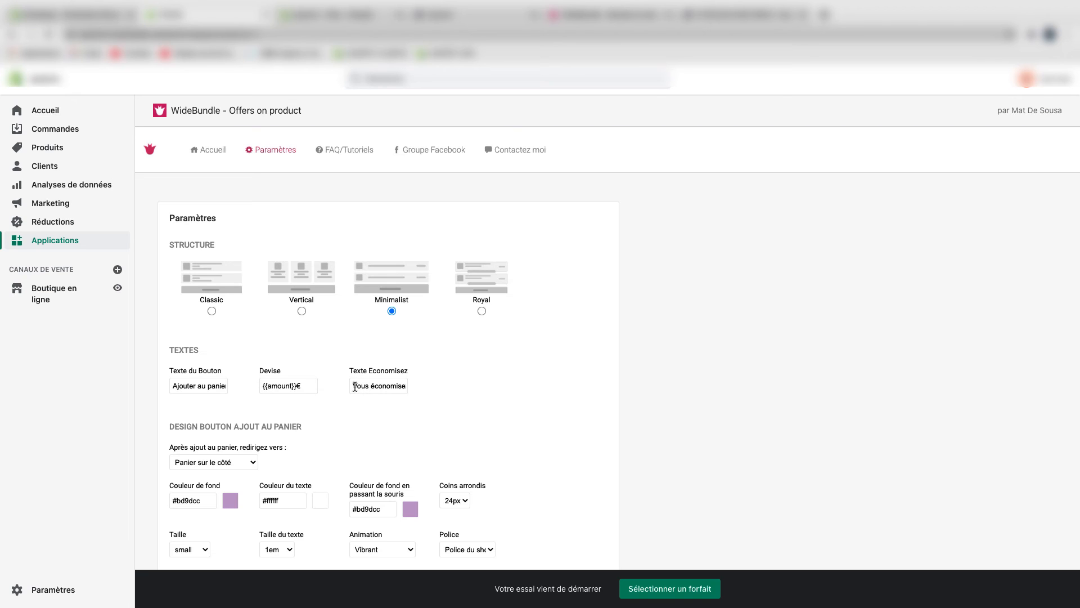
pyautogui.moveTo(353, 386); pyautogui.dragTo(447, 383)
pyautogui.scroll(-10, 448, 383)
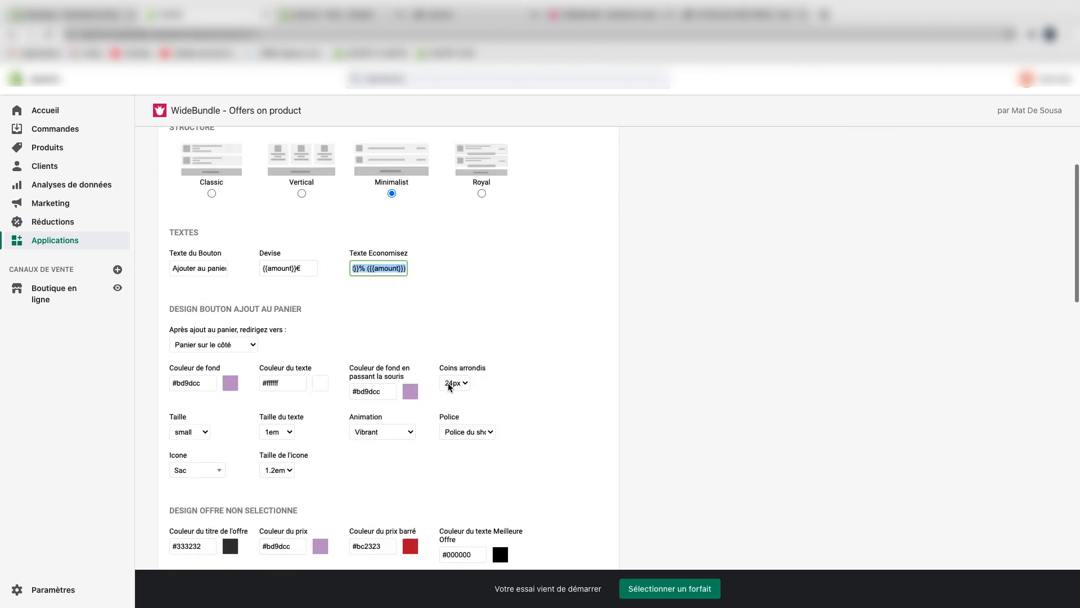
pyautogui.scroll(-6, 447, 382)
pyautogui.scroll(1, 448, 382)
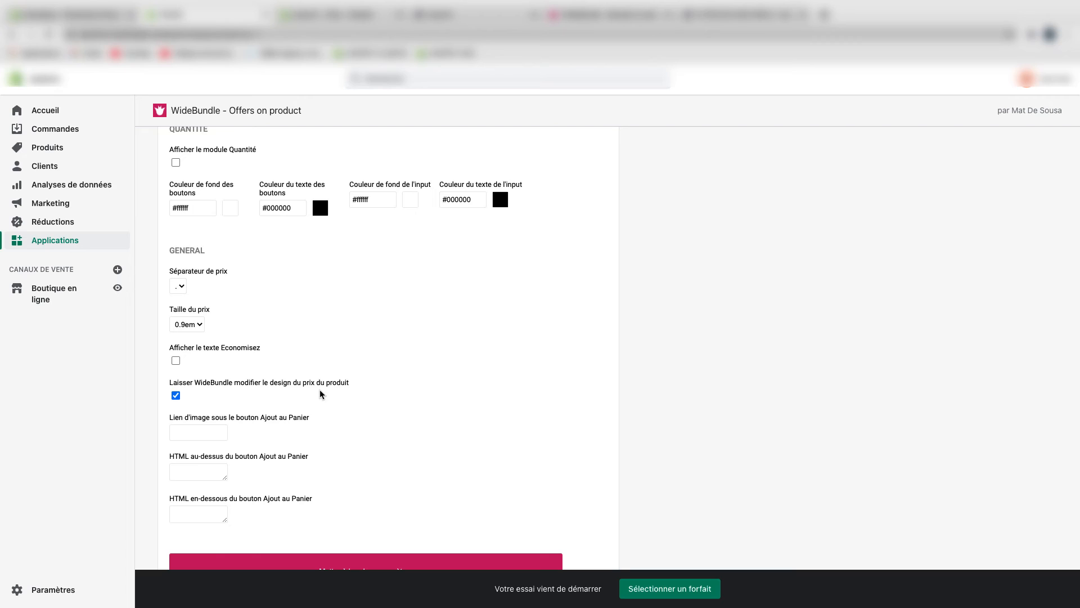
# Upload the payment logos image ebma-agency-checkout.png to the store's Fichiers
pyautogui.click(204, 434)
pyautogui.press('super+Tab')
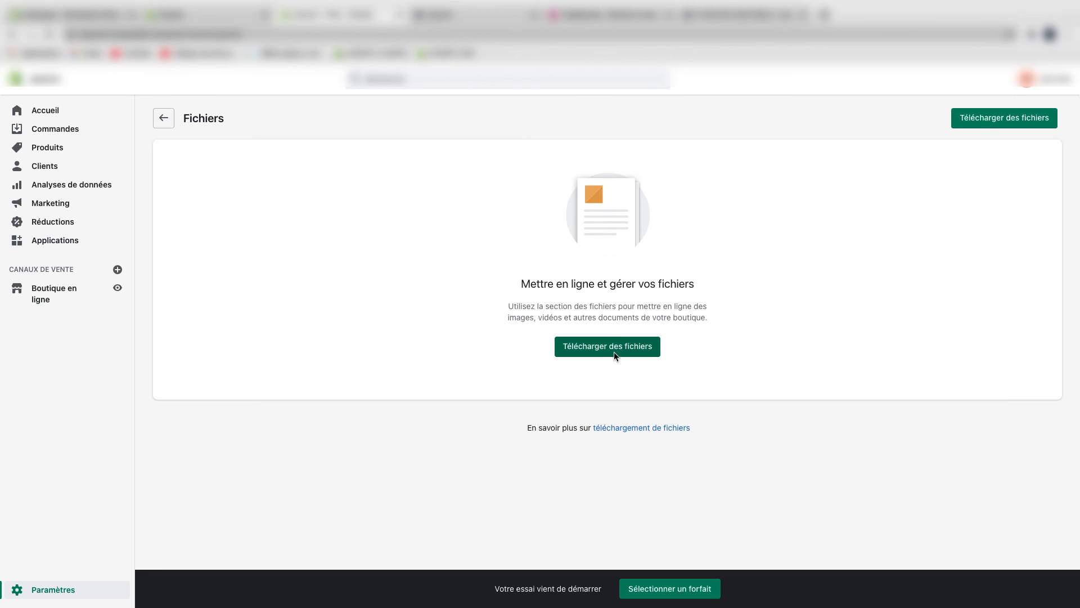
pyautogui.click(616, 353)
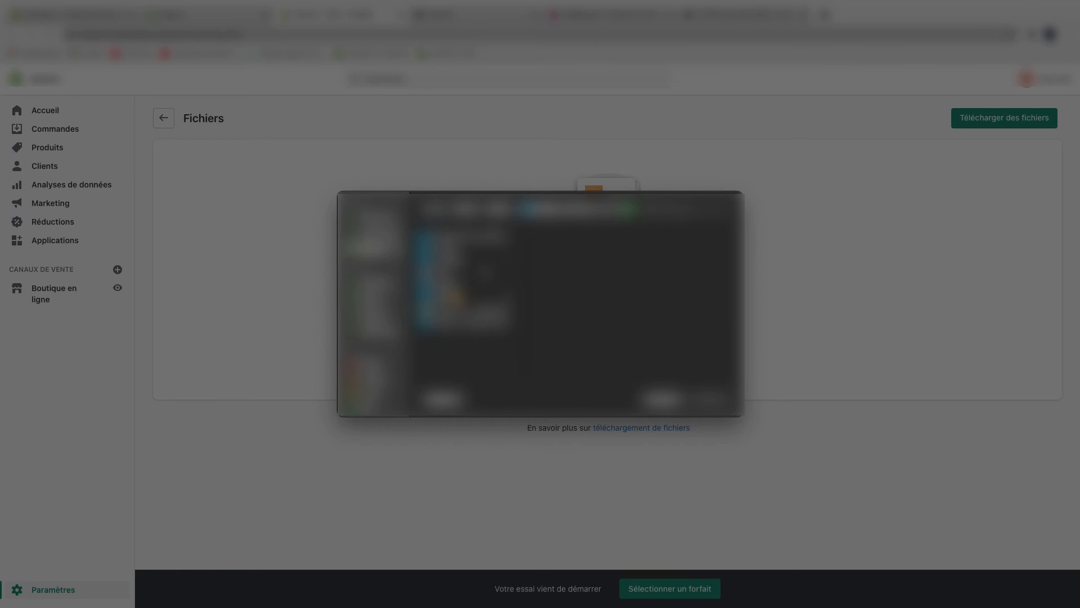
pyautogui.click(484, 262)
pyautogui.click(582, 248)
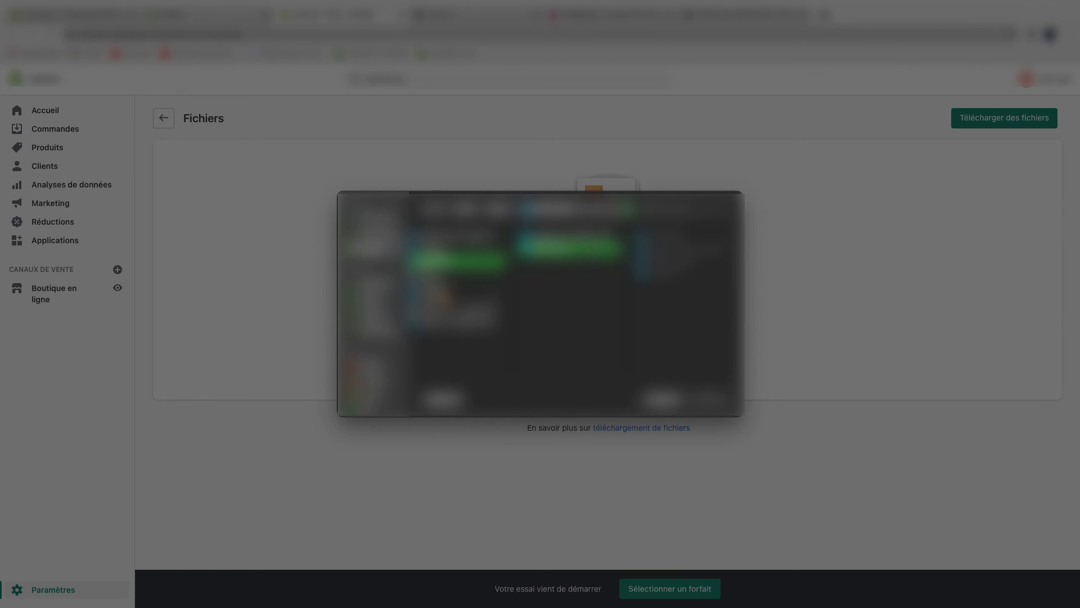
pyautogui.click(673, 250)
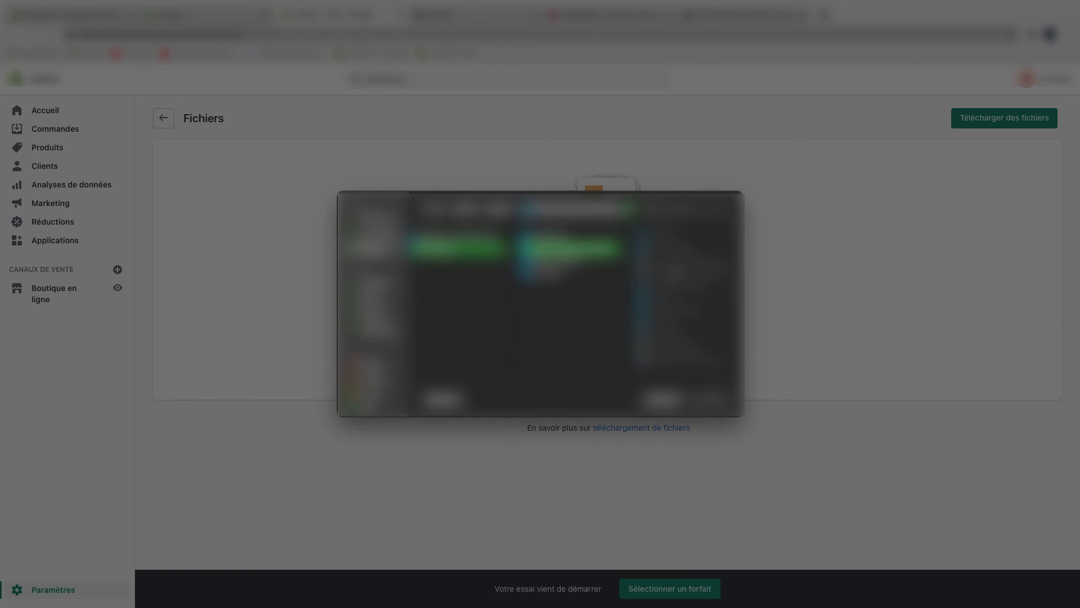
pyautogui.click(675, 312)
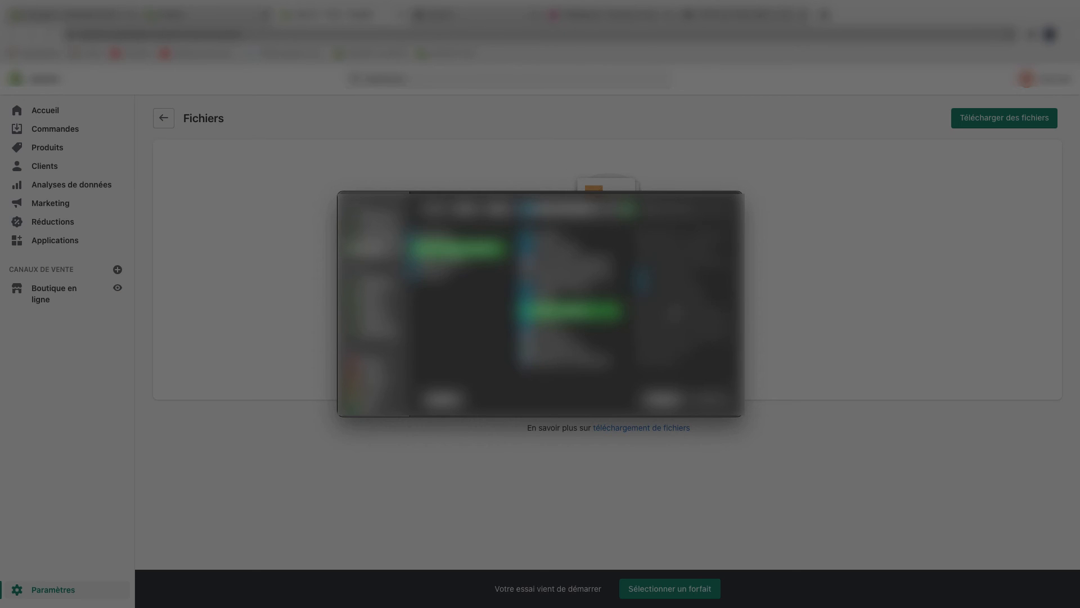
pyautogui.doubleClick(682, 264)
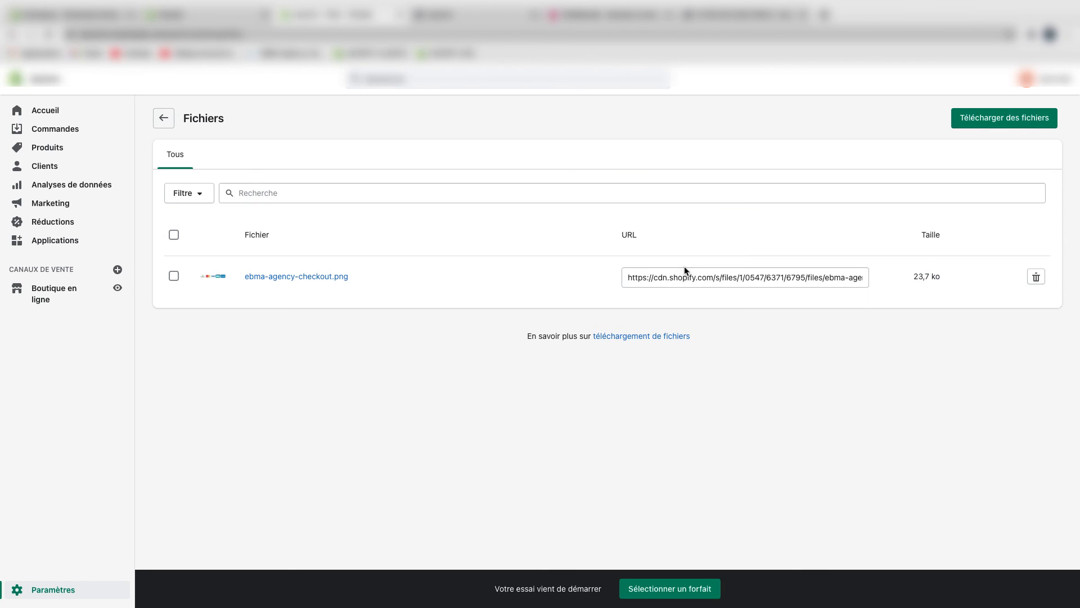
# Copy the URL of ebma-agency-checkout.png and paste it into WideBundle as the Lien d'image sous le bouton Ajout au Panier
pyautogui.click(731, 276)
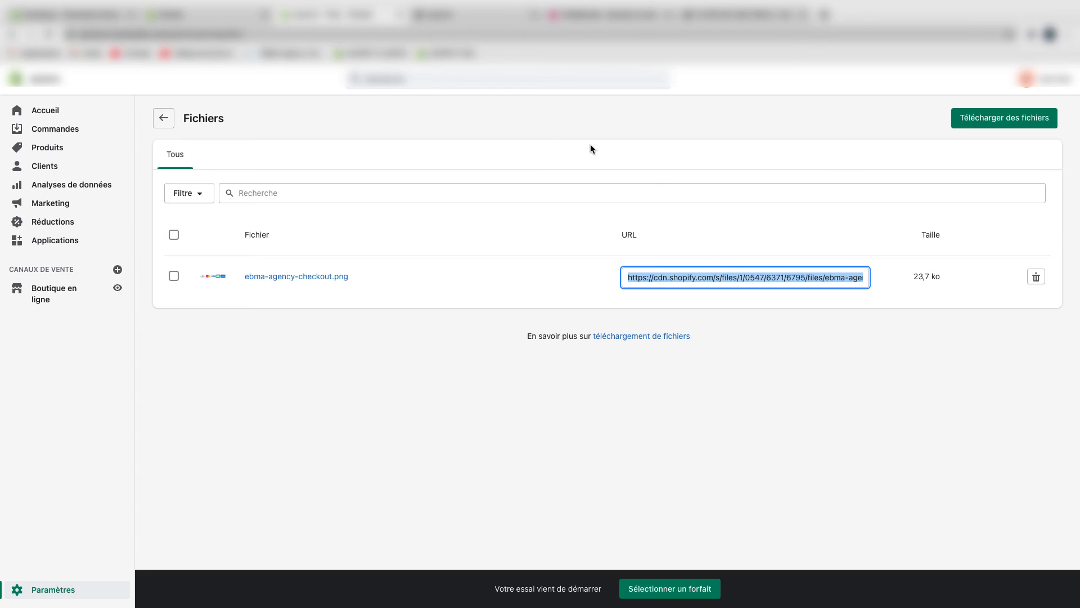
pyautogui.click(185, 19)
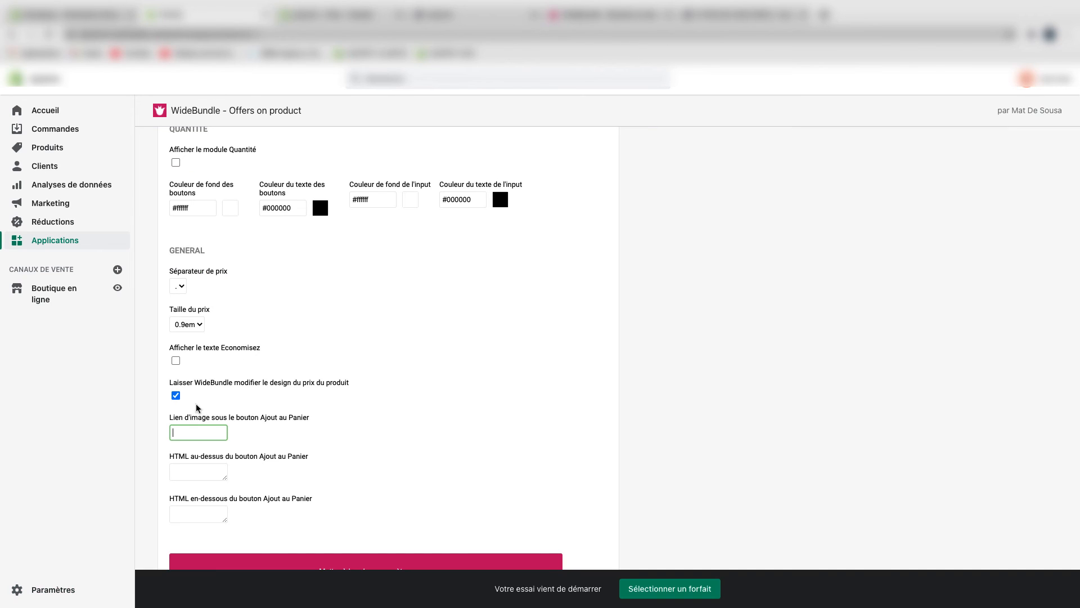
pyautogui.hotkey('ctrl', 'v')
pyautogui.scroll(-2, 297, 422)
pyautogui.scroll(-2, 297, 417)
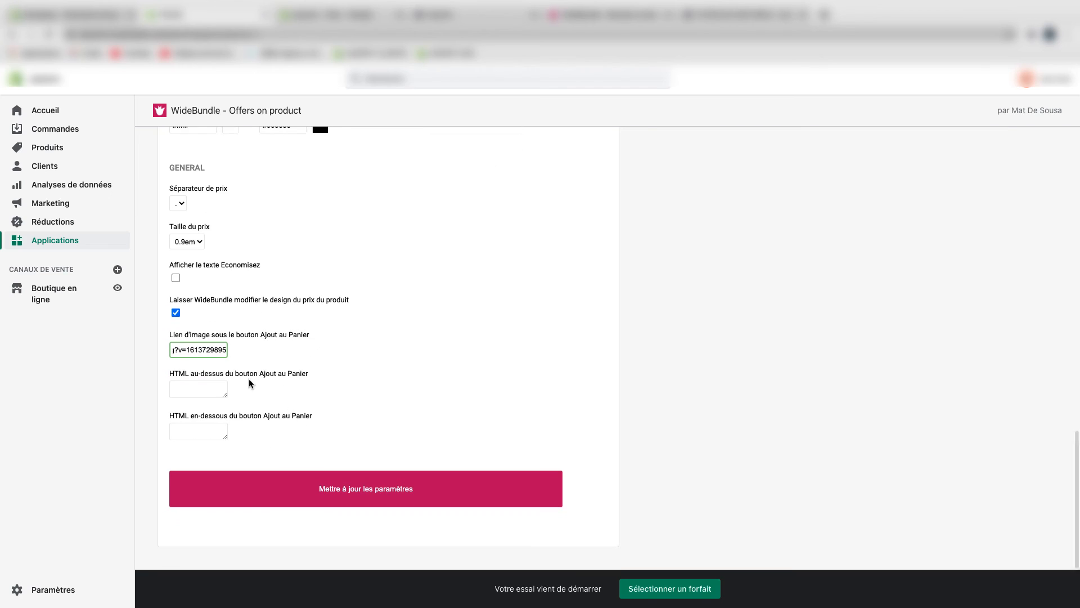
# Set the HTML above the Ajout au Panier button to <p>paiement sécurisé</p> and below it to <p>livraison offerte</p>, and update the settings
pyautogui.click(205, 389)
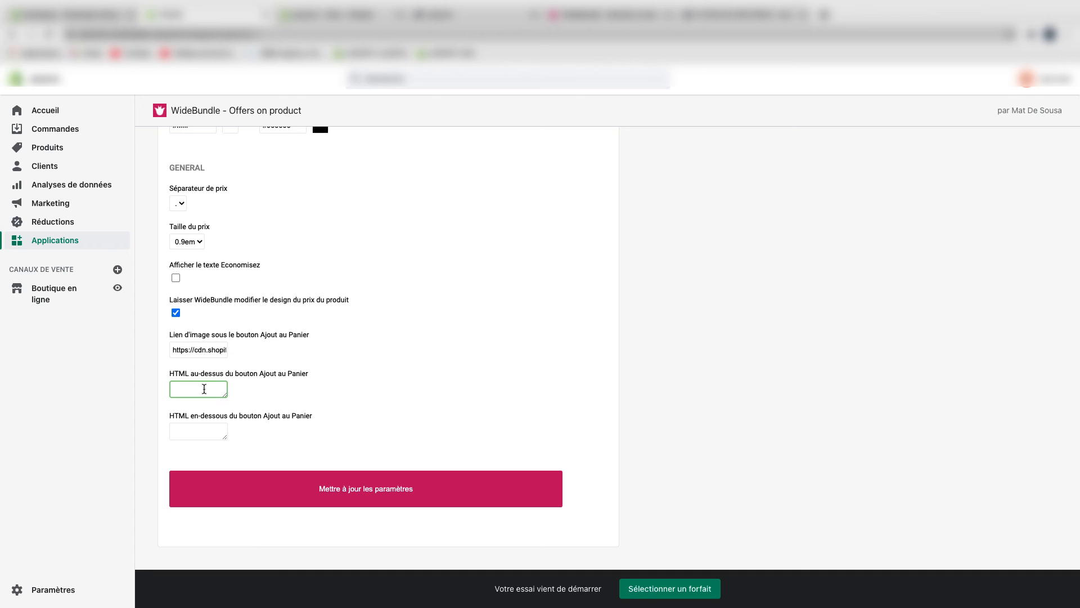
pyautogui.write('<p>paiement sécurisé</p>')
pyautogui.click(199, 429)
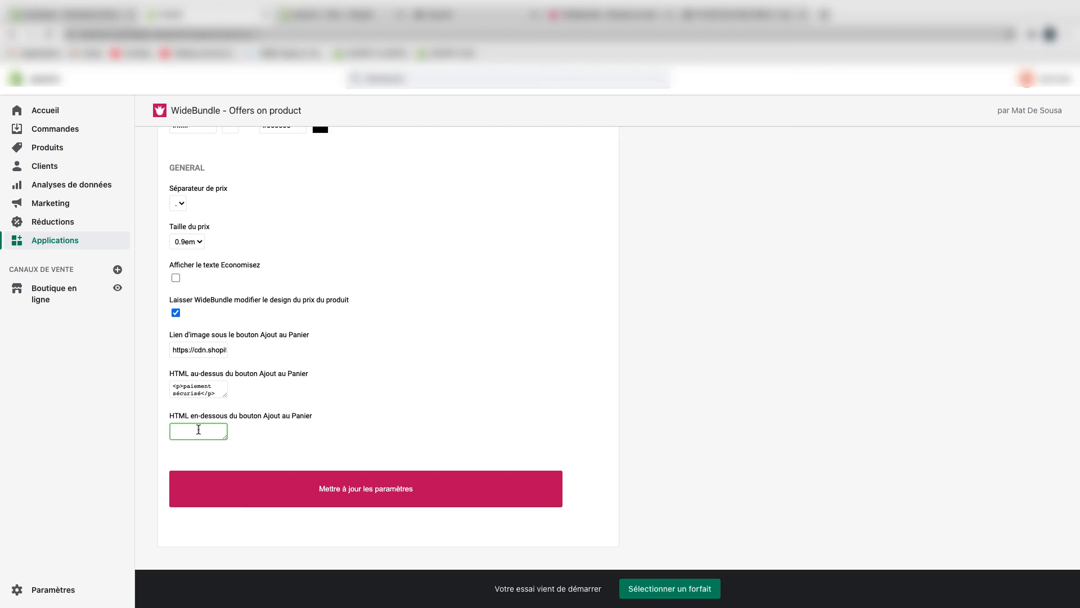
pyautogui.write('<p>livraison offerte</p>')
pyautogui.click(367, 489)
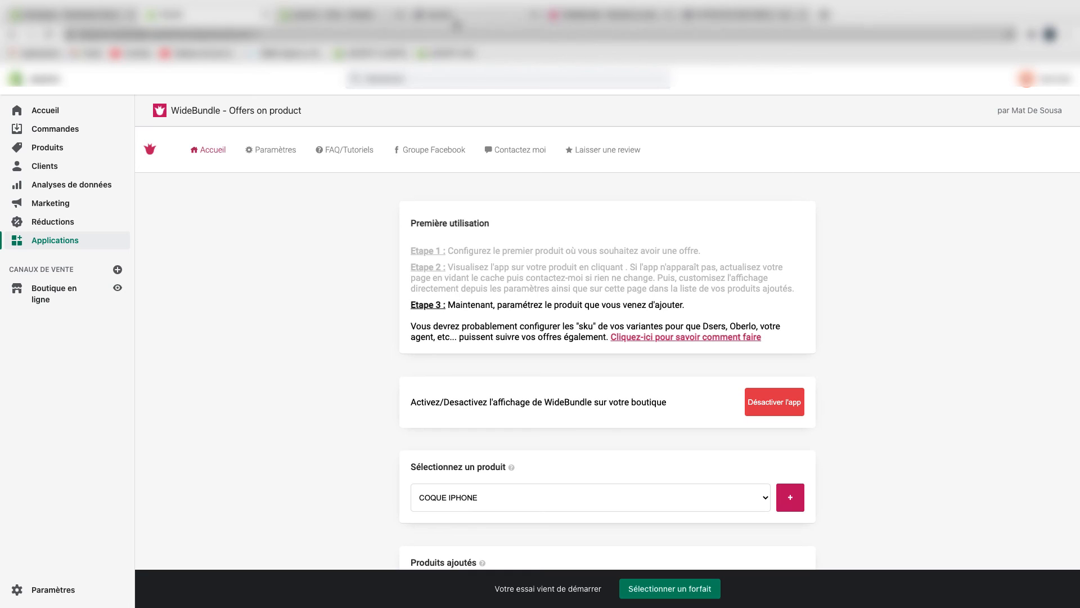
# Reload the storefront product page and check the payment logos image and the texts above and below the Ajouter au panier button
pyautogui.click(455, 15)
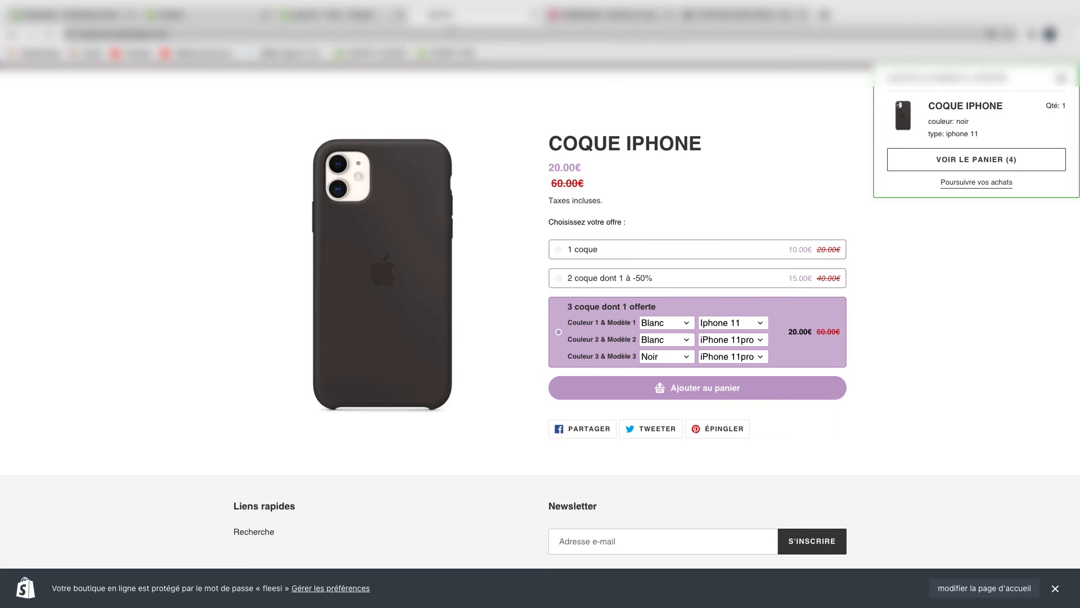
pyautogui.press('super+r')
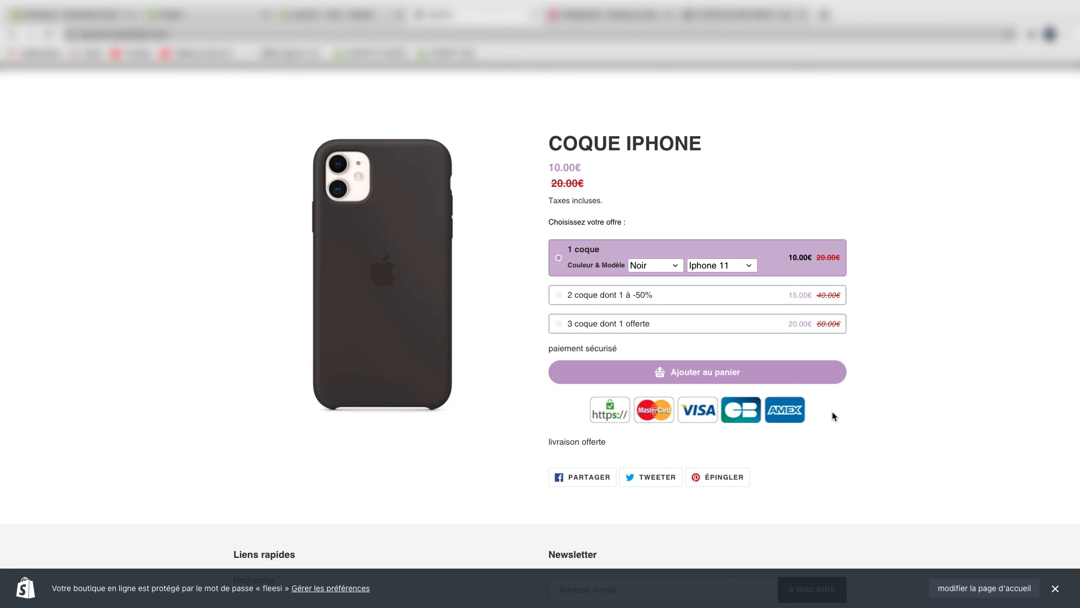
pyautogui.moveTo(833, 416); pyautogui.dragTo(633, 410)
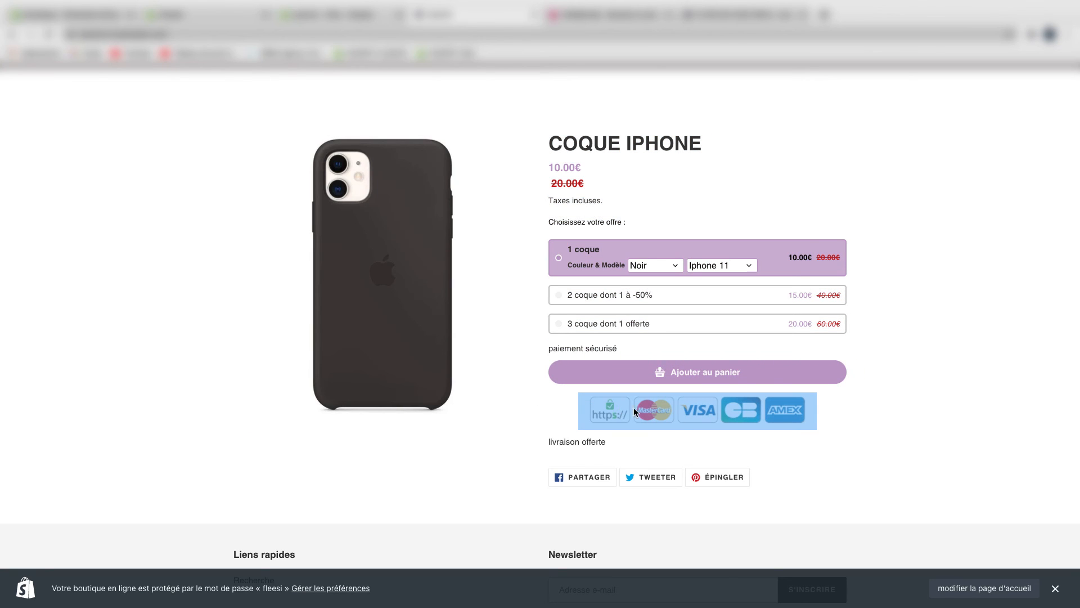
pyautogui.click(733, 453)
pyautogui.moveTo(617, 349); pyautogui.dragTo(544, 350)
pyautogui.click(619, 353)
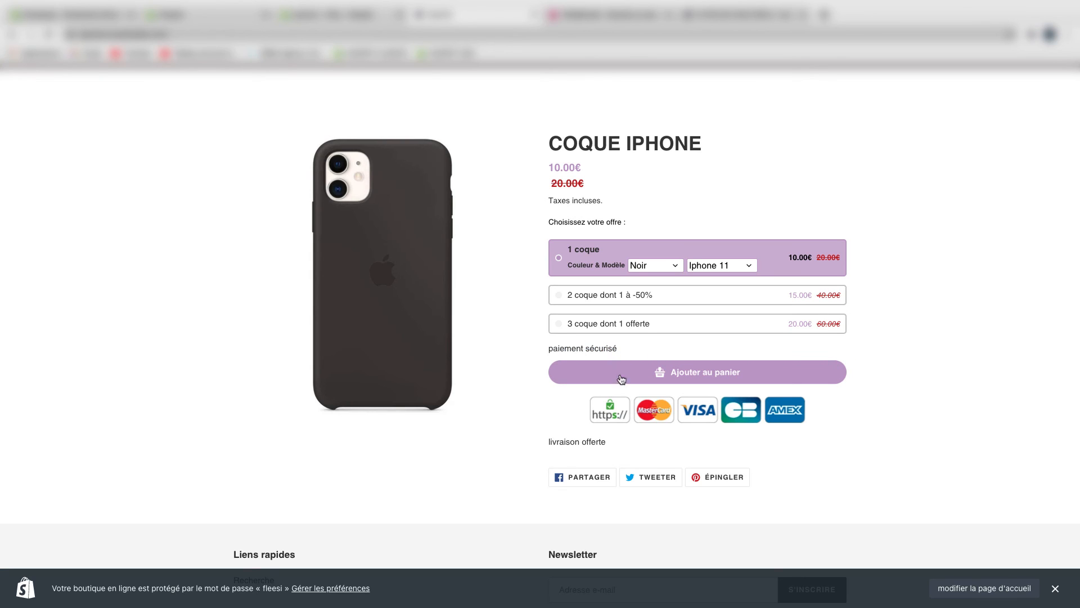
pyautogui.moveTo(607, 442); pyautogui.dragTo(534, 442)
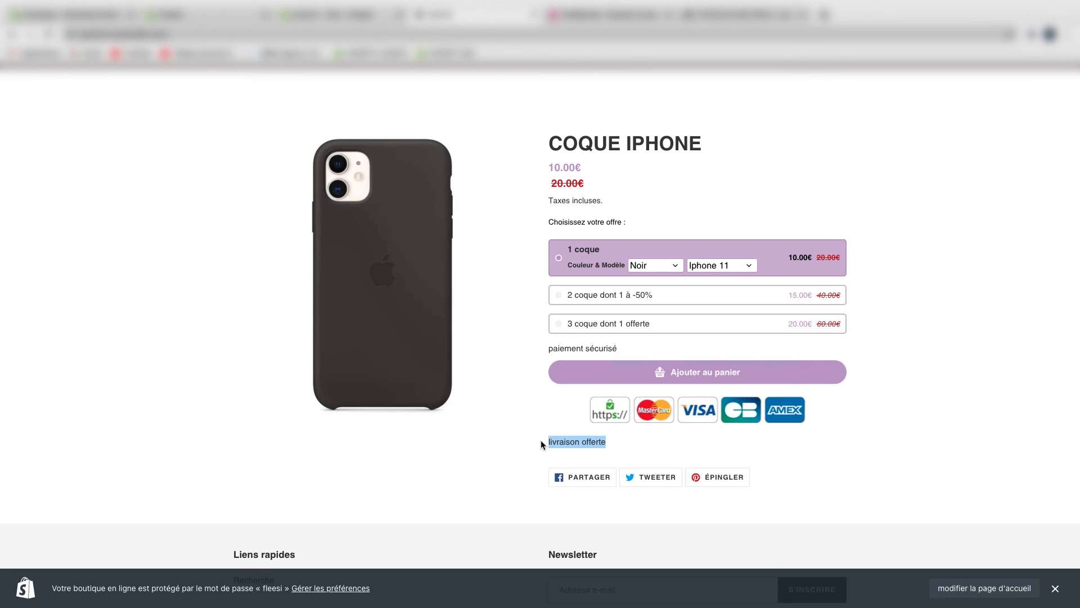
pyautogui.click(936, 208)
# Select the two-case, three-case and one-case offers in turn and examine the title above them
pyautogui.click(797, 301)
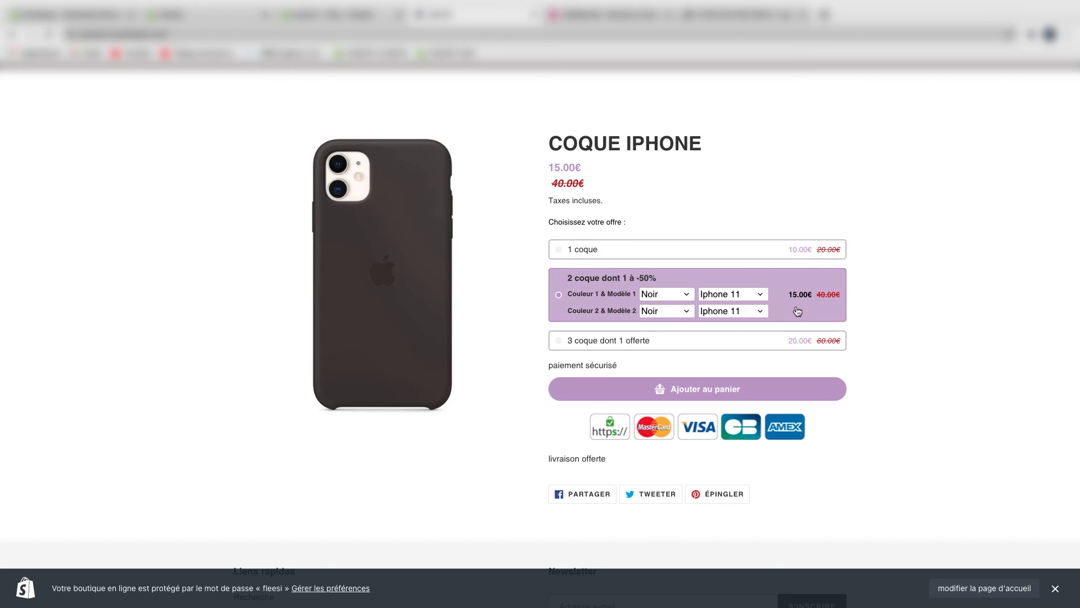
pyautogui.click(793, 340)
pyautogui.click(778, 248)
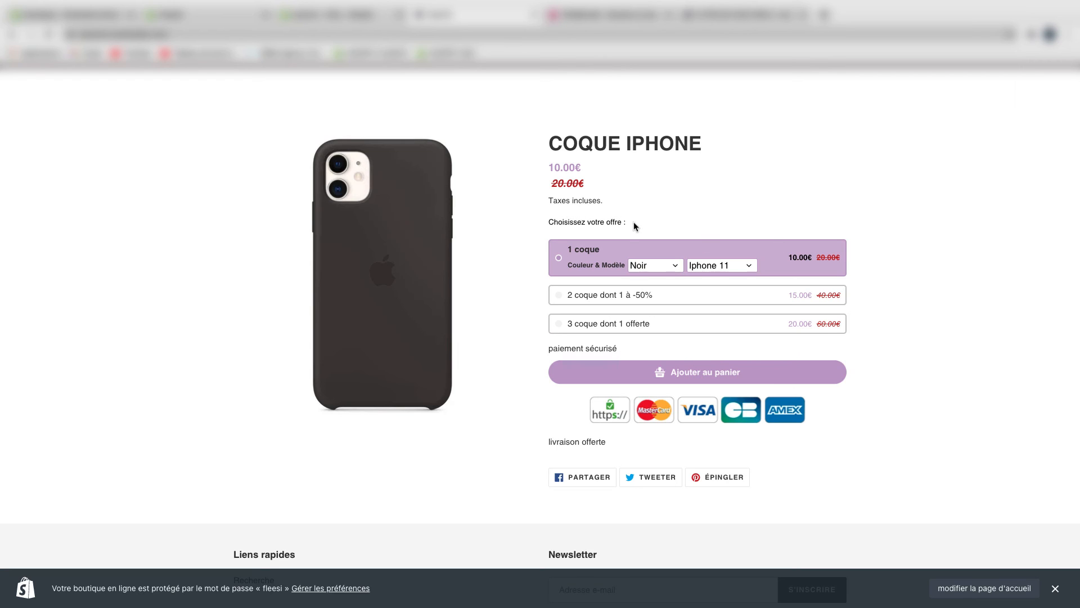
pyautogui.moveTo(626, 222); pyautogui.dragTo(548, 222)
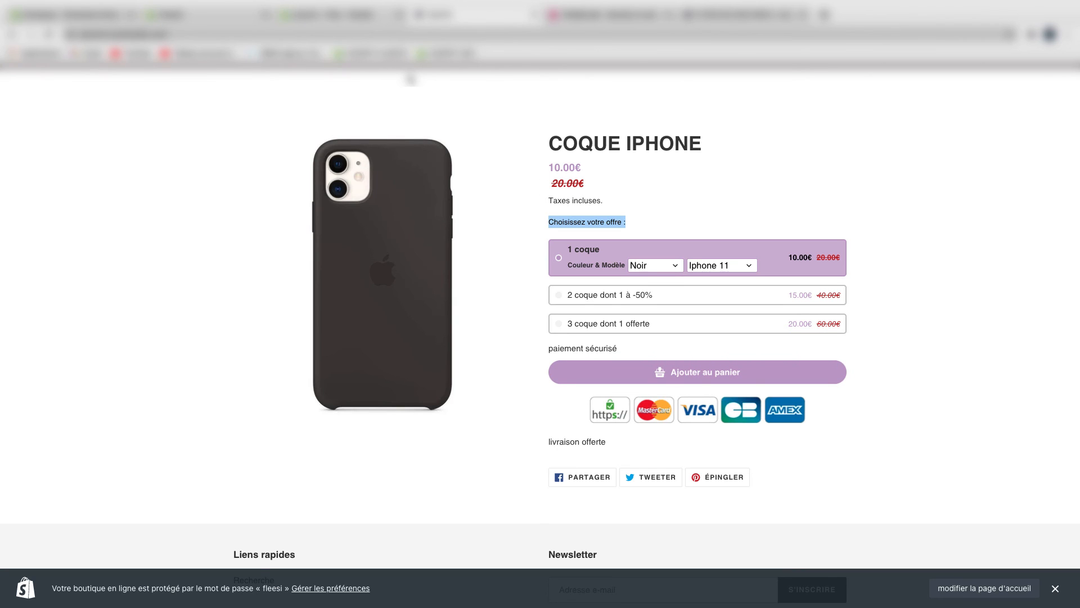
# Return to the WideBundle home page and open the title settings of the added product Copie de COQUE IPHONE
pyautogui.click(342, 20)
pyautogui.click(185, 16)
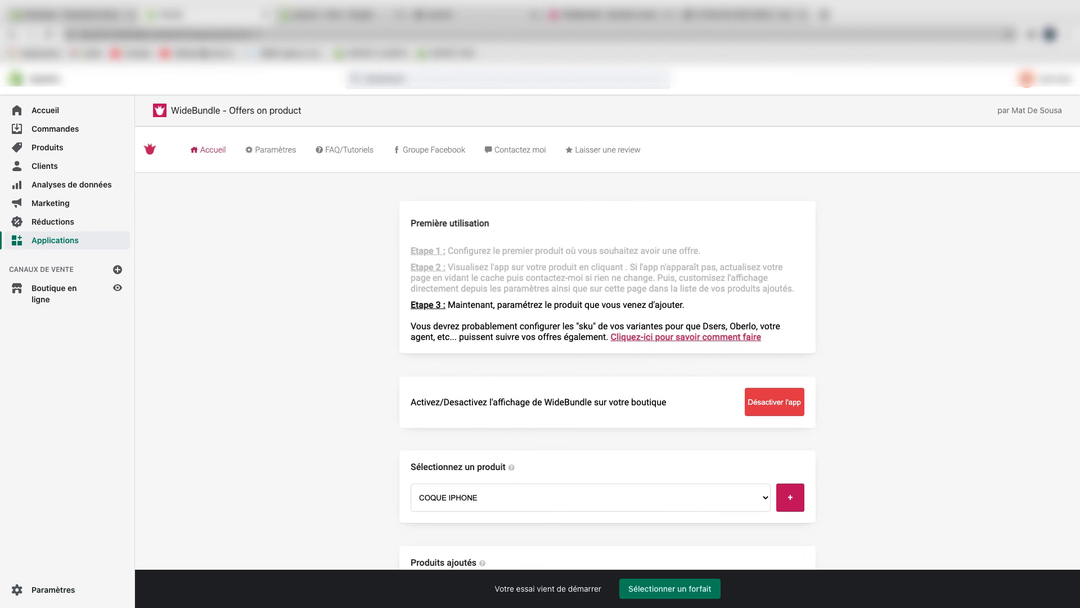
pyautogui.click(221, 155)
pyautogui.scroll(-3, 456, 336)
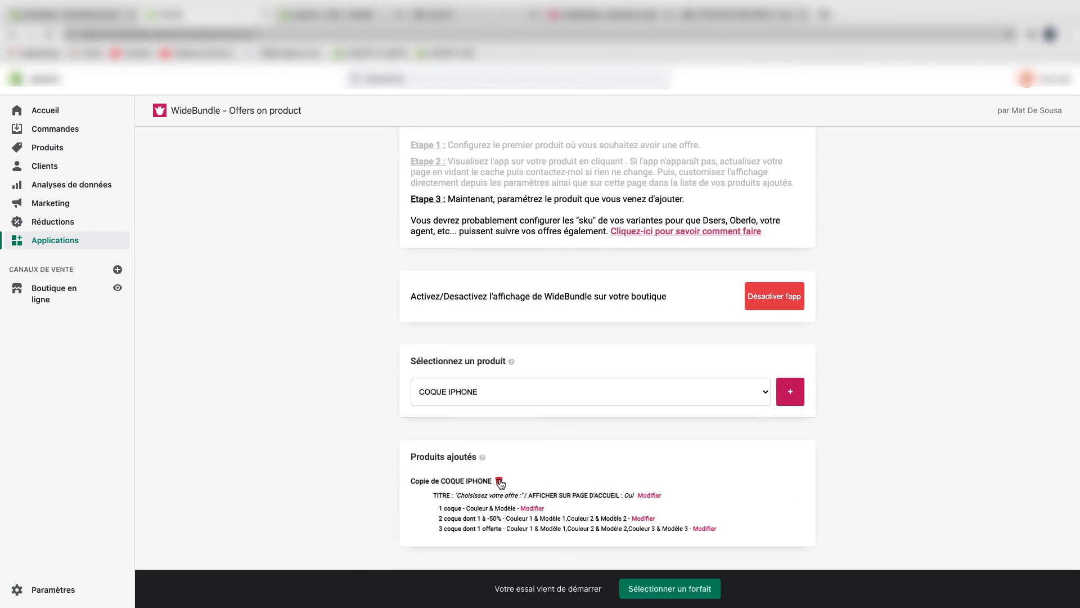
pyautogui.click(650, 496)
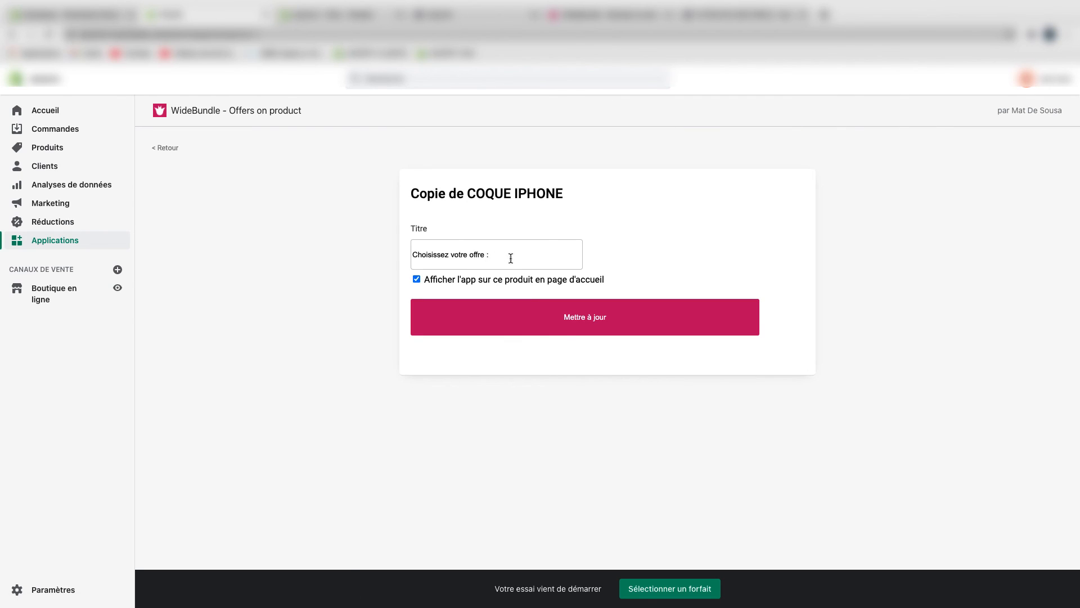
# Compare the title with the storefront page, replace it with "Select your offer:" and update the product
pyautogui.moveTo(512, 257); pyautogui.dragTo(399, 258)
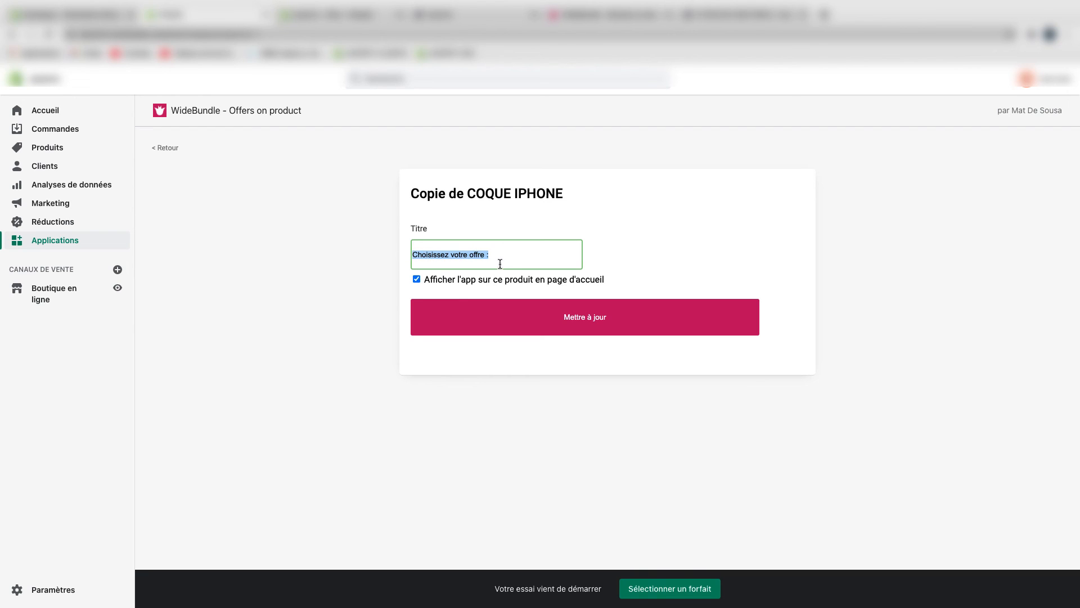
pyautogui.click(347, 17)
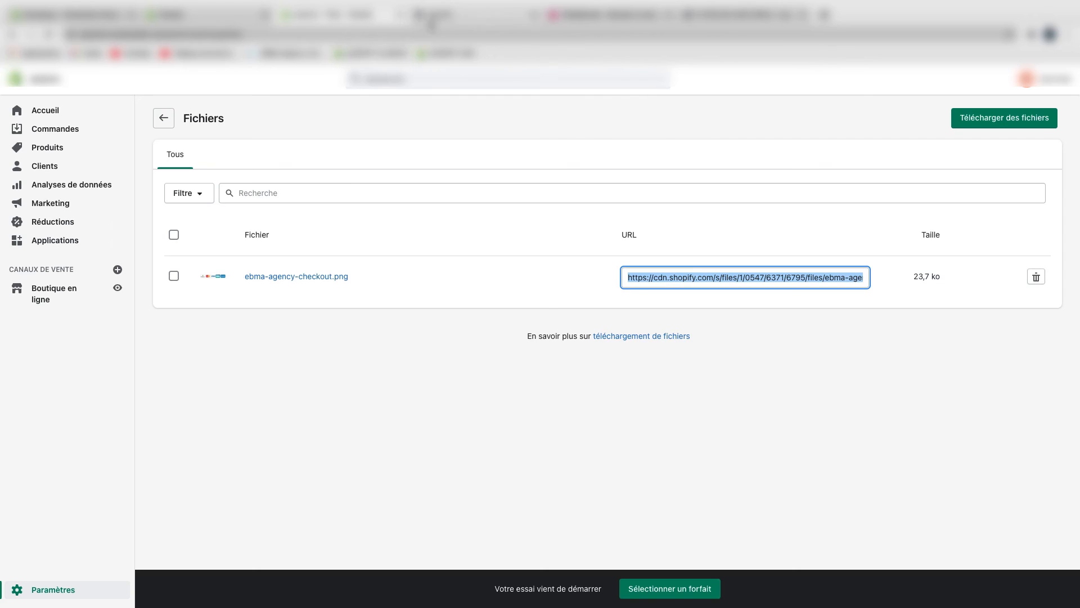
pyautogui.click(432, 17)
pyautogui.moveTo(638, 220); pyautogui.dragTo(547, 215)
pyautogui.click(639, 218)
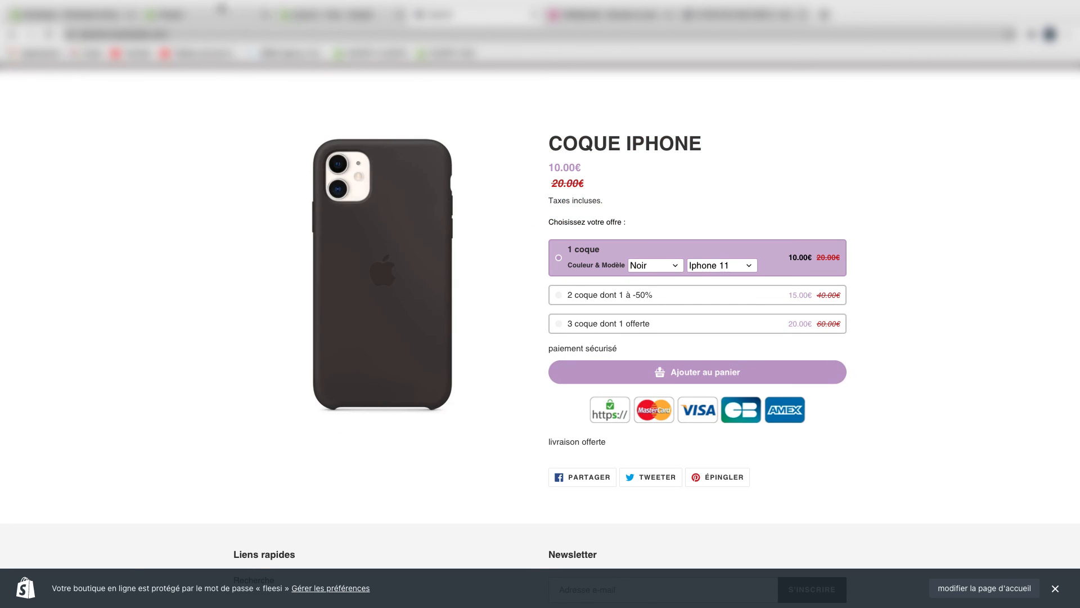
pyautogui.click(186, 15)
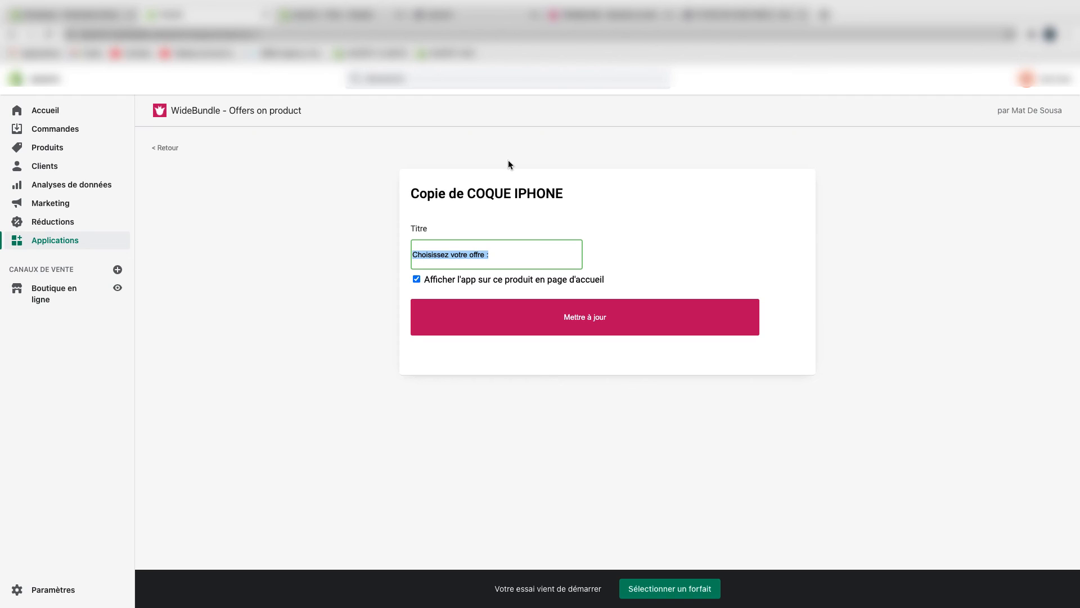
pyautogui.write('Selec')
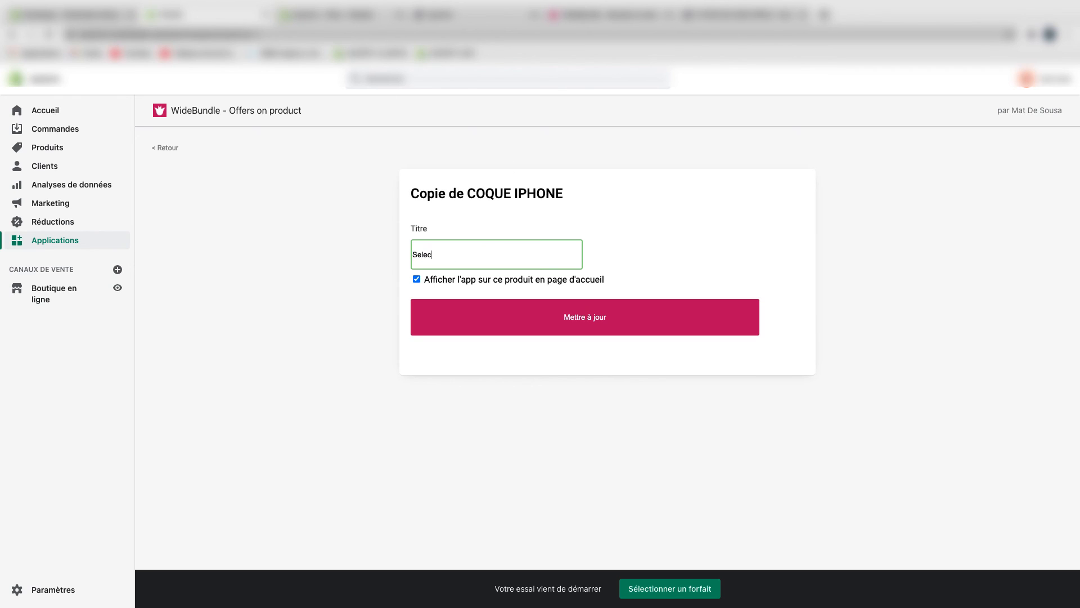
pyautogui.write('t your offer:')
pyautogui.click(542, 307)
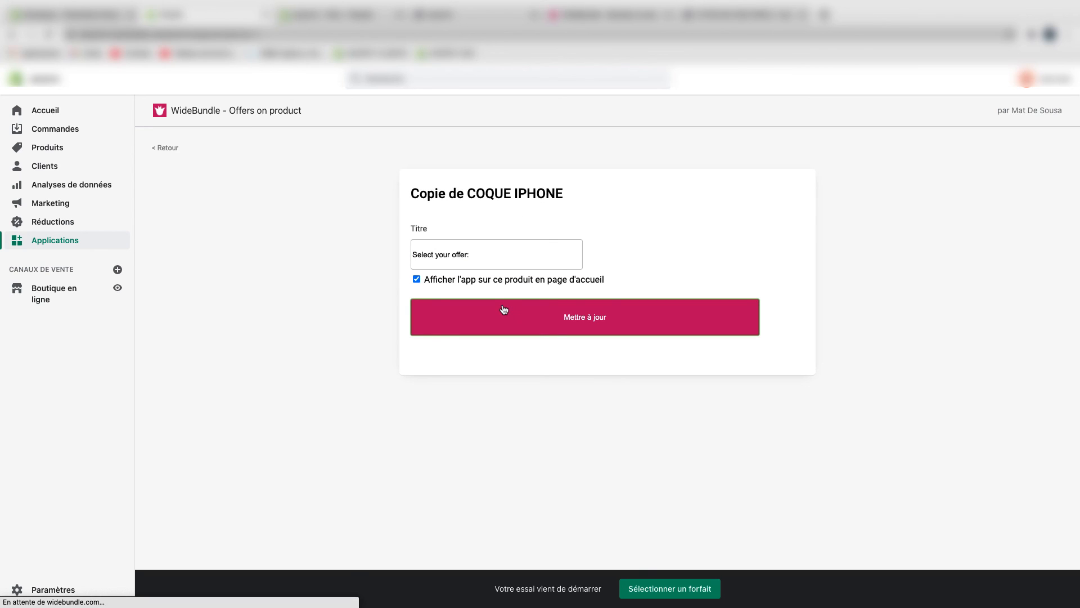
# Open the settings of the 1 coque offer and enter coucou as its Texte clignotant
pyautogui.scroll(-3, 492, 327)
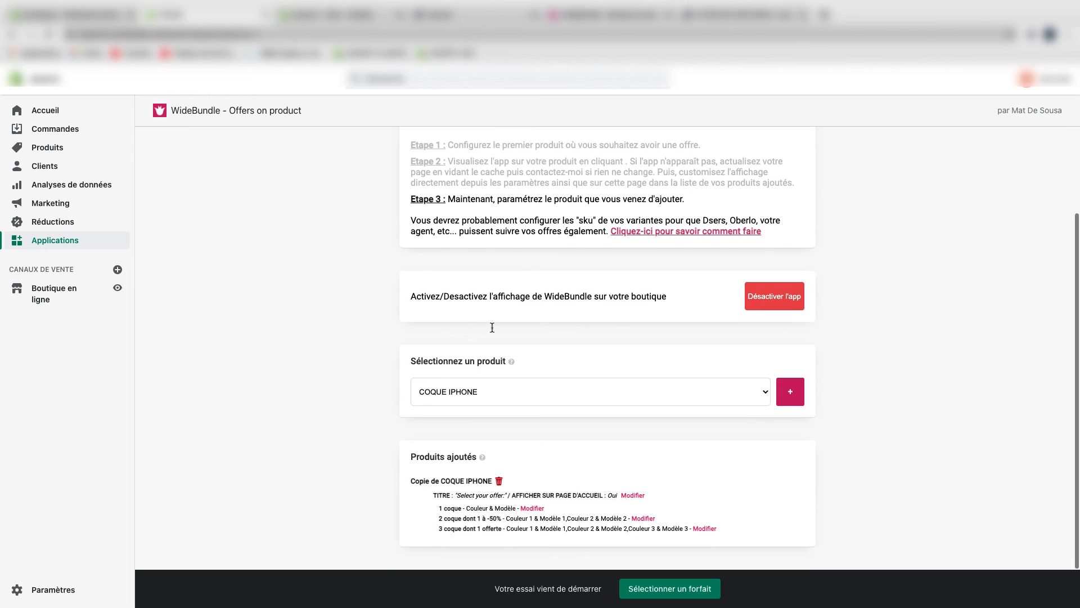
pyautogui.click(543, 508)
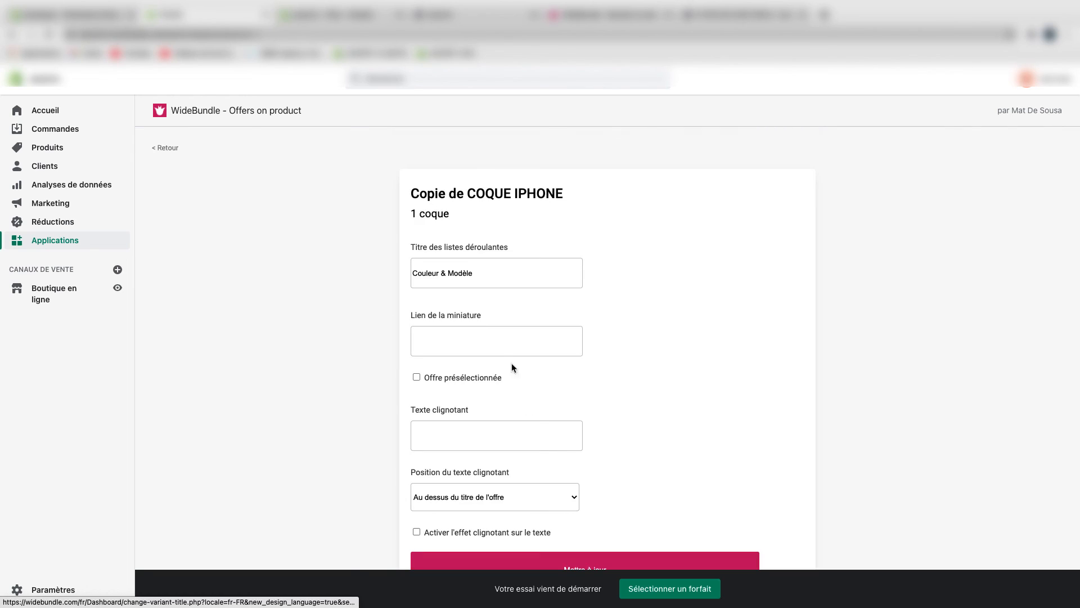
pyautogui.scroll(-2, 493, 338)
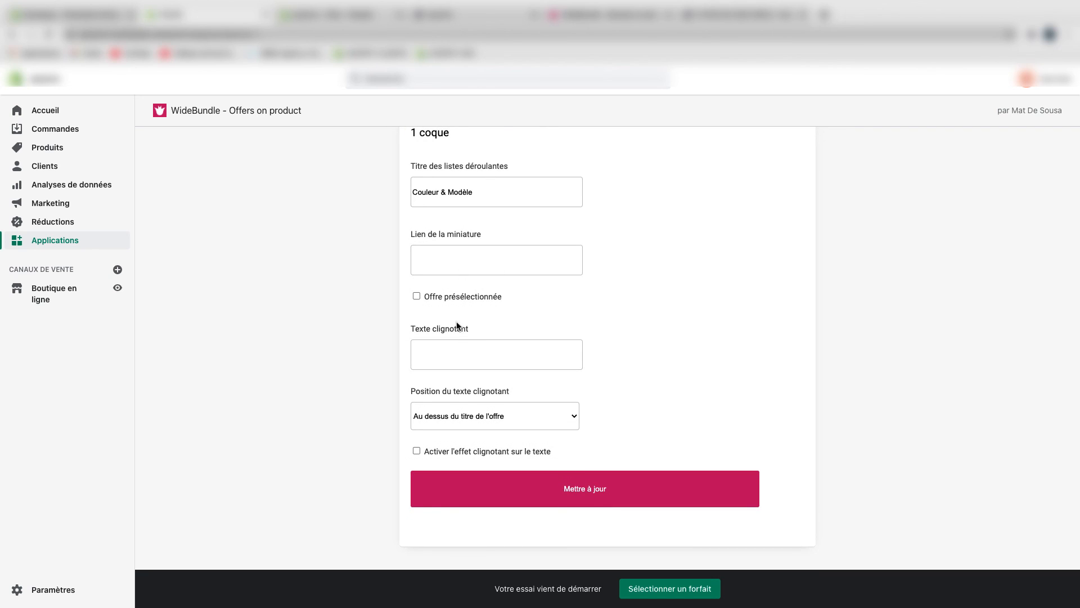
pyautogui.click(471, 356)
pyautogui.write('coucou')
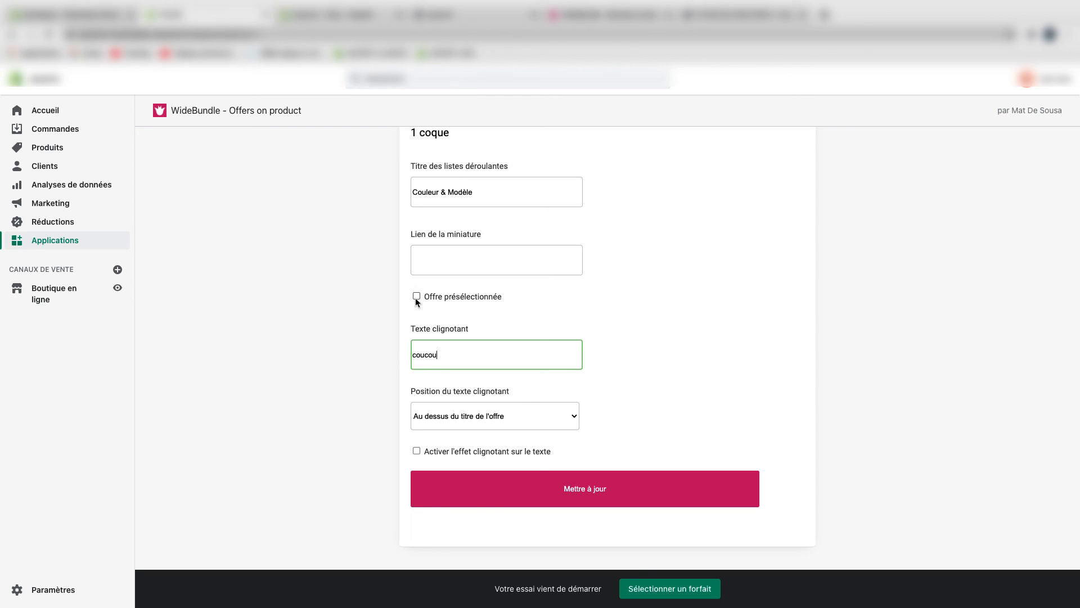
# Look at the preselected offer on the storefront product page and select the three-case offer
pyautogui.click(448, 16)
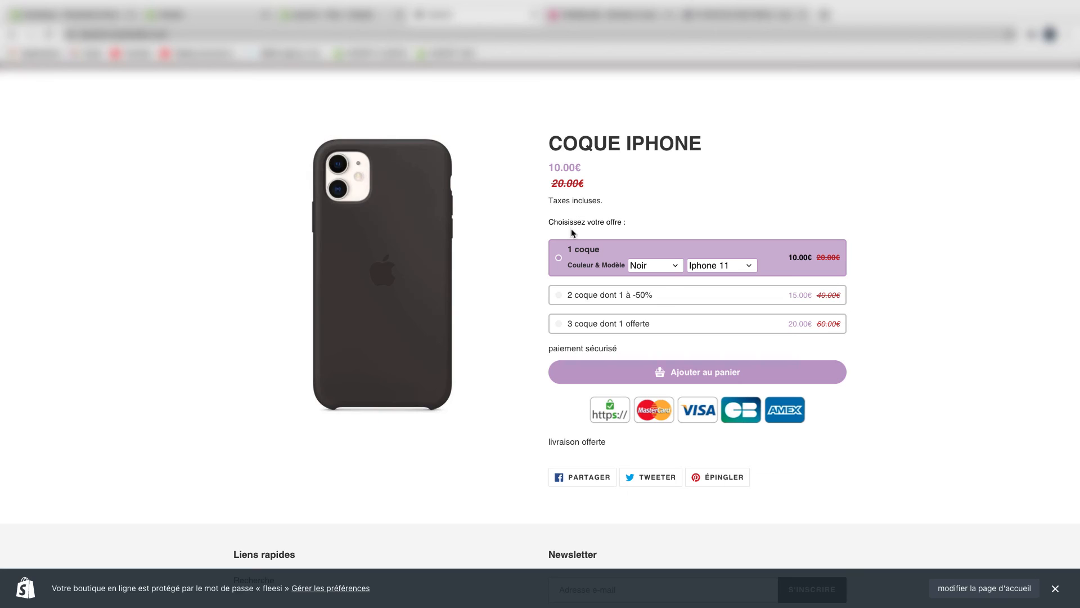
pyautogui.click(647, 332)
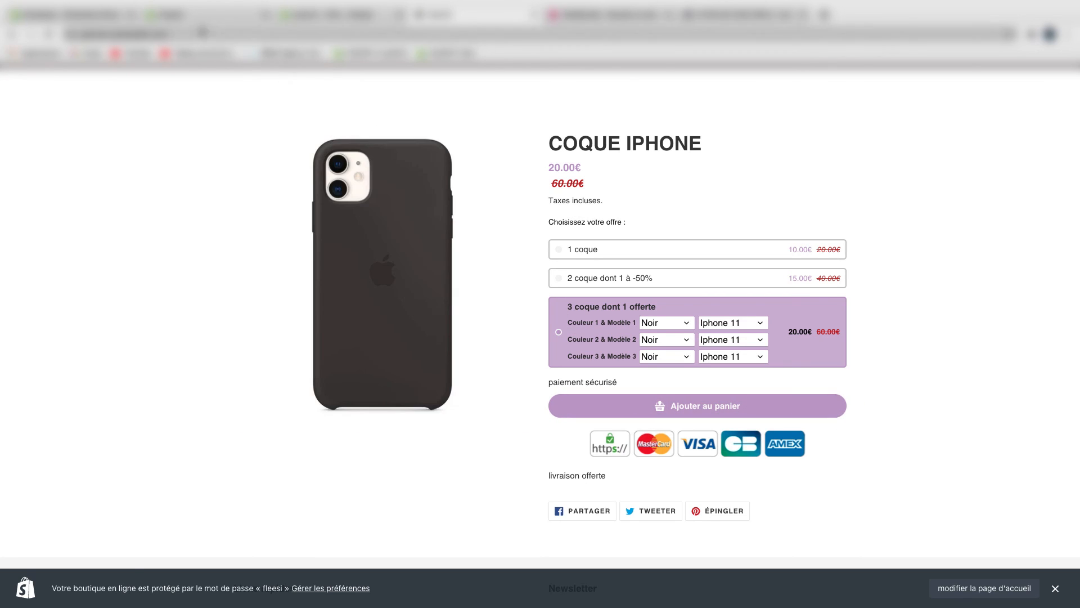
# Enable the blinking effect on the Texte clignotant in the 1 coque offer's settings and update the offer
pyautogui.click(203, 22)
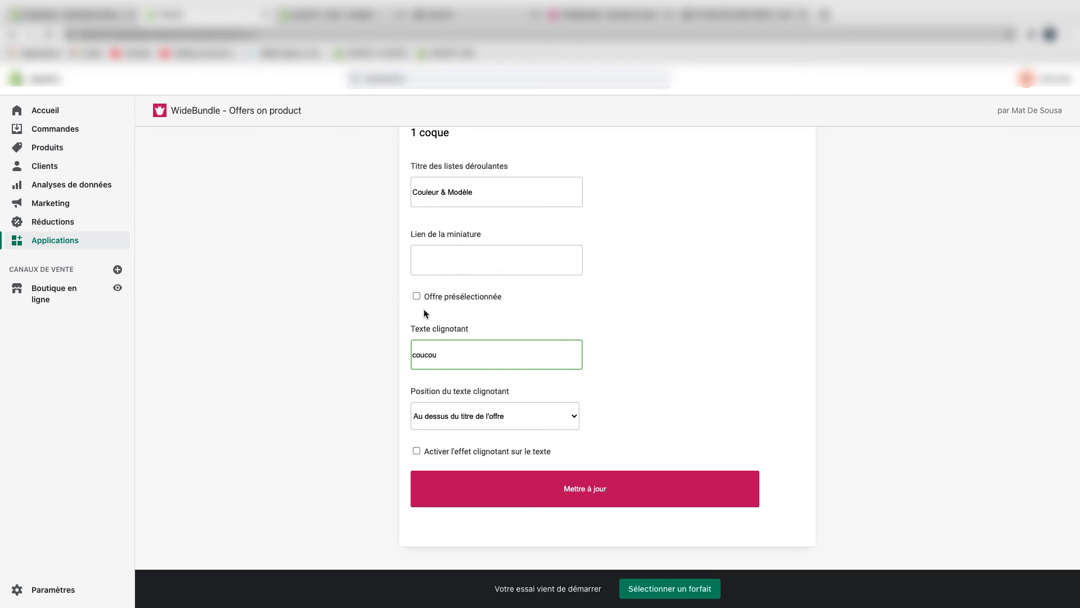
pyautogui.click(455, 450)
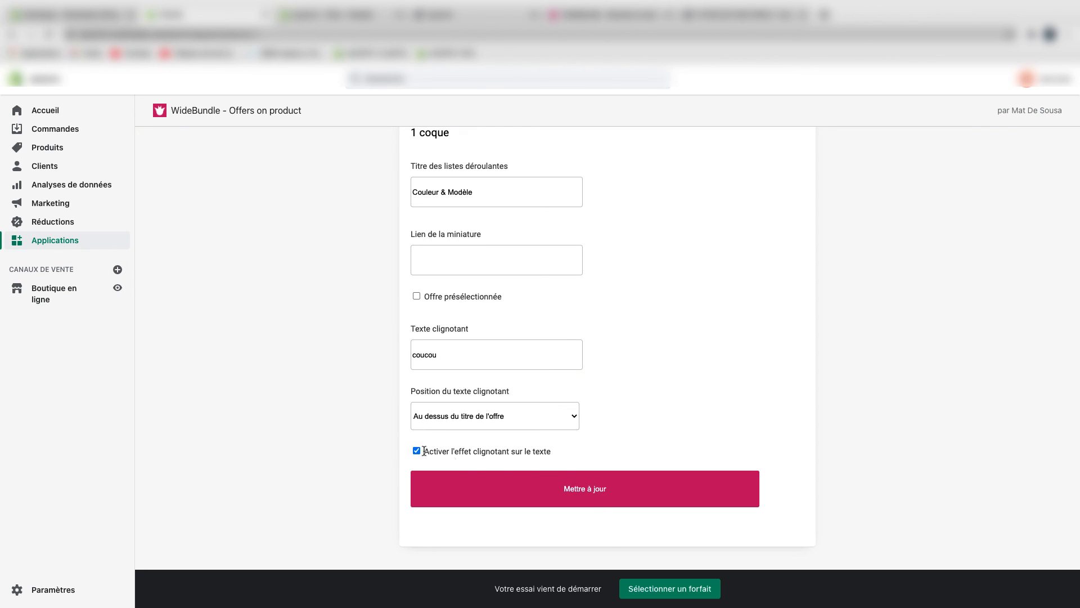
pyautogui.scroll(1, 552, 429)
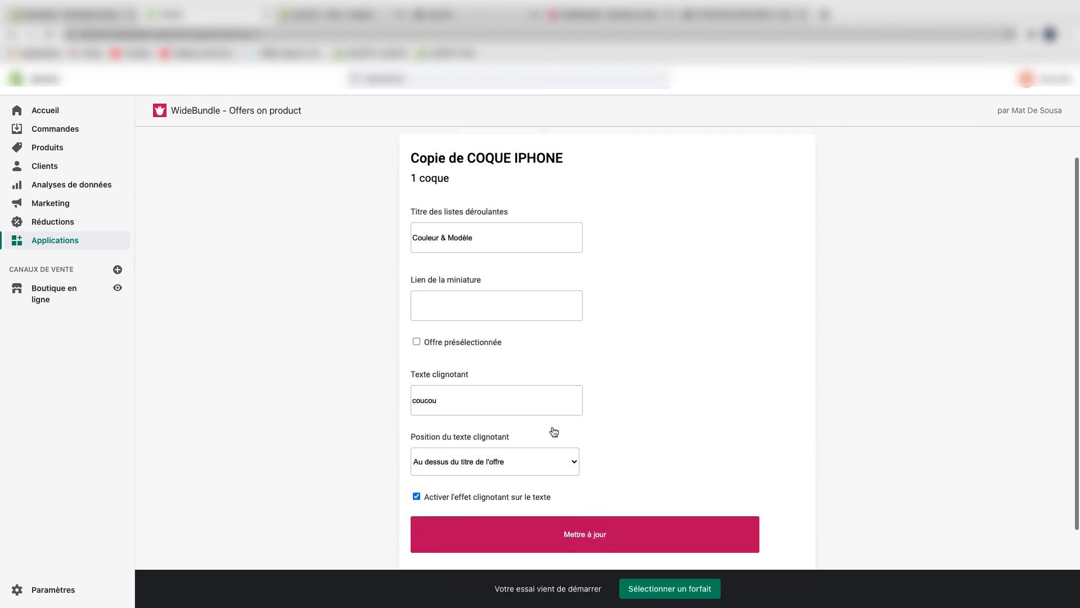
pyautogui.scroll(-1, 552, 429)
pyautogui.click(599, 511)
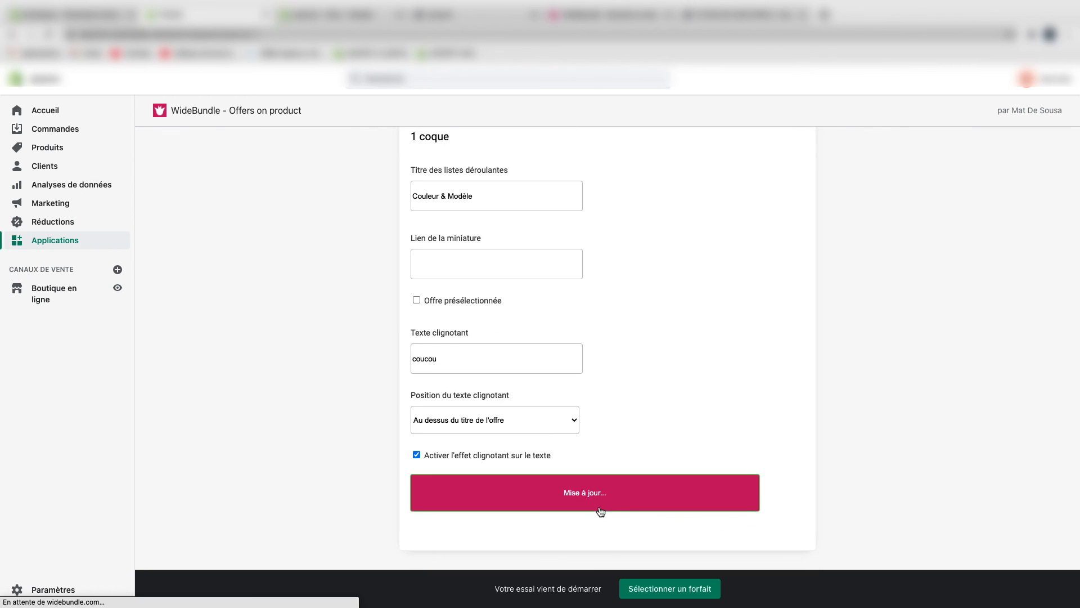
# Update the 3 coque dont 1 offerte offer with Offre présélectionnée enabled, and reload the storefront product page
pyautogui.scroll(-2, 627, 467)
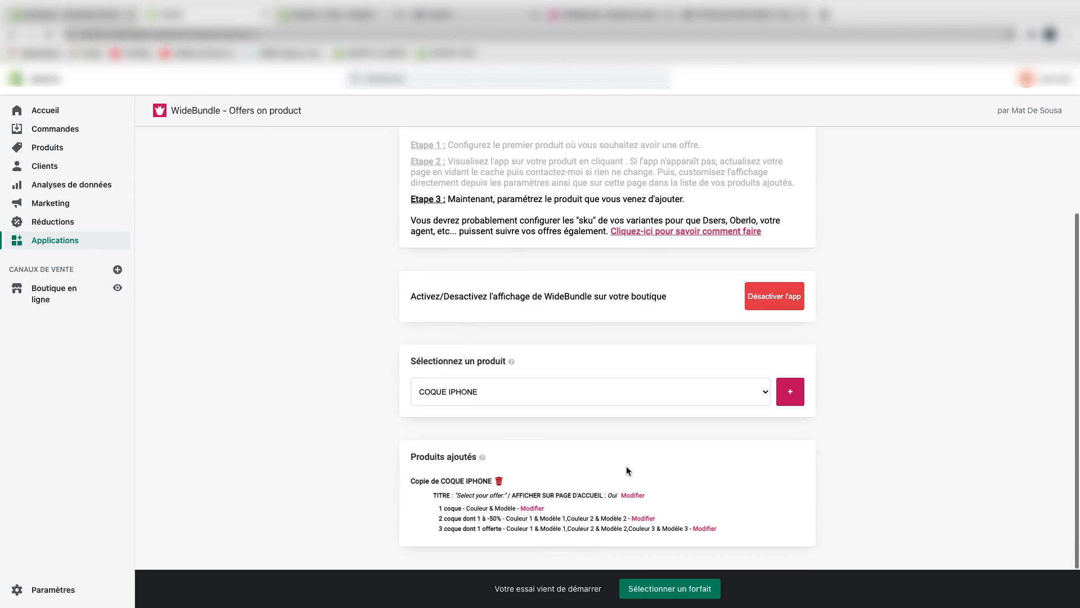
pyautogui.click(704, 528)
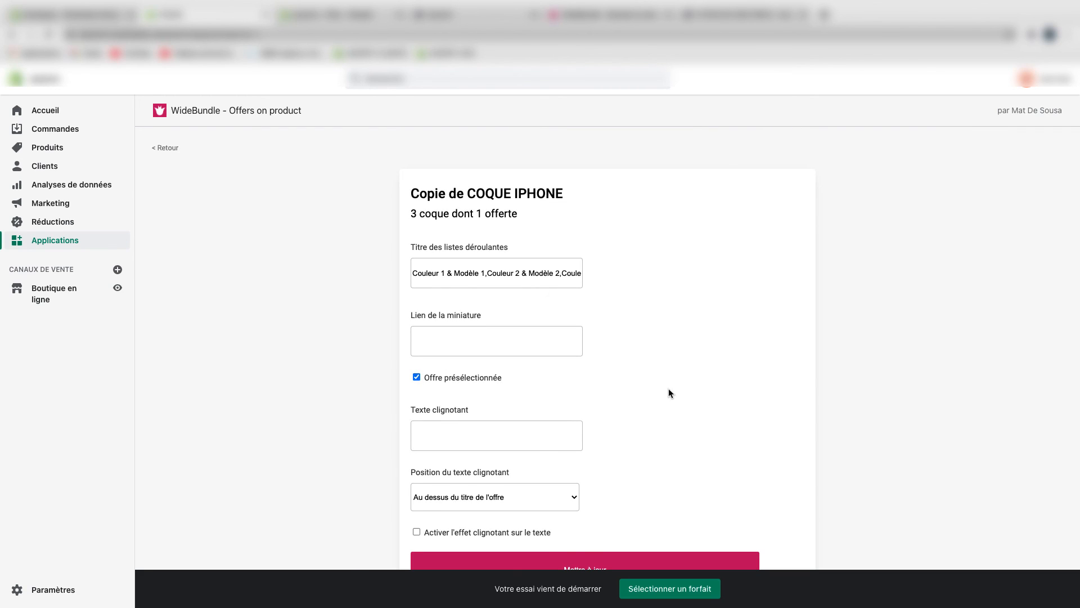
pyautogui.scroll(-2, 669, 389)
pyautogui.click(622, 491)
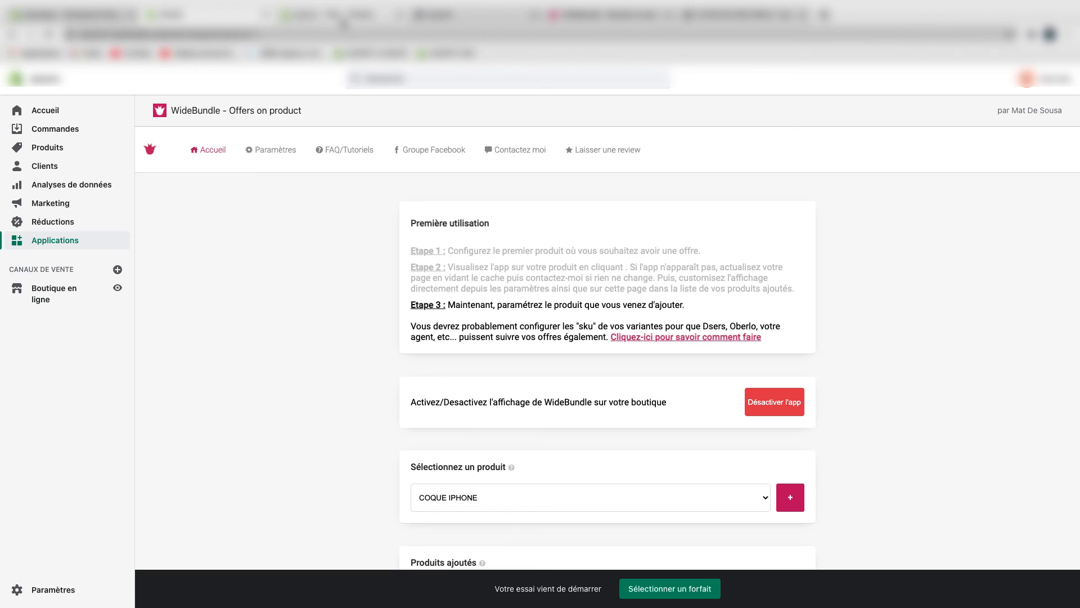
pyautogui.click(430, 15)
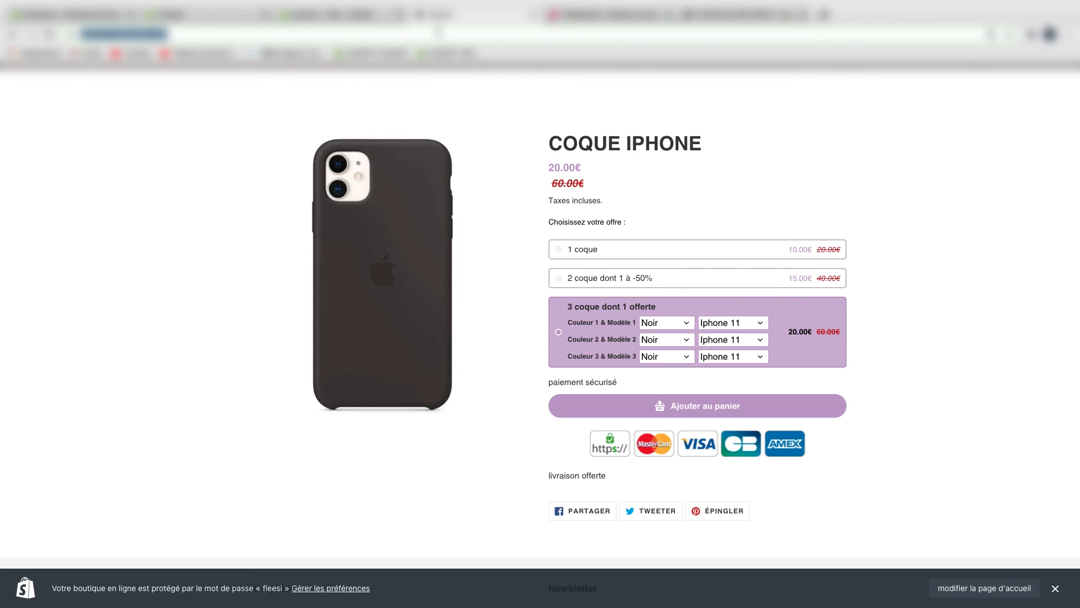
pyautogui.press('Return')
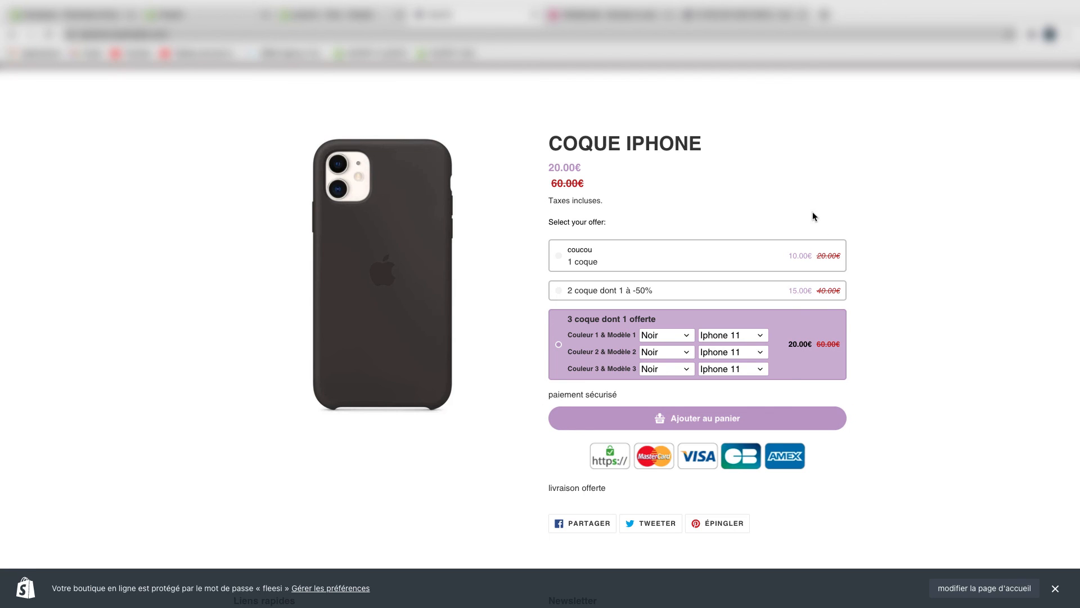
# Change the bundle structure to Vertical in the WideBundle settings and update the settings
pyautogui.click(203, 16)
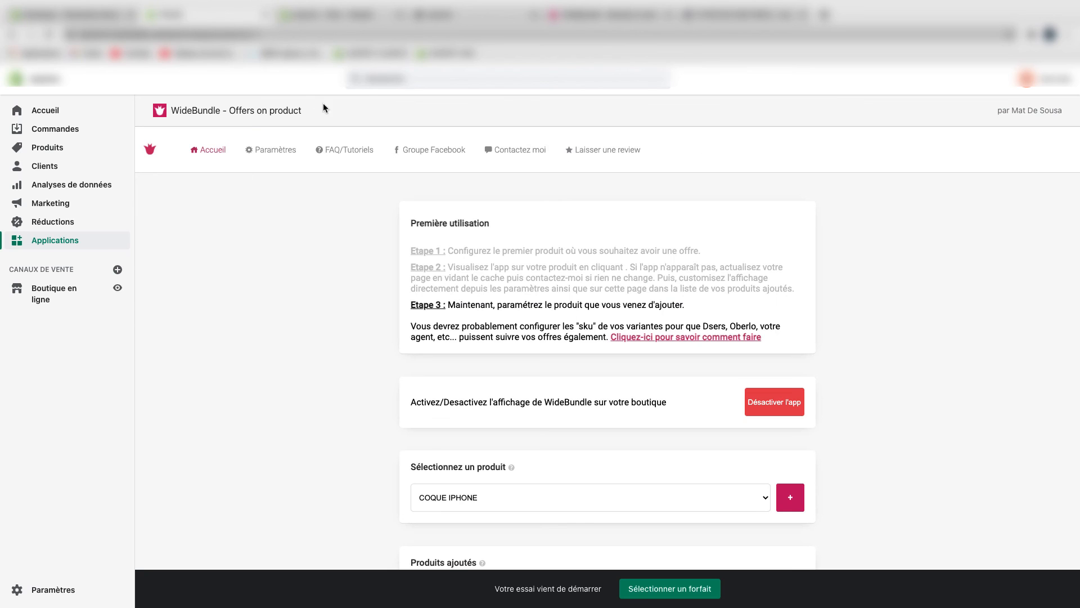
pyautogui.click(279, 153)
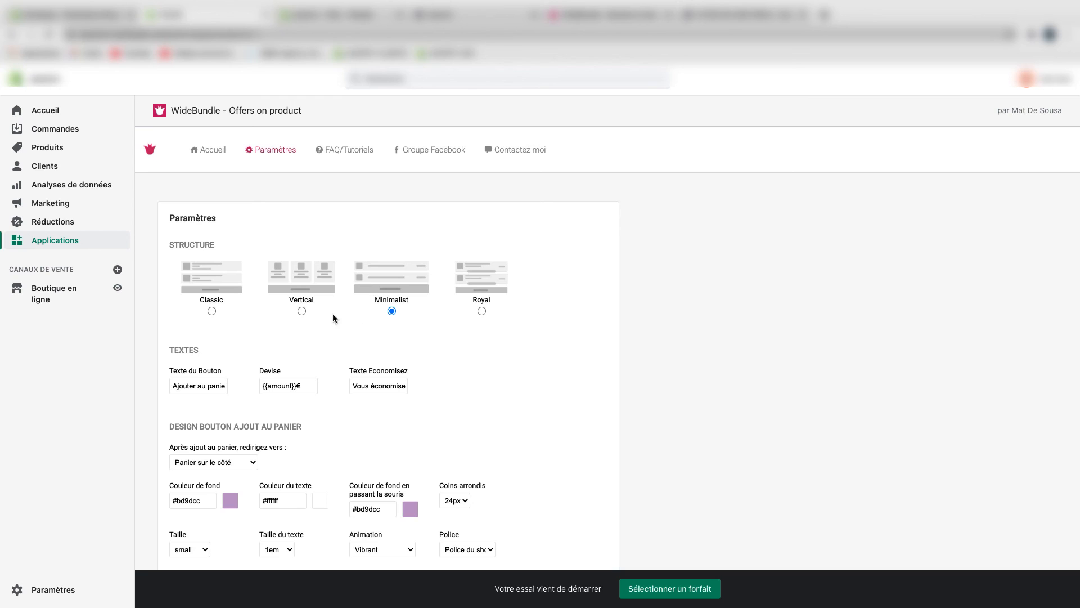
pyautogui.click(302, 312)
pyautogui.scroll(-20, 504, 358)
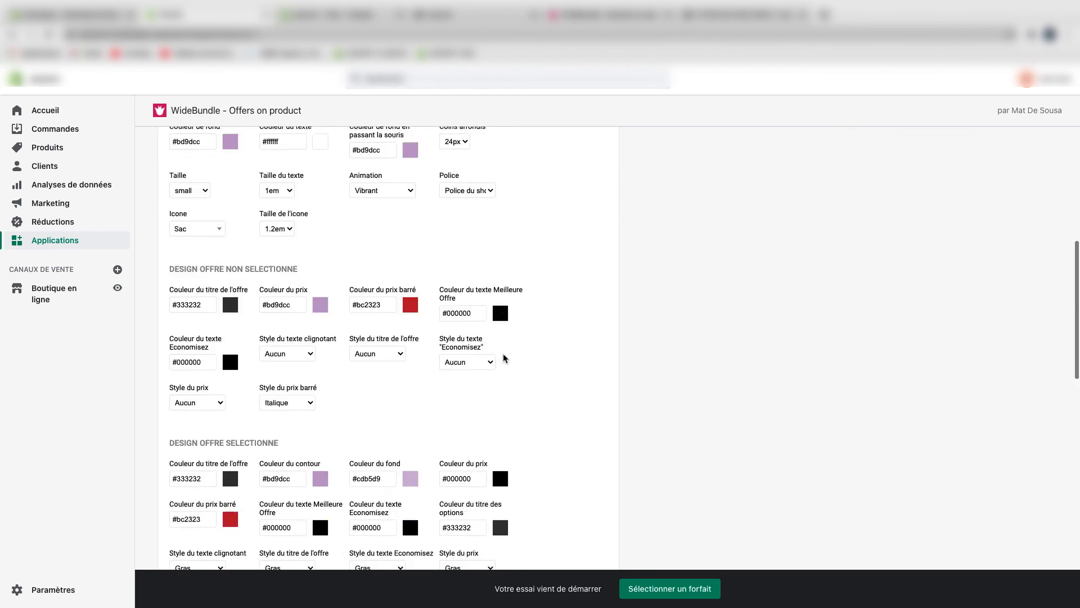
pyautogui.click(437, 483)
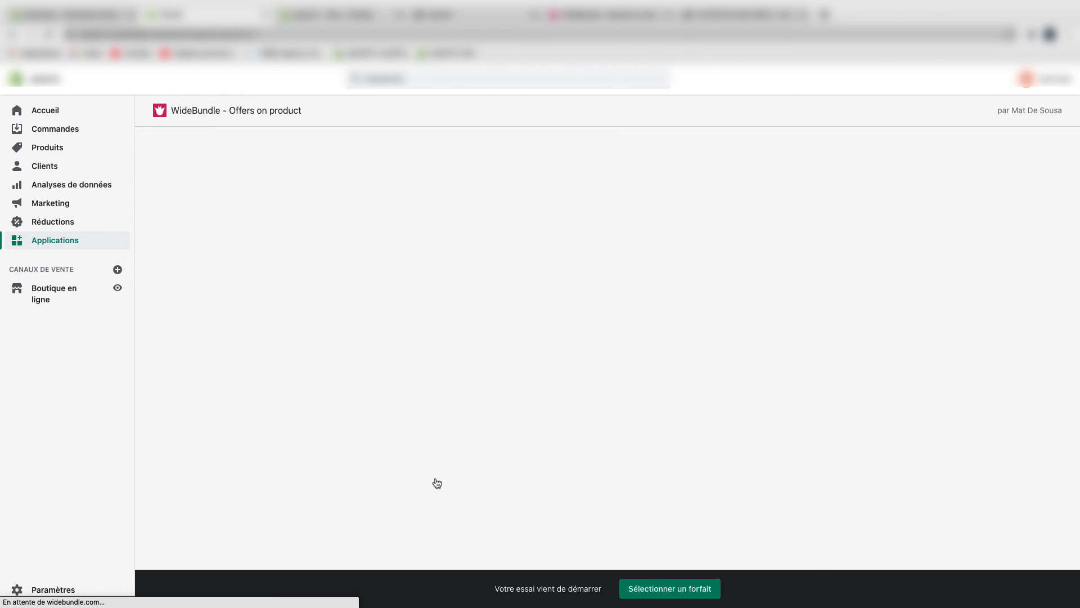
# Reload the storefront product page to examine the Vertical layout, selecting the two-case offer and the one-case offer in turn
pyautogui.click(476, 15)
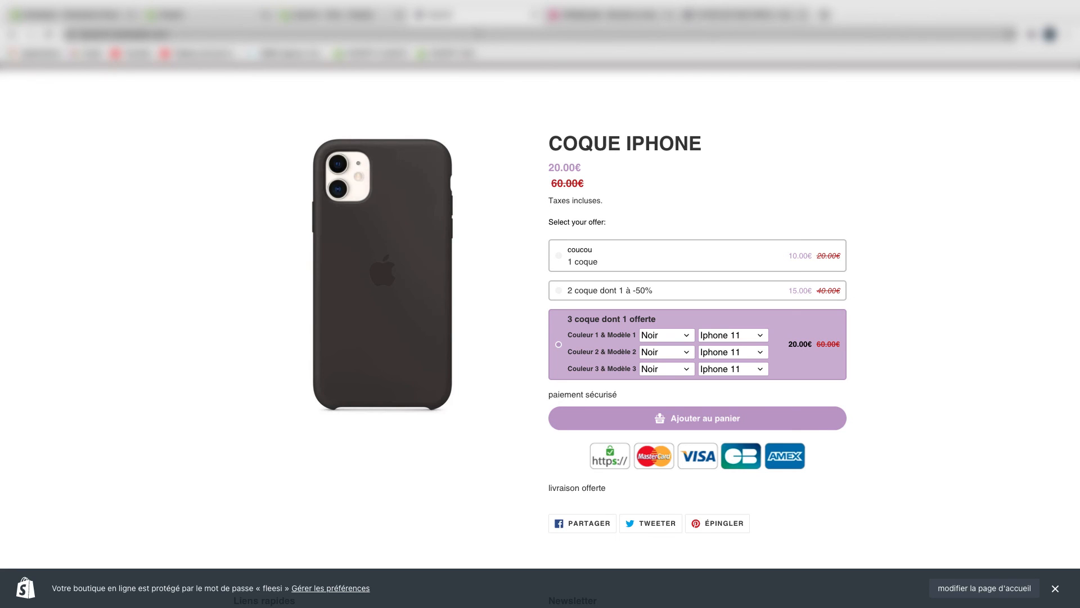
pyautogui.click(478, 34)
pyautogui.press('Return')
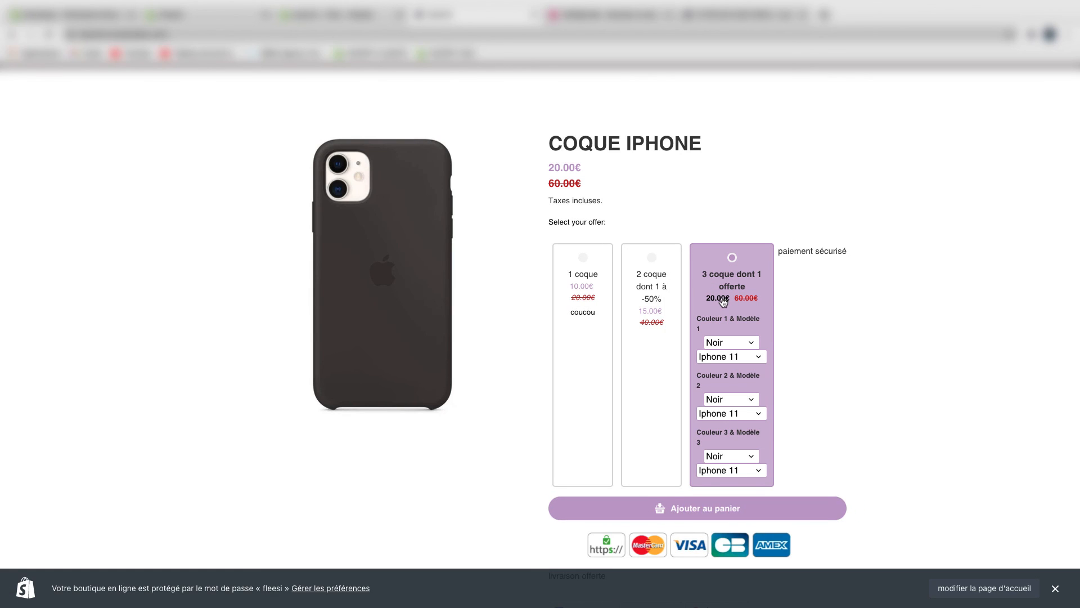
pyautogui.click(665, 296)
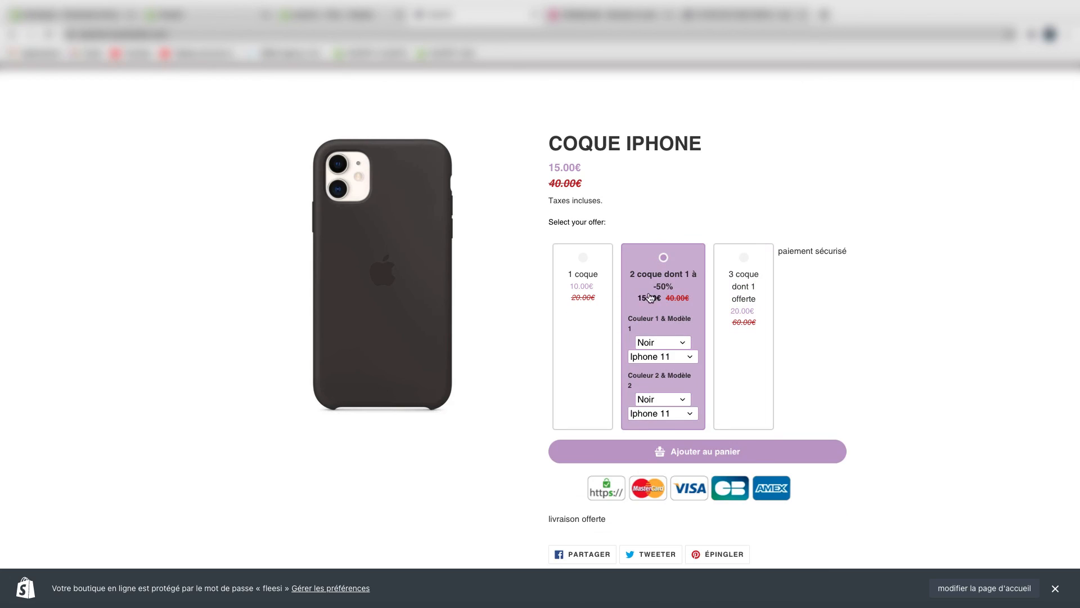
pyautogui.click(577, 299)
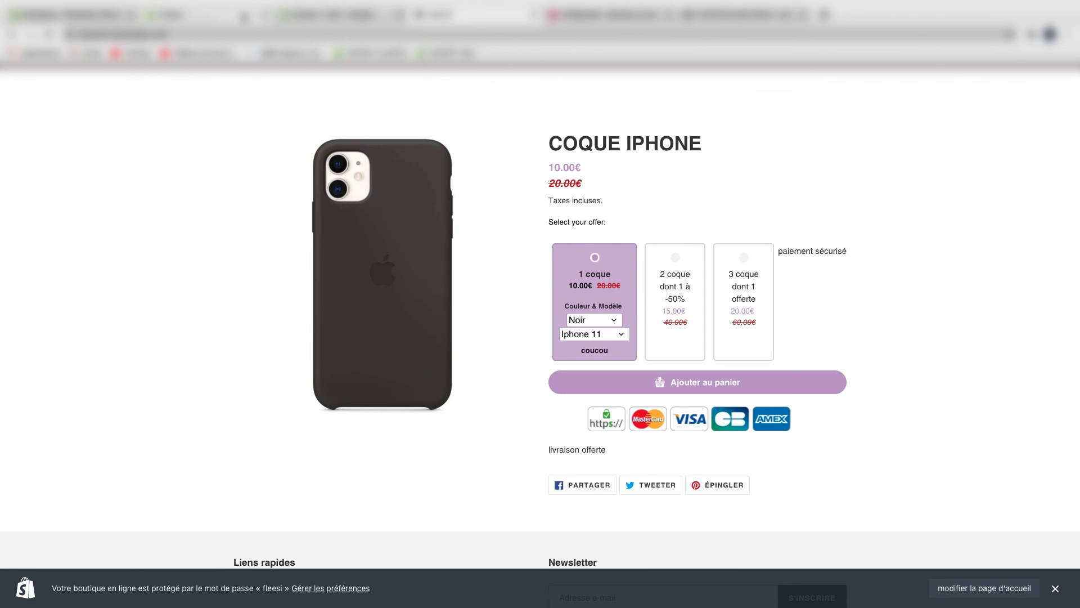
# Change the bundle structure to Royal in the WideBundle settings and update the settings
pyautogui.click(244, 17)
pyautogui.click(264, 155)
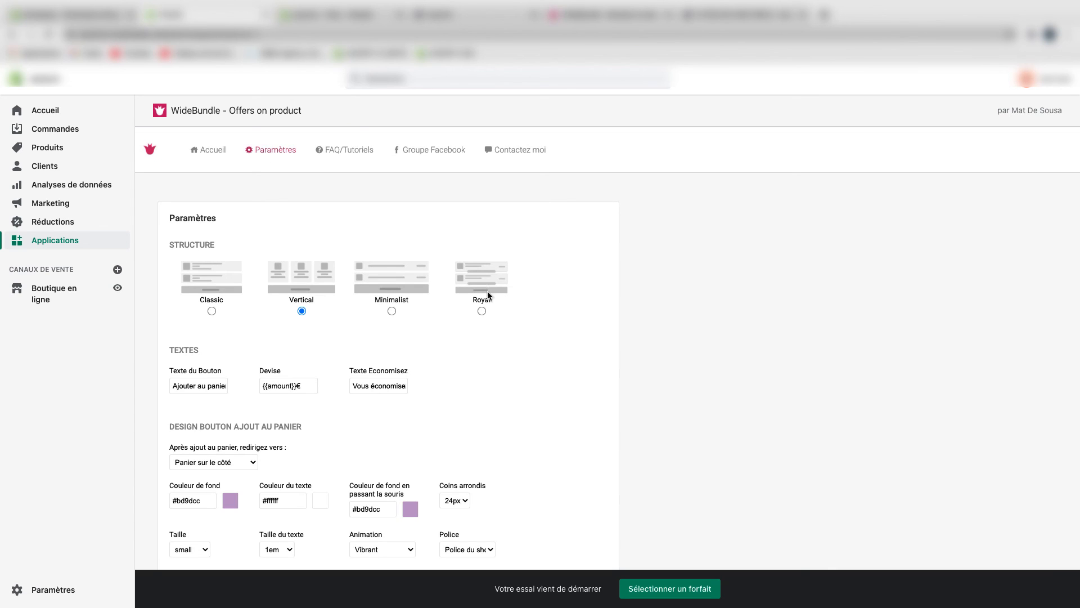
pyautogui.click(482, 311)
pyautogui.scroll(-15, 483, 310)
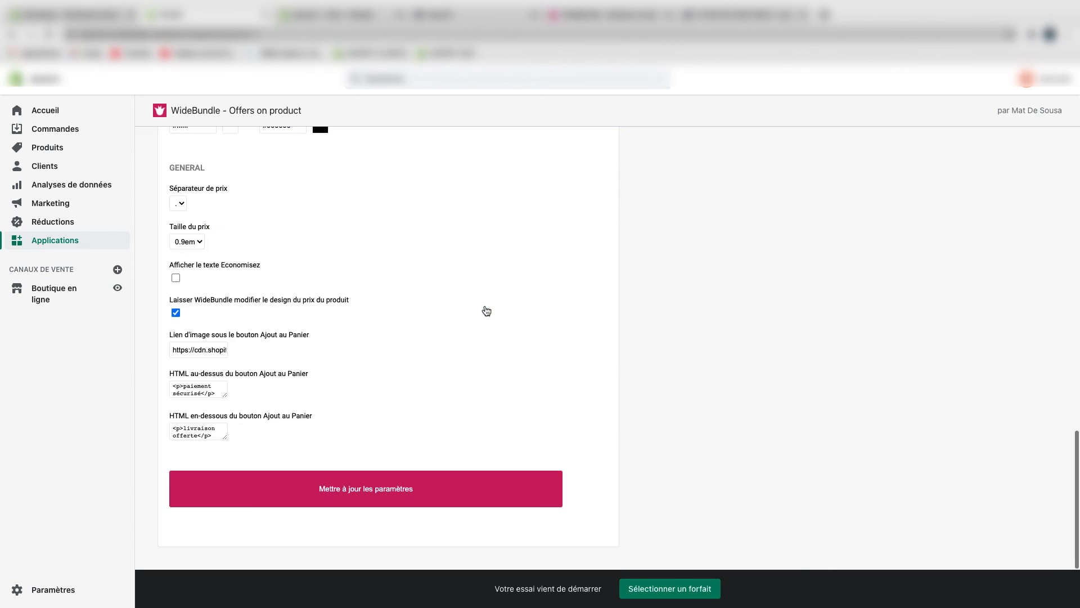
pyautogui.click(433, 491)
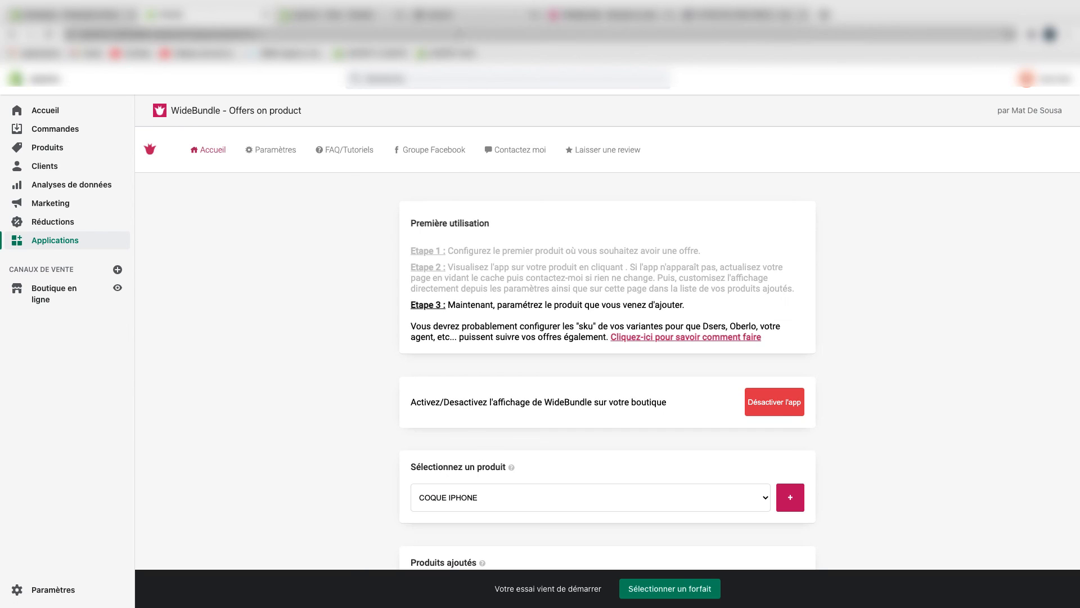
# Reload the storefront product page to examine how the offers look in the Royal layout
pyautogui.click(462, 18)
pyautogui.click(466, 33)
pyautogui.press('Return')
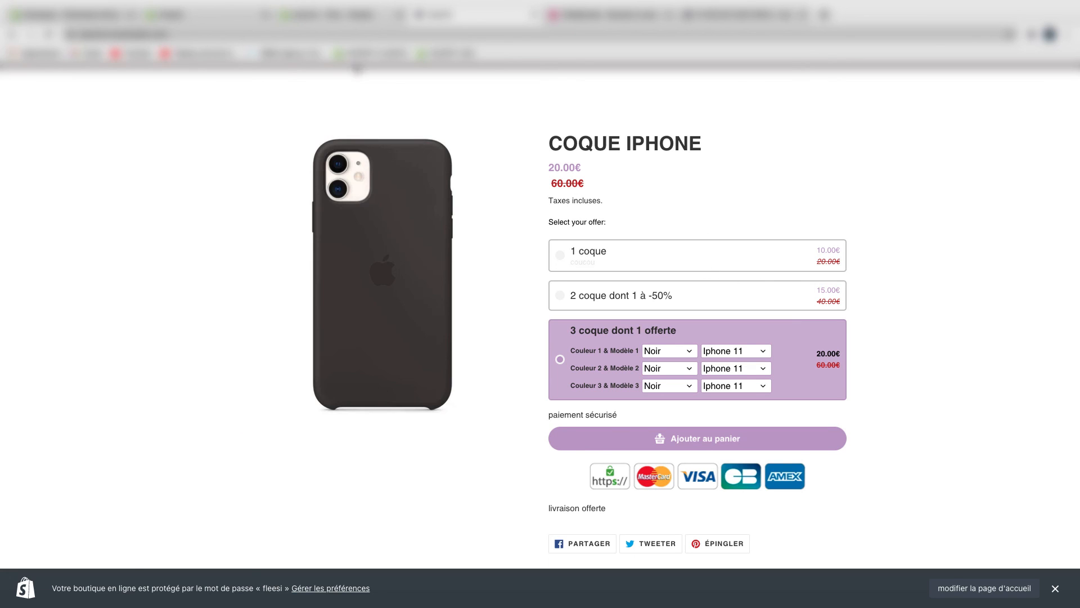
# Return to the WideBundle settings, change the bundle structure to Classic and update the settings
pyautogui.click(328, 20)
pyautogui.click(218, 17)
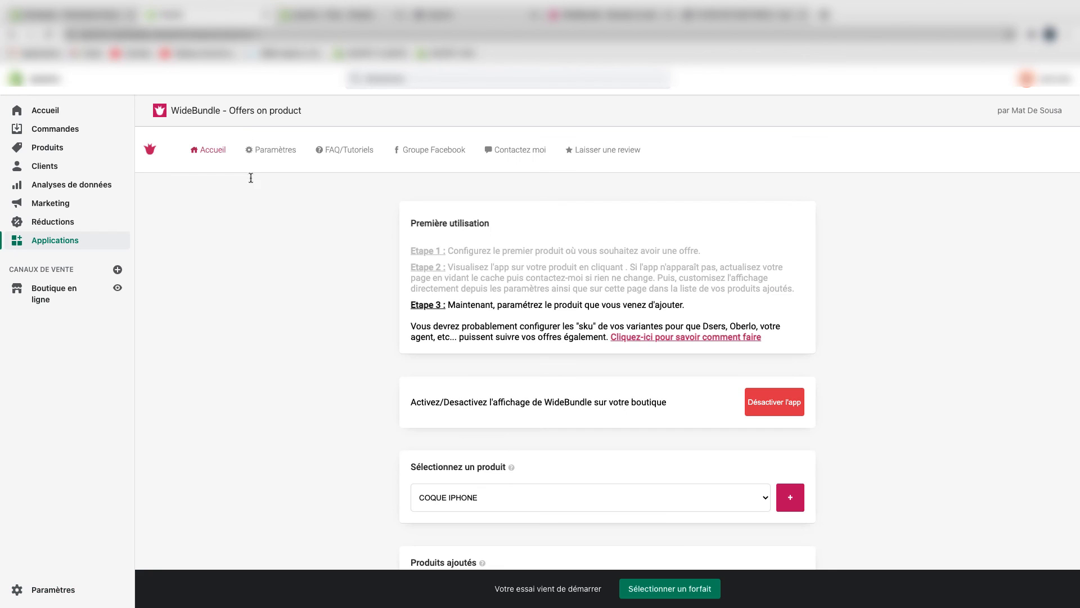
pyautogui.click(277, 149)
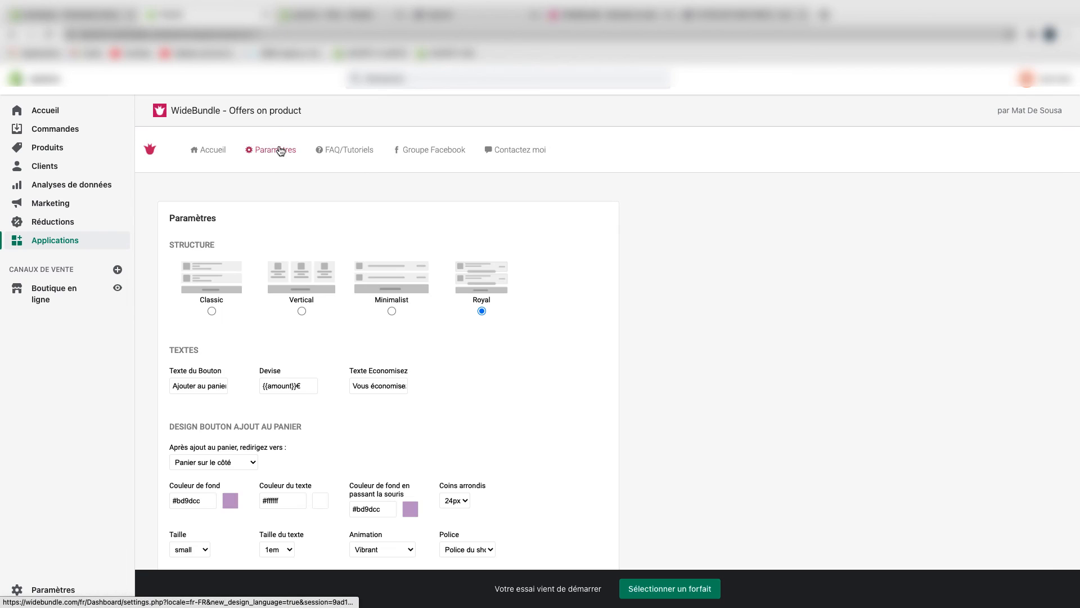
pyautogui.scroll(-15, 374, 325)
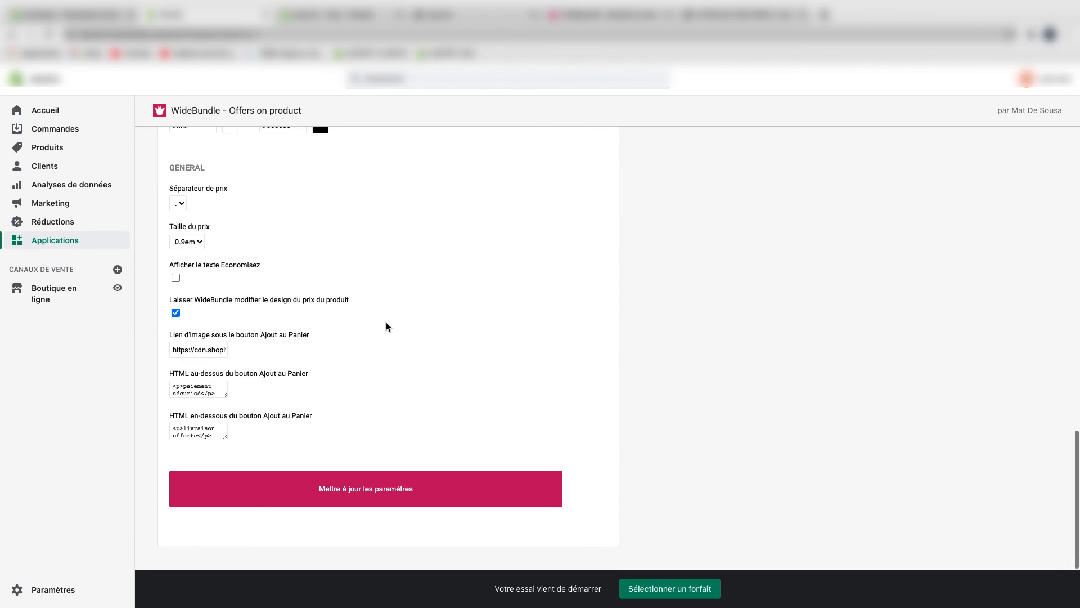
pyautogui.click(405, 494)
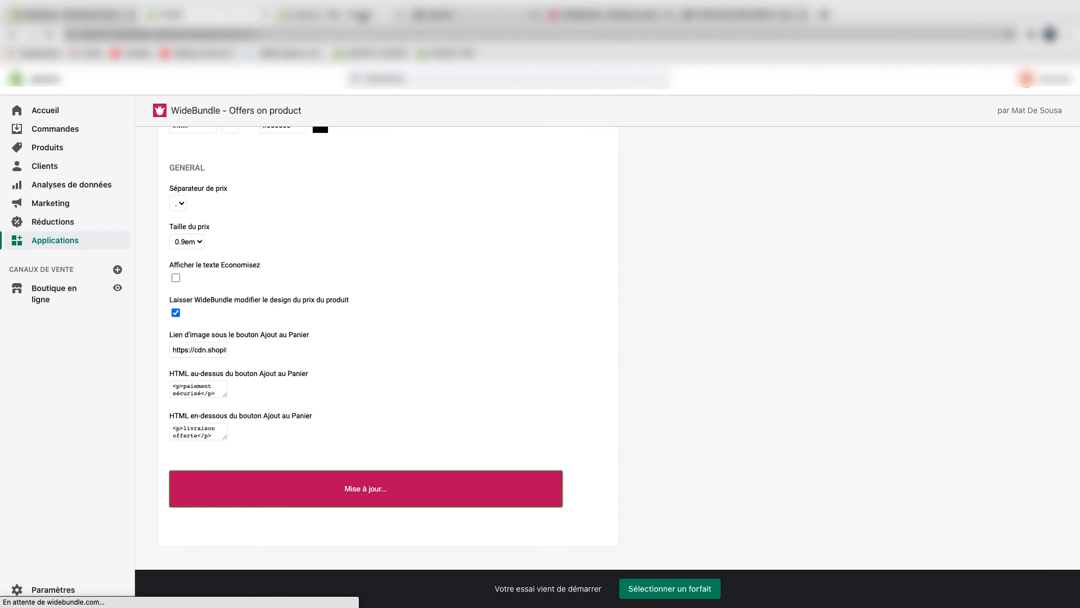
# Reload the storefront product page to examine the Classic layout and select the 1 coque offer
pyautogui.click(439, 17)
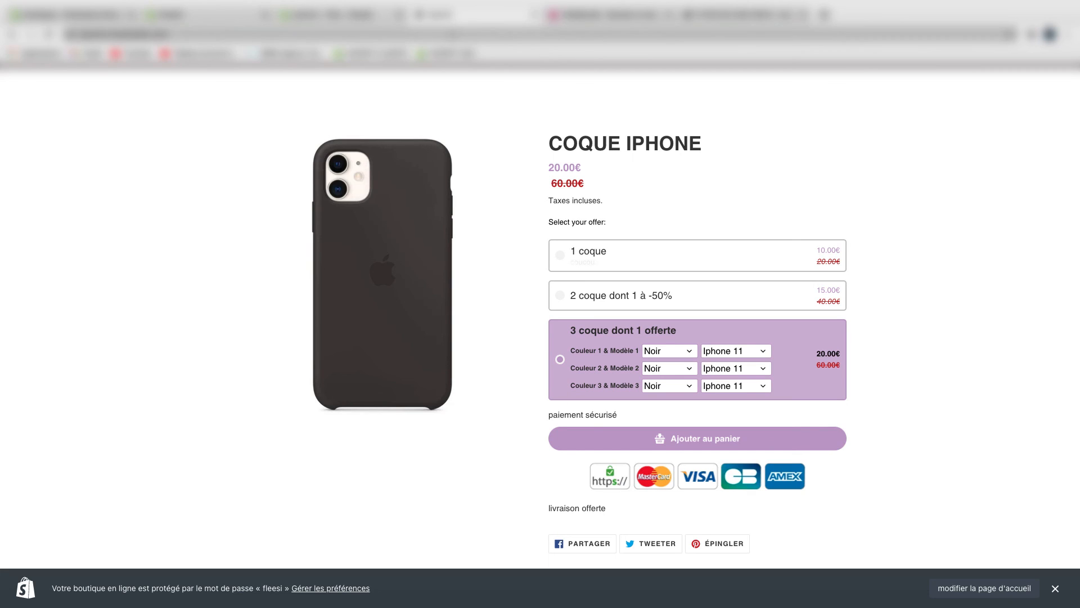
pyautogui.click(452, 35)
pyautogui.press('Return')
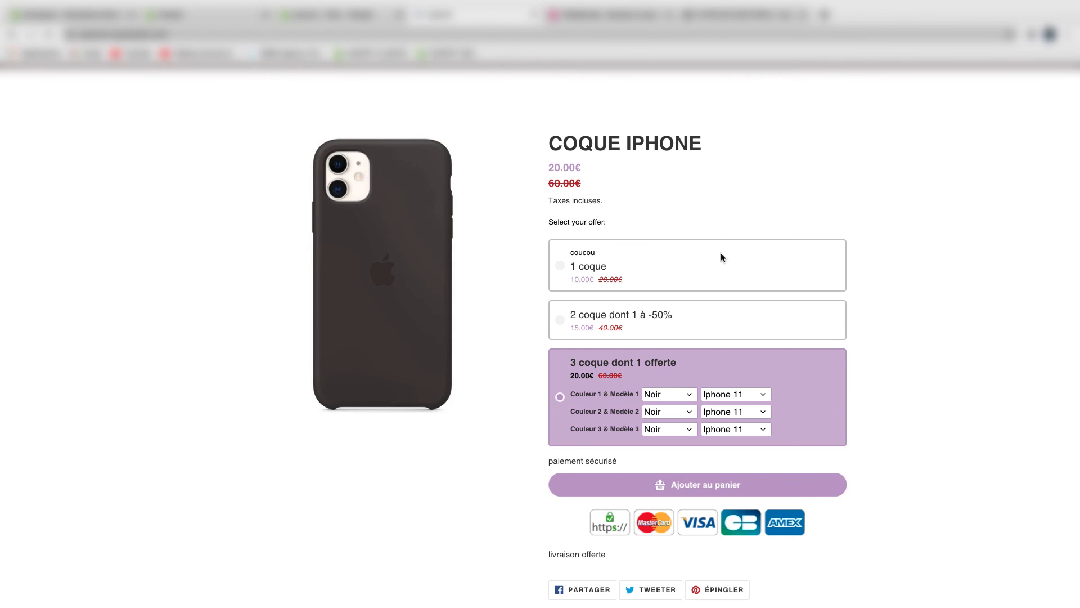
pyautogui.click(728, 287)
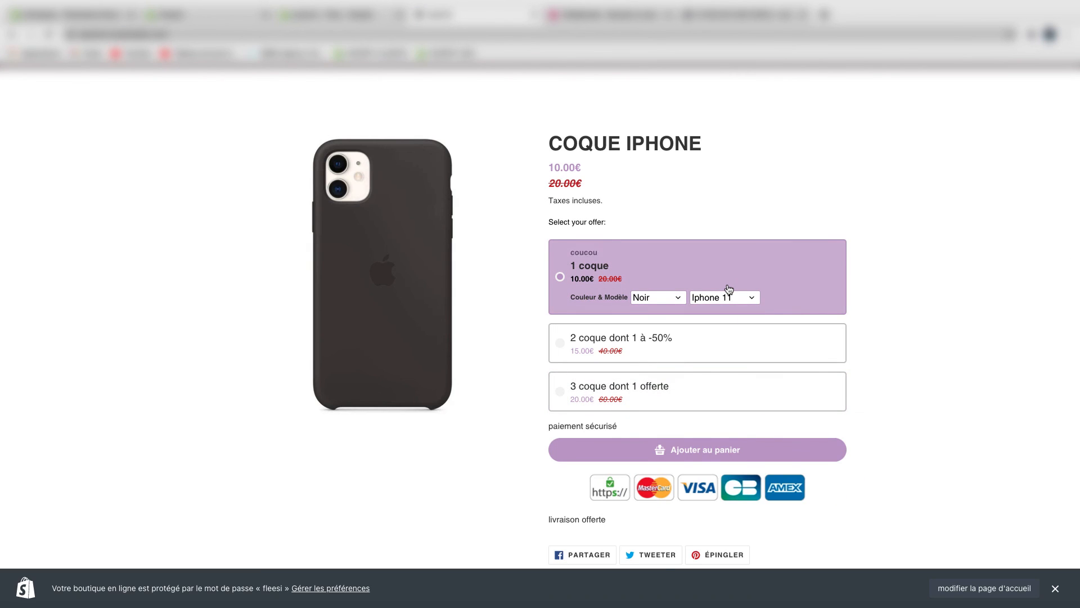